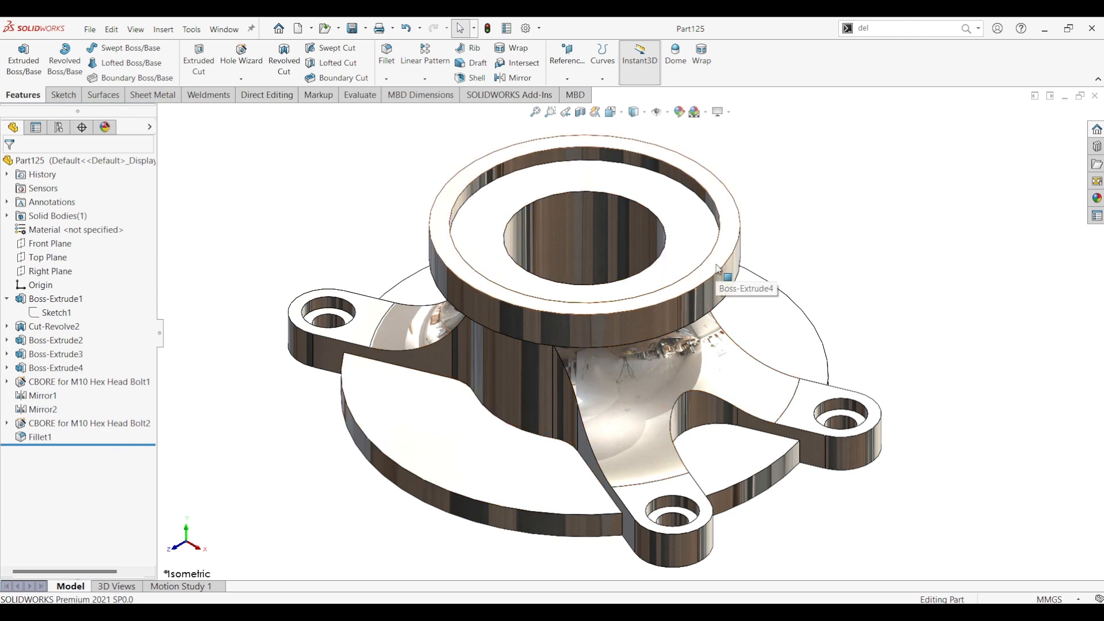
Step: Consult the Part125 PDF drawing in the browser and create a new SOLIDWORKS part document
{"action": "key", "text": "alt+Tab"}
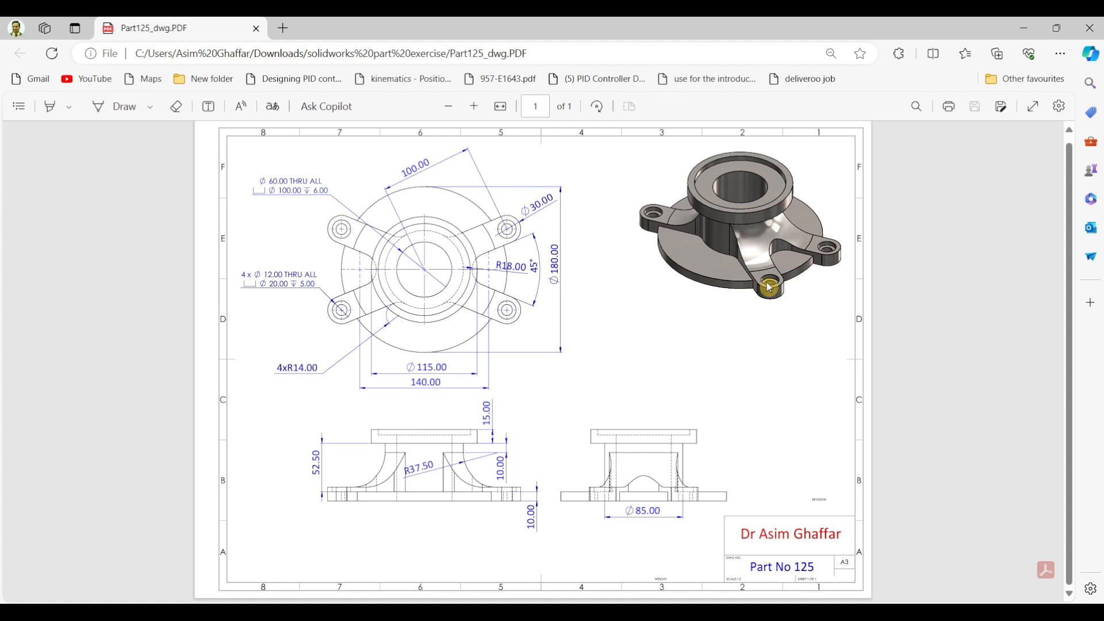
{"action": "left_click", "coordinate": [1012, 31]}
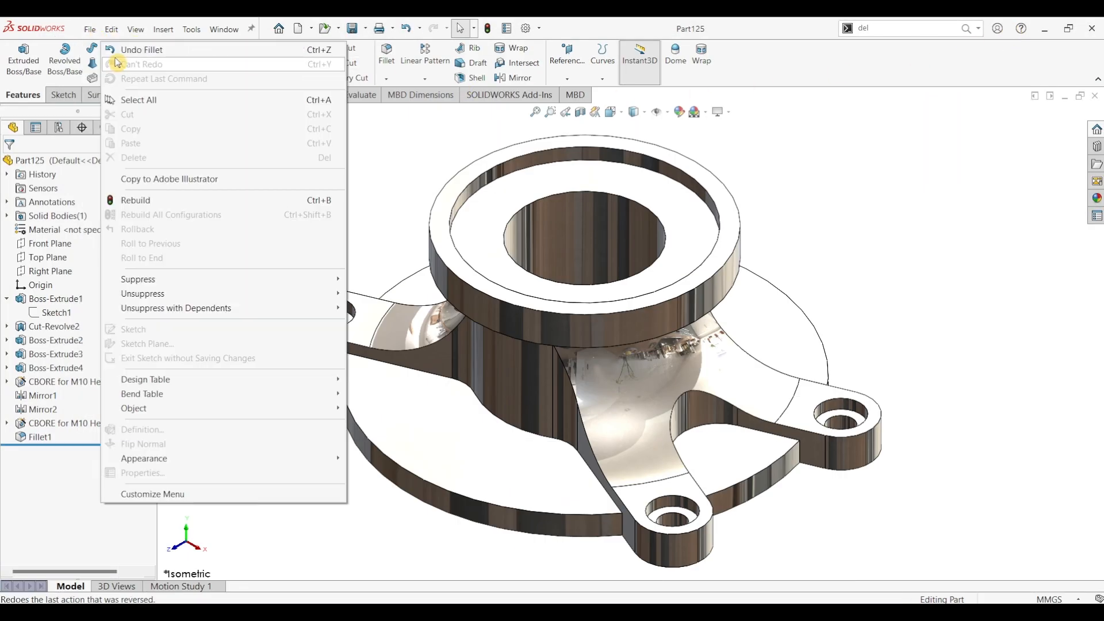
{"action": "left_click", "coordinate": [96, 39]}
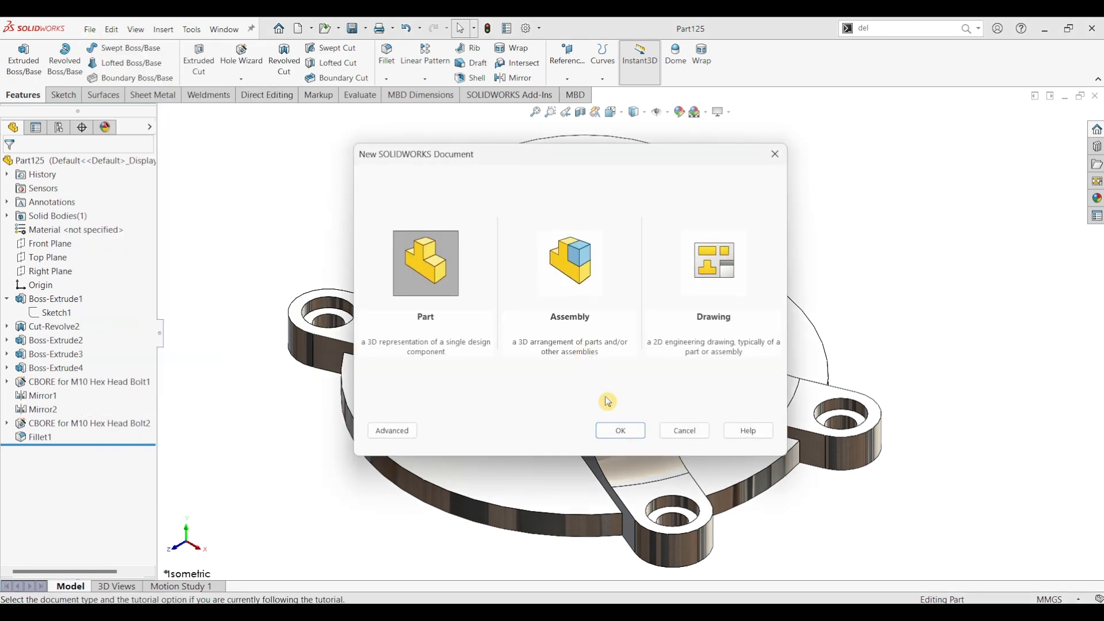
{"action": "left_click", "coordinate": [624, 430]}
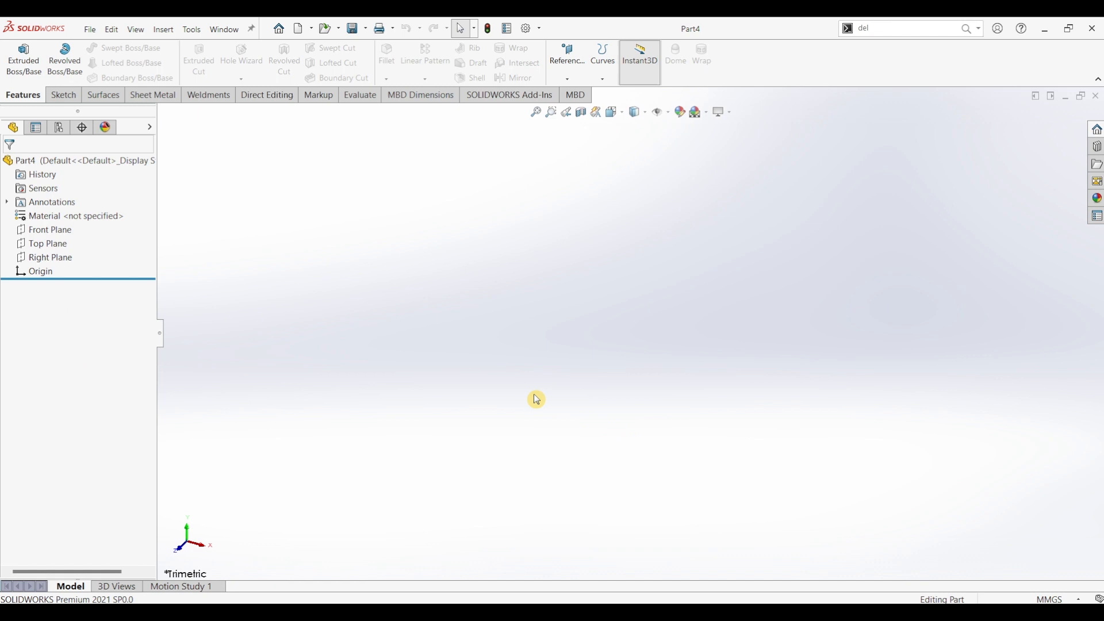
Step: Start a new sketch on the Top Plane
{"action": "left_click", "coordinate": [52, 244]}
{"action": "left_click", "coordinate": [59, 95]}
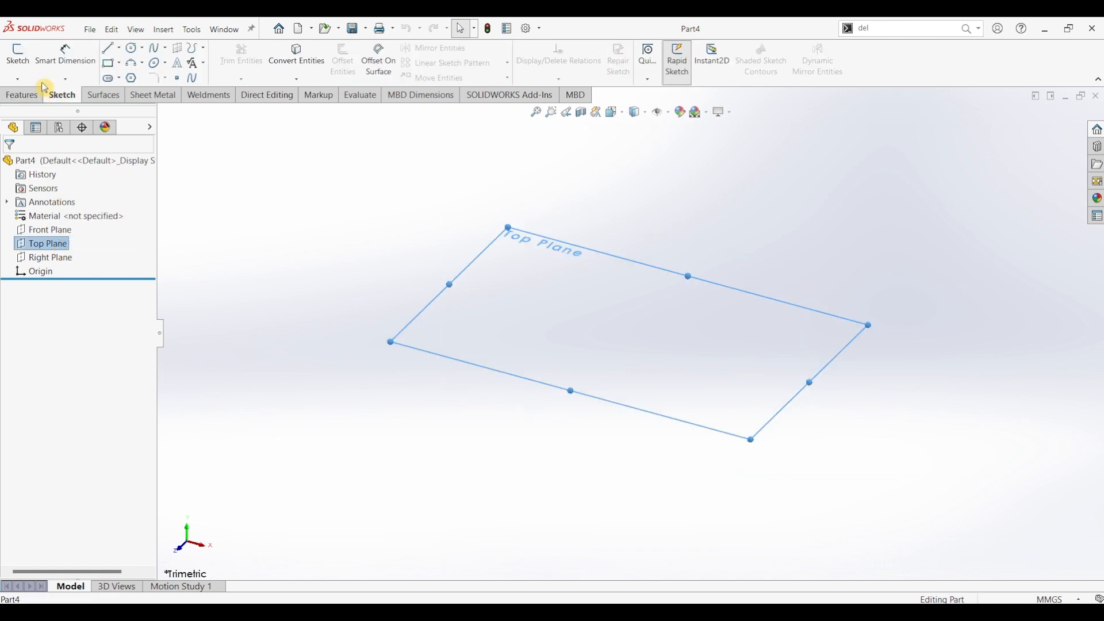
{"action": "left_click", "coordinate": [18, 57]}
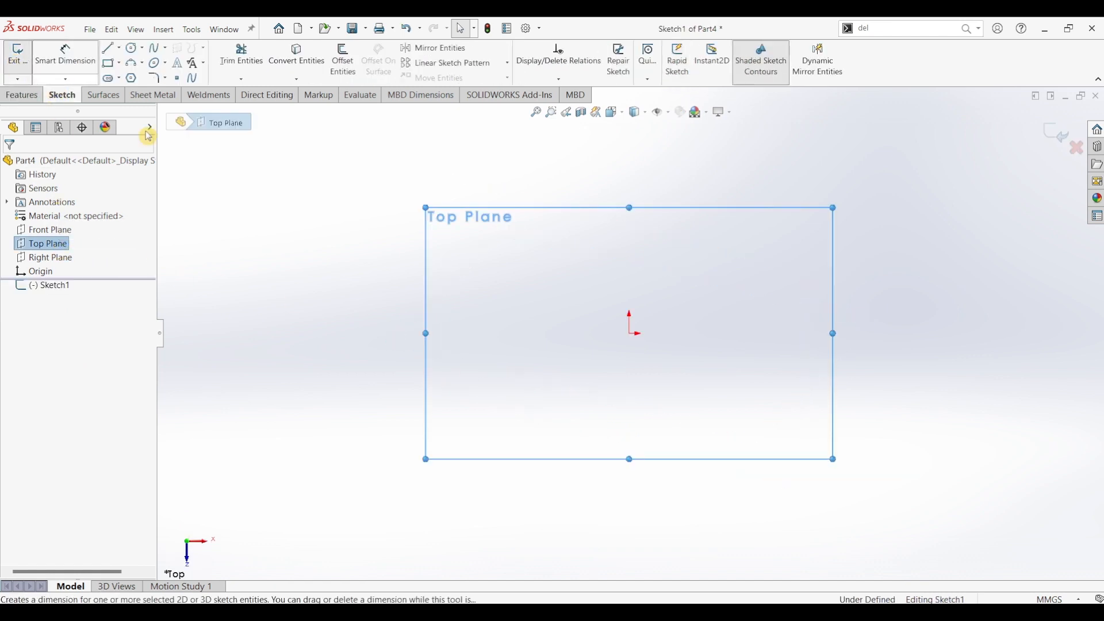
Step: Draw a horizontal centerline about 166 mm long through the origin
{"action": "left_click", "coordinate": [120, 50]}
{"action": "left_click", "coordinate": [122, 77]}
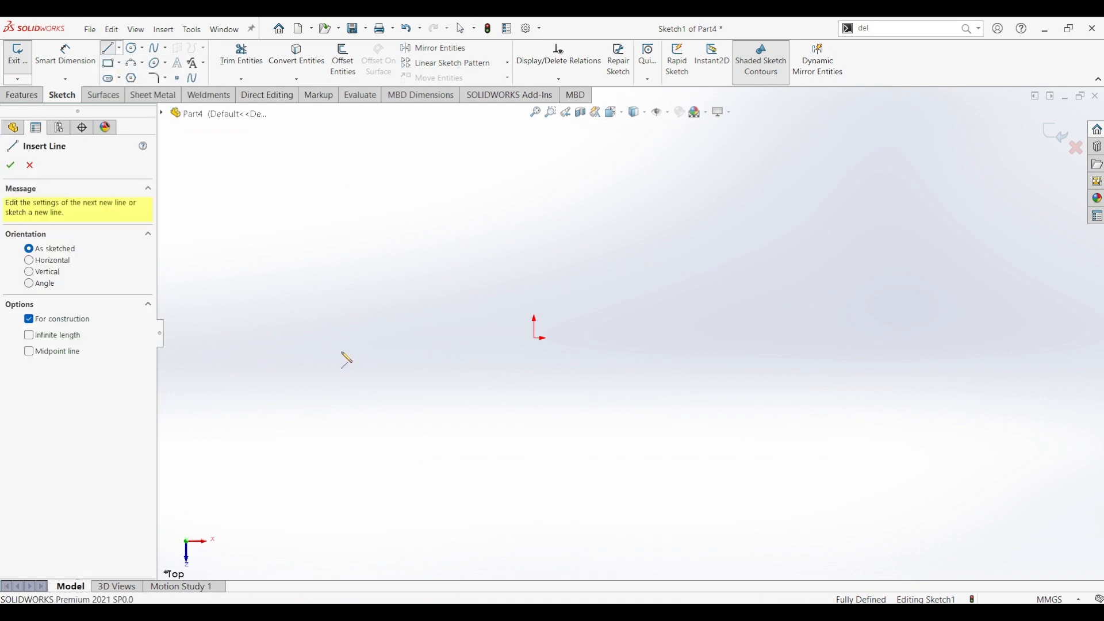
{"action": "left_click", "coordinate": [535, 338]}
{"action": "left_click", "coordinate": [308, 338]}
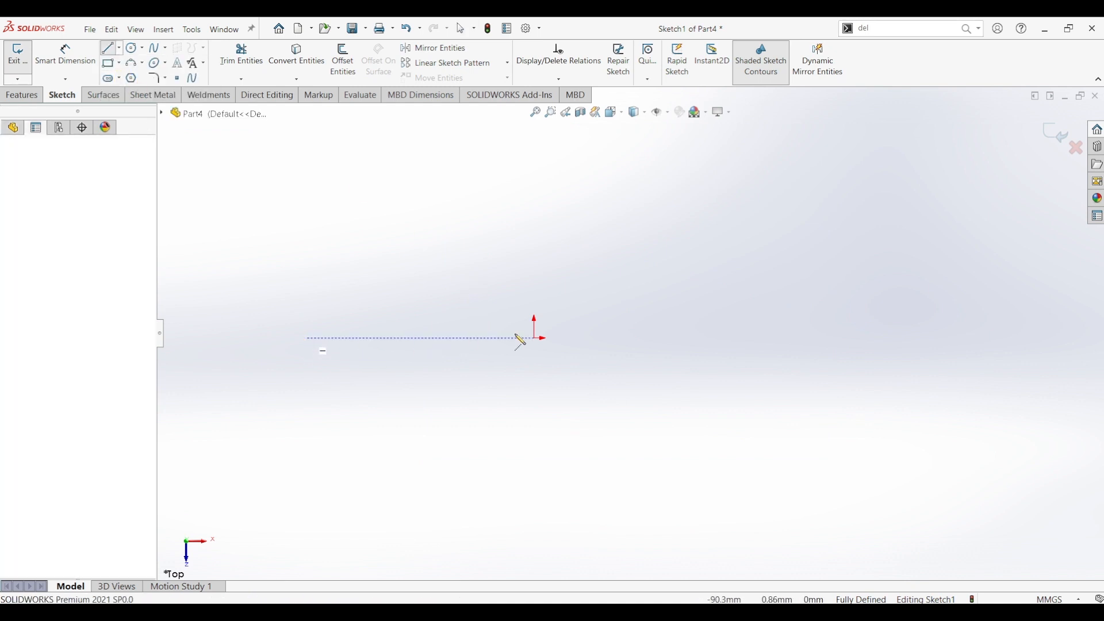
{"action": "left_click", "coordinate": [720, 339]}
{"action": "key", "text": "Escape"}
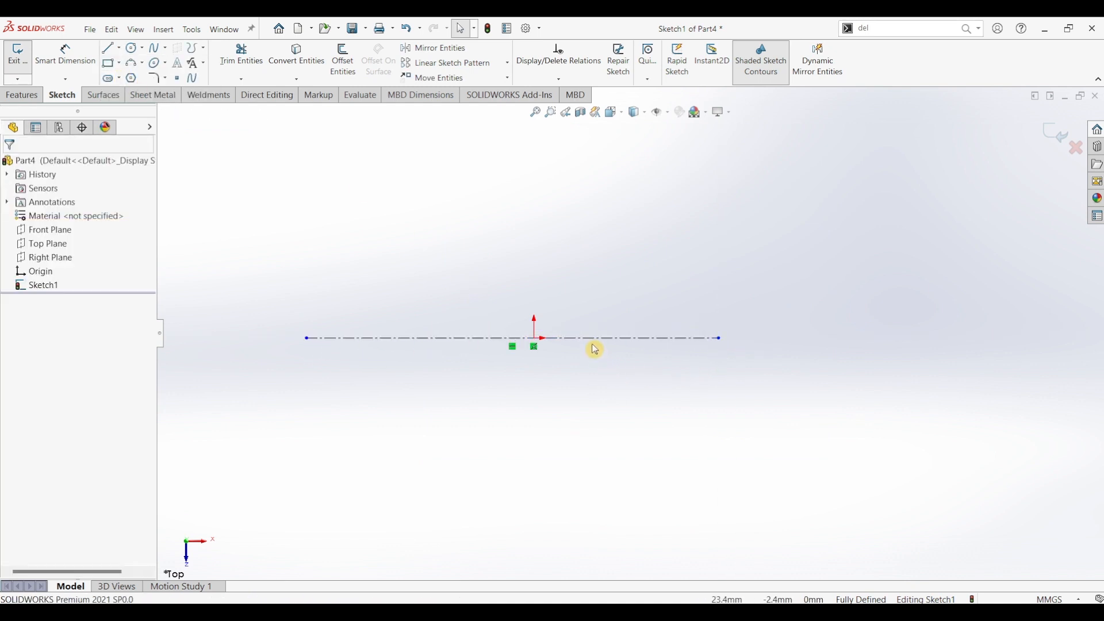
Step: Draw a vertical centerline through the origin, extending to both sides of the horizontal centerline
{"action": "key", "text": "Return"}
{"action": "left_click", "coordinate": [535, 495]}
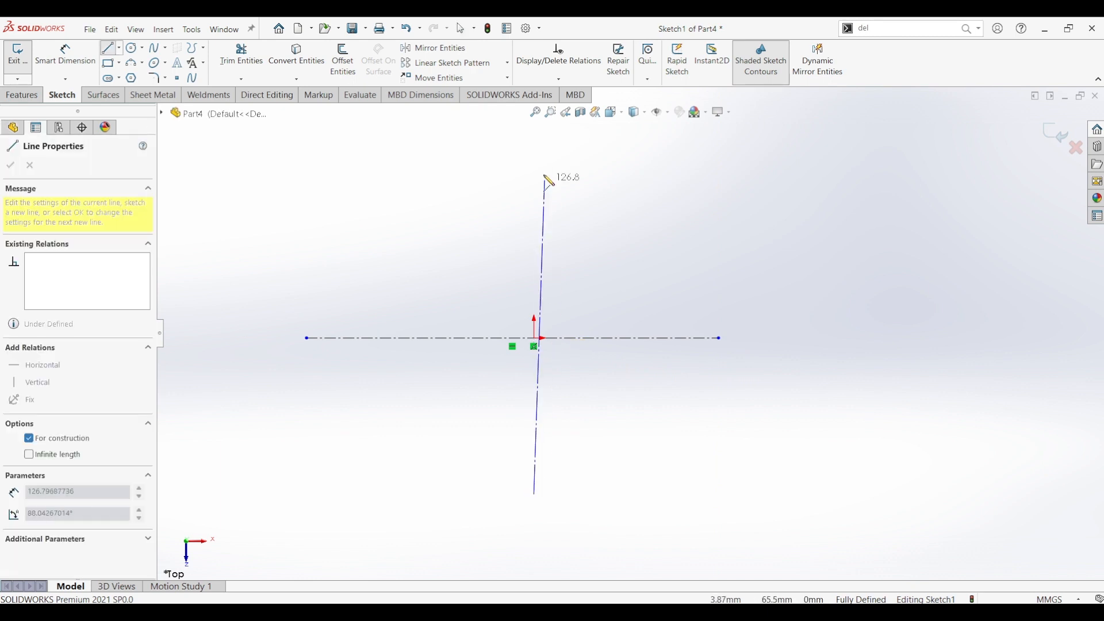
{"action": "left_click", "coordinate": [537, 164]}
{"action": "key", "text": "Escape"}
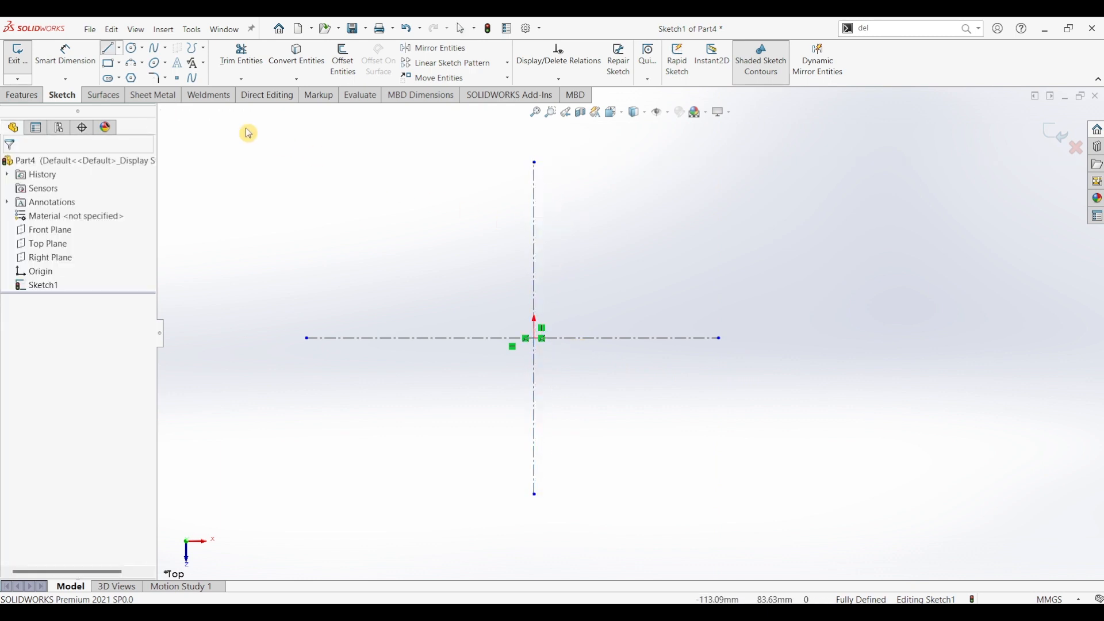
Step: Draw a slanted centerline about 95 mm long from the origin into the upper-right quadrant, about 33° above horizontal
{"action": "left_click", "coordinate": [119, 48]}
{"action": "left_click", "coordinate": [133, 77]}
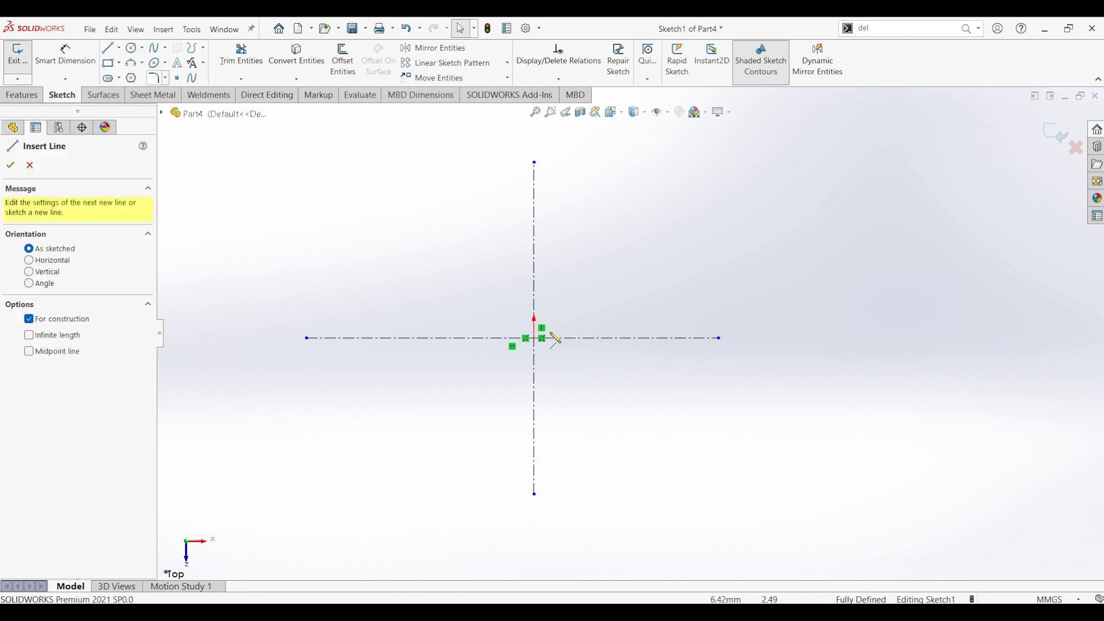
{"action": "left_click", "coordinate": [535, 338]}
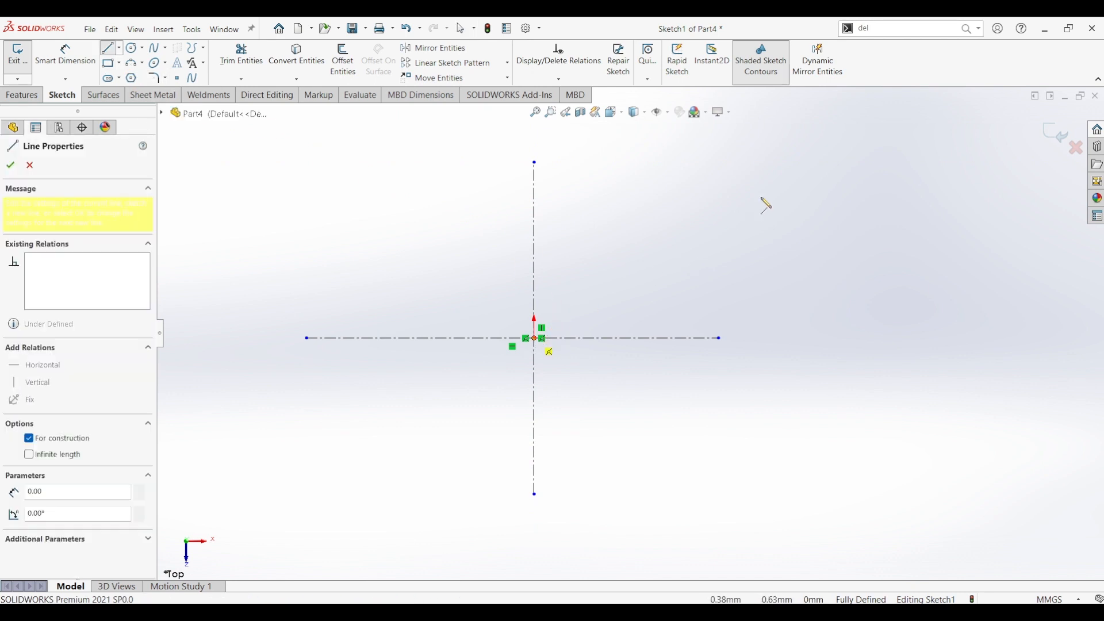
{"action": "left_click", "coordinate": [732, 210]}
{"action": "key", "text": "Escape"}
{"action": "key", "text": "Escape"}
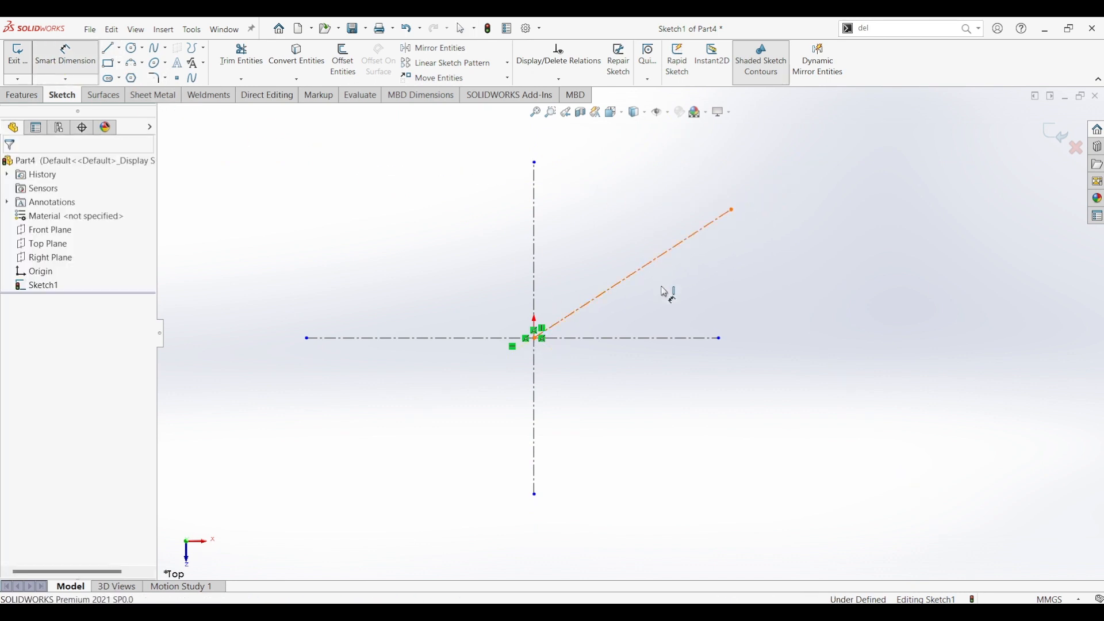
Step: Dimension the angle between the slanted and horizontal centerlines as 45/2 degrees
{"action": "left_click", "coordinate": [648, 265]}
{"action": "left_click", "coordinate": [661, 338]}
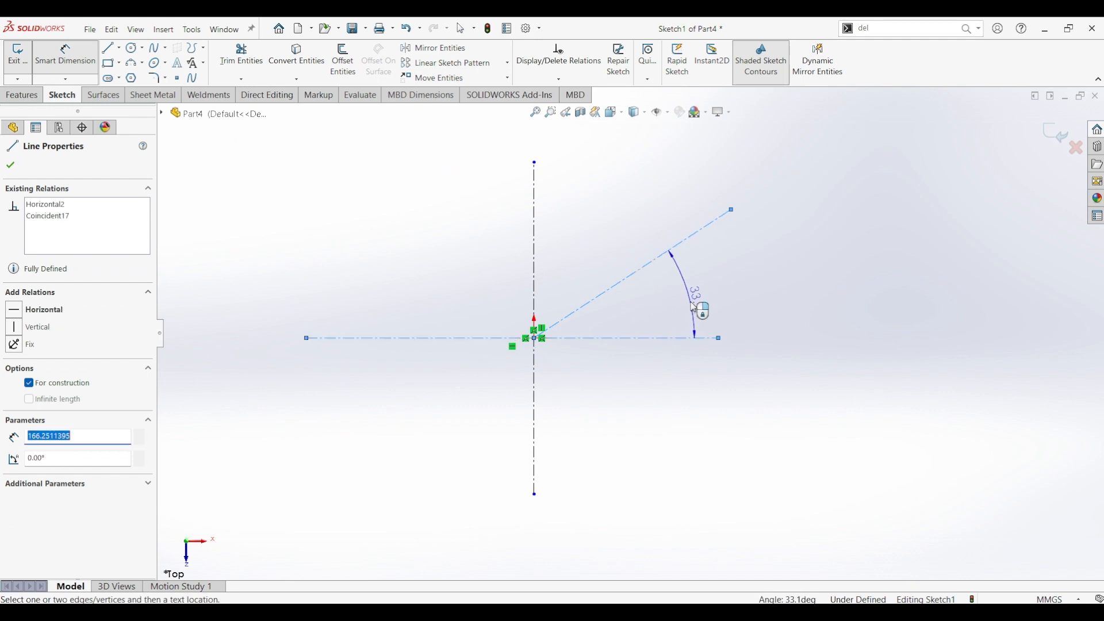
{"action": "left_click", "coordinate": [694, 308]}
{"action": "type", "text": "45/"}
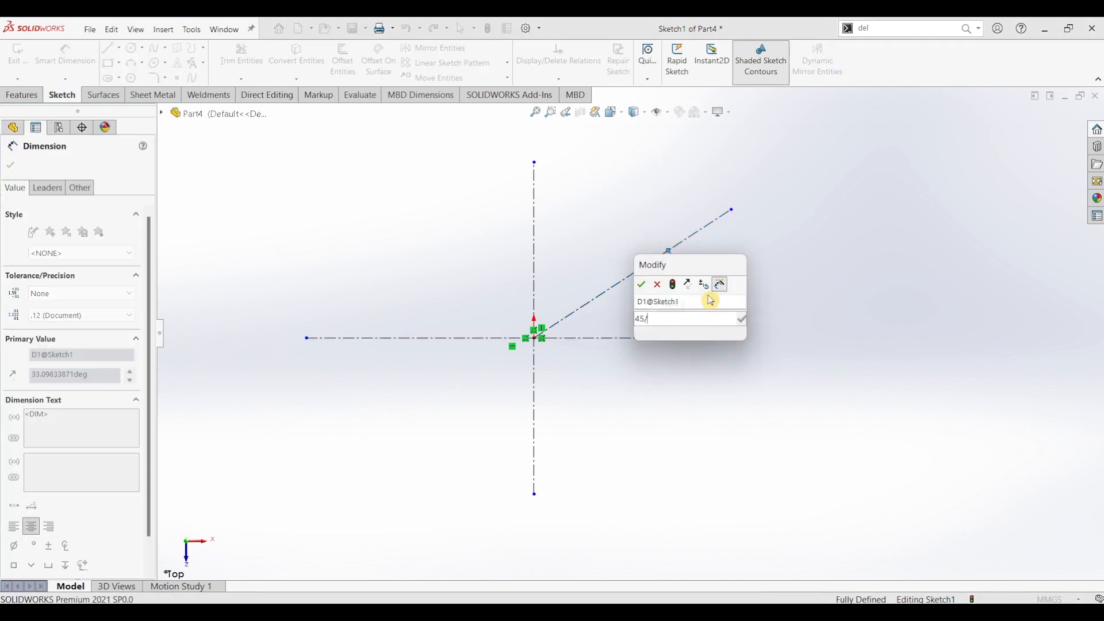
{"action": "type", "text": "2"}
{"action": "key", "text": "Return"}
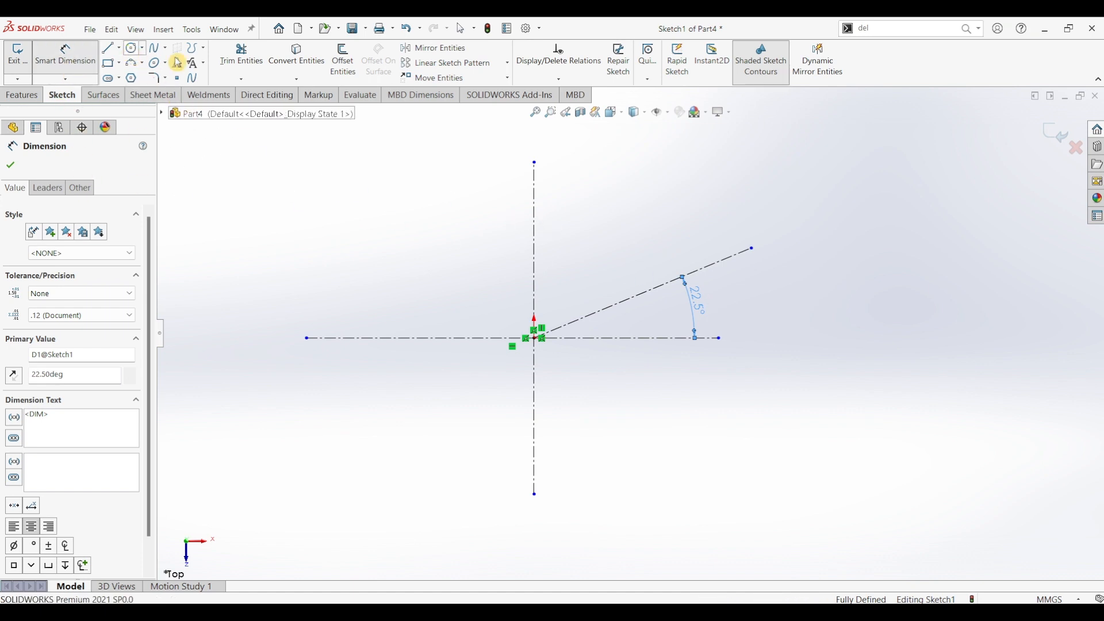
Step: Draw a circle about 24 mm in diameter centred on the outer end of the slanted centerline
{"action": "left_click", "coordinate": [132, 47]}
{"action": "left_click", "coordinate": [752, 248]}
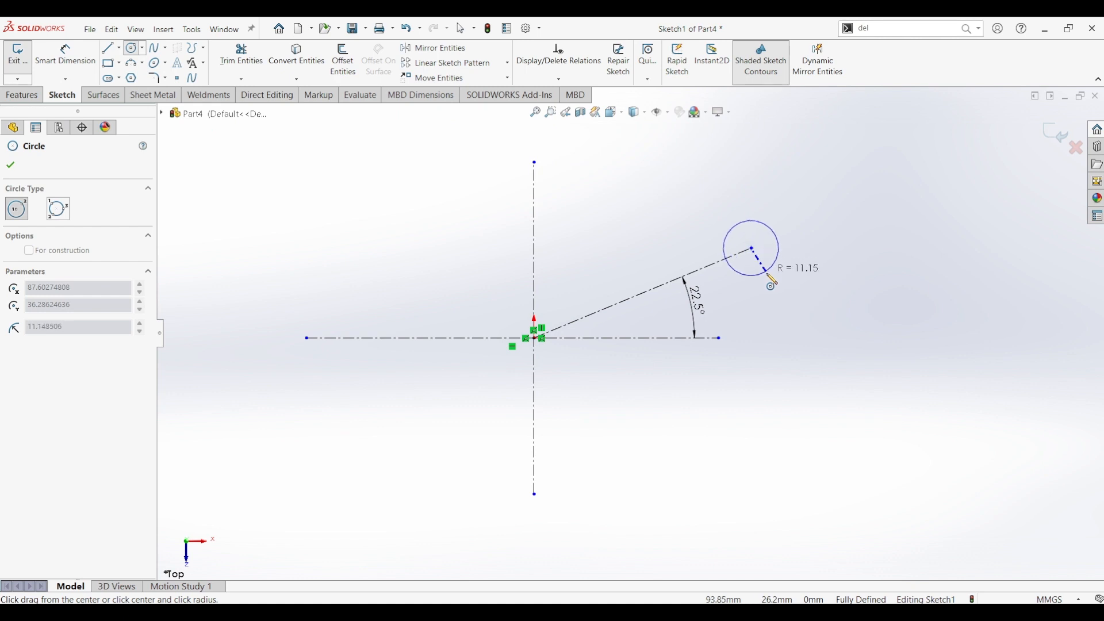
{"action": "left_click", "coordinate": [770, 273]}
{"action": "key", "text": "Escape"}
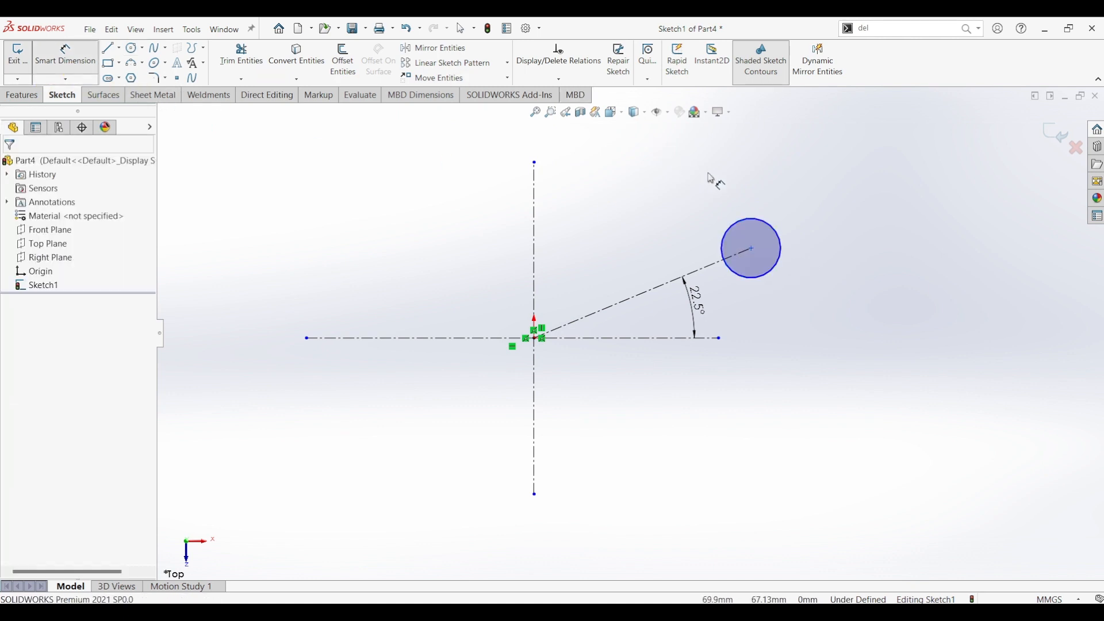
Step: Dimension the circle's diameter as 30 mm
{"action": "left_click", "coordinate": [772, 227]}
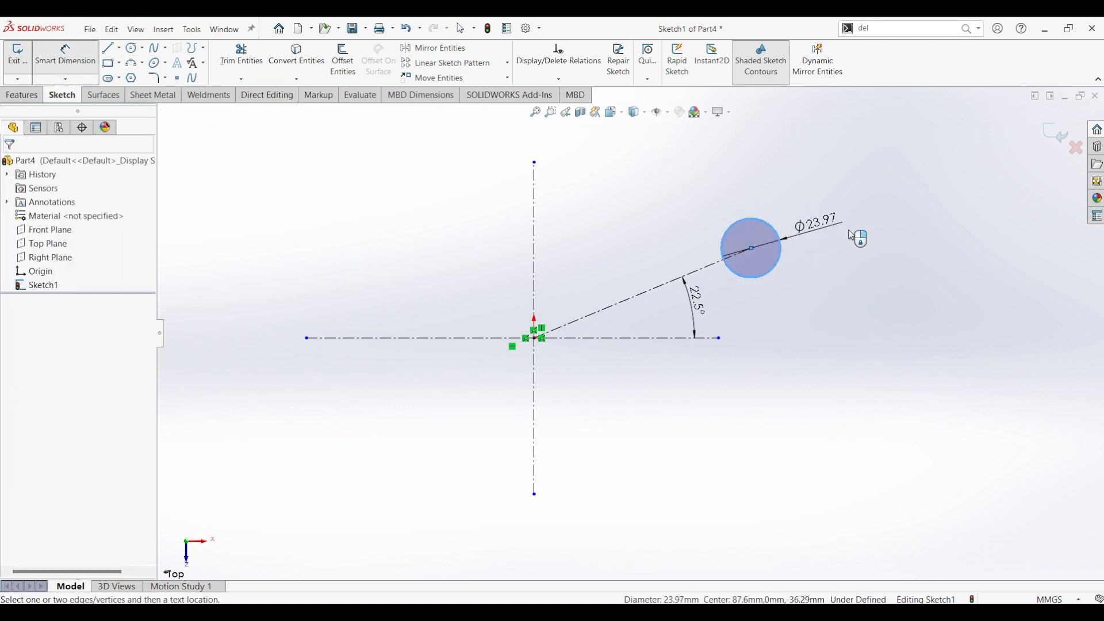
{"action": "left_click", "coordinate": [849, 230]}
{"action": "type", "text": "60"}
{"action": "key", "text": "Return"}
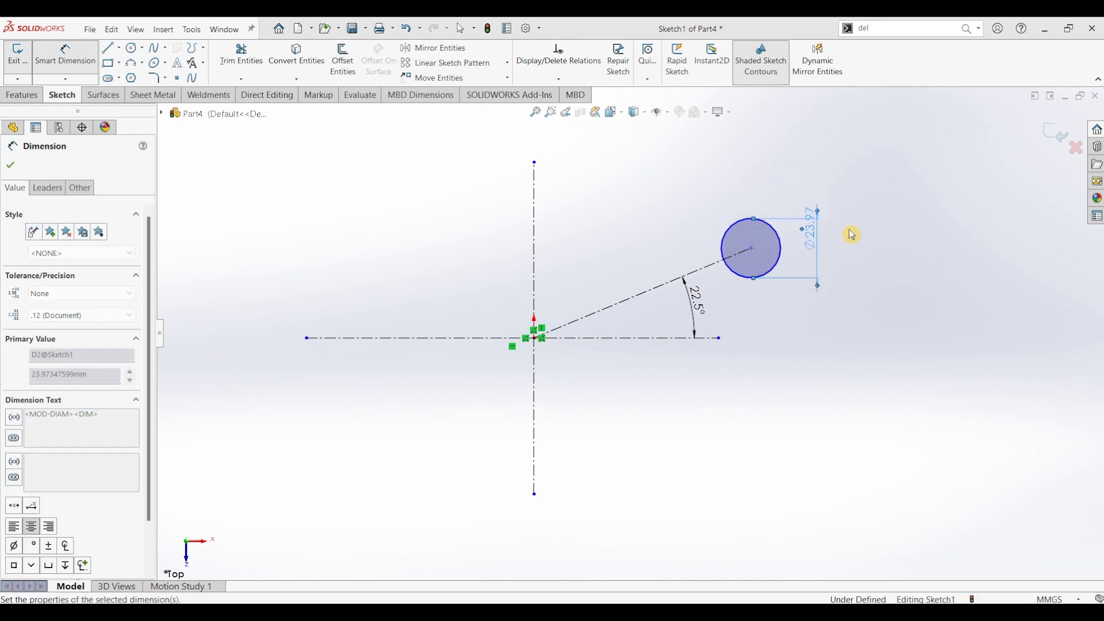
{"action": "key", "text": "Escape"}
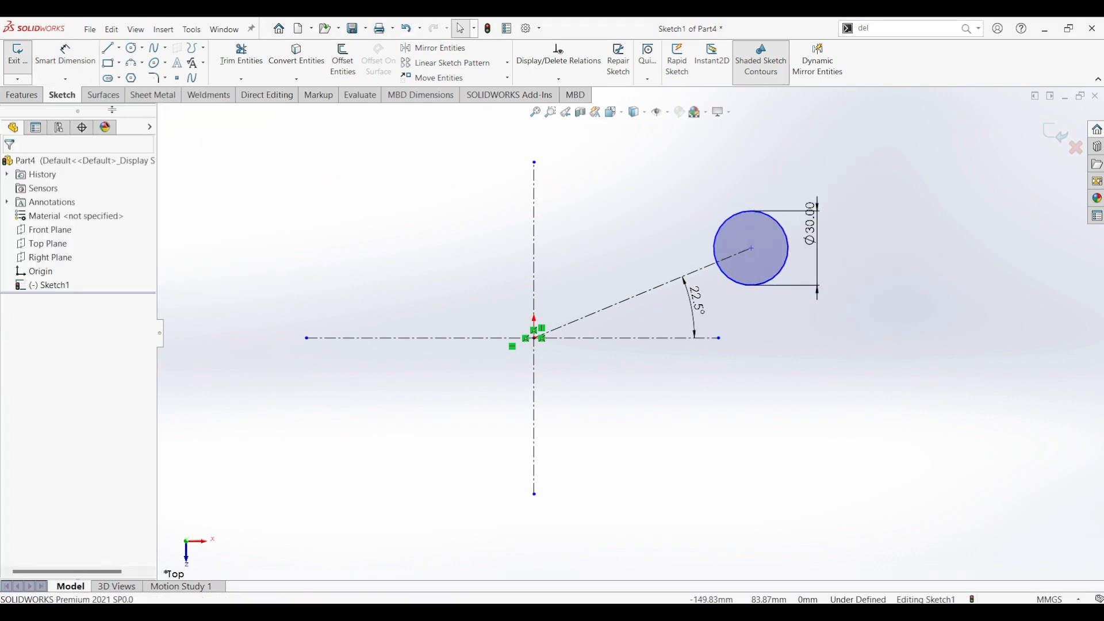
Step: Dimension the distance from the origin to the circle's centre as 100 mm along the slanted centerline
{"action": "left_click", "coordinate": [65, 57]}
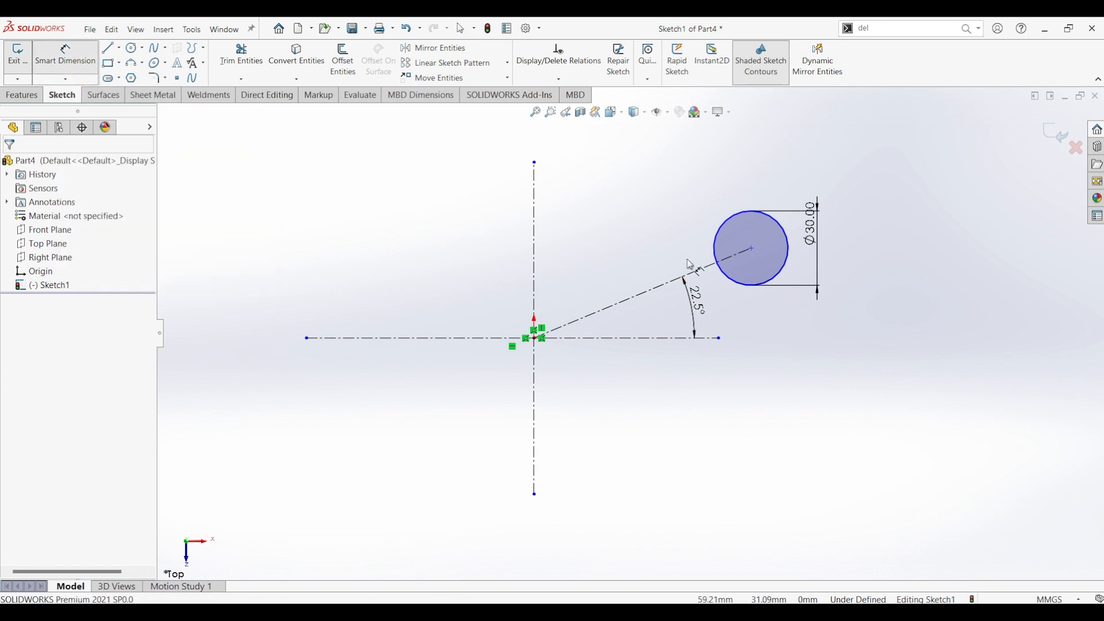
{"action": "left_click", "coordinate": [752, 248]}
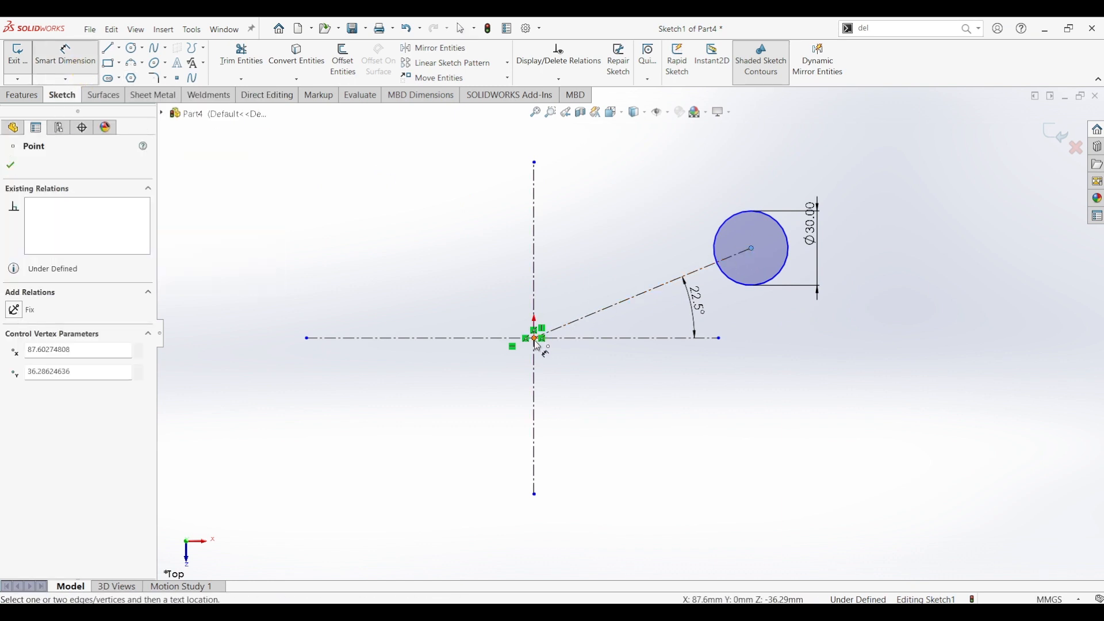
{"action": "left_click", "coordinate": [536, 340]}
{"action": "left_click", "coordinate": [632, 275]}
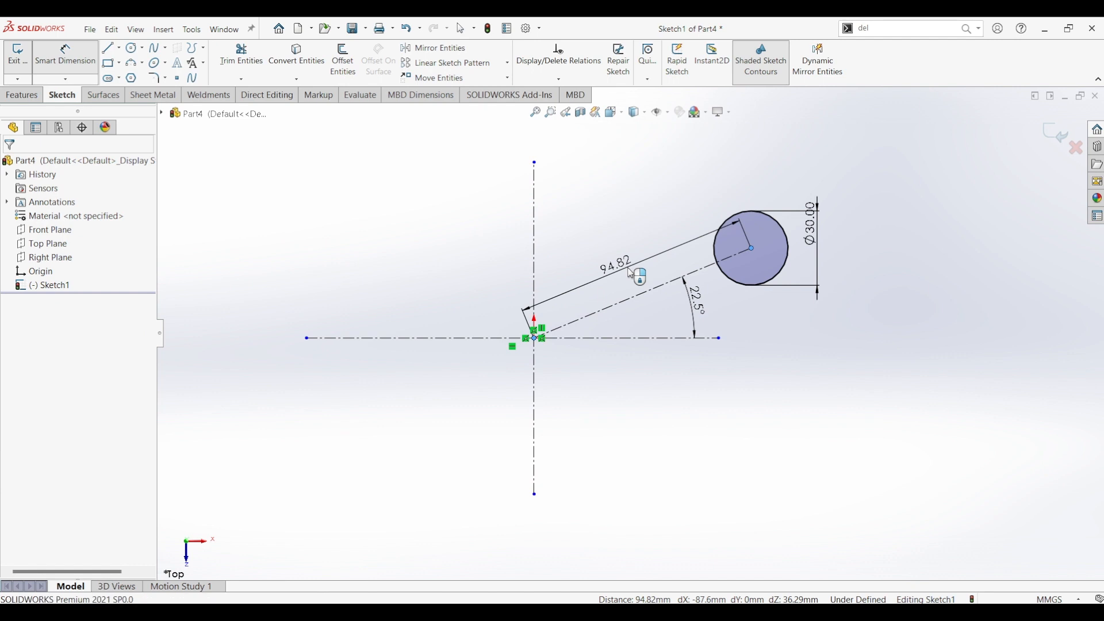
{"action": "left_click", "coordinate": [630, 274]}
{"action": "type", "text": "100"}
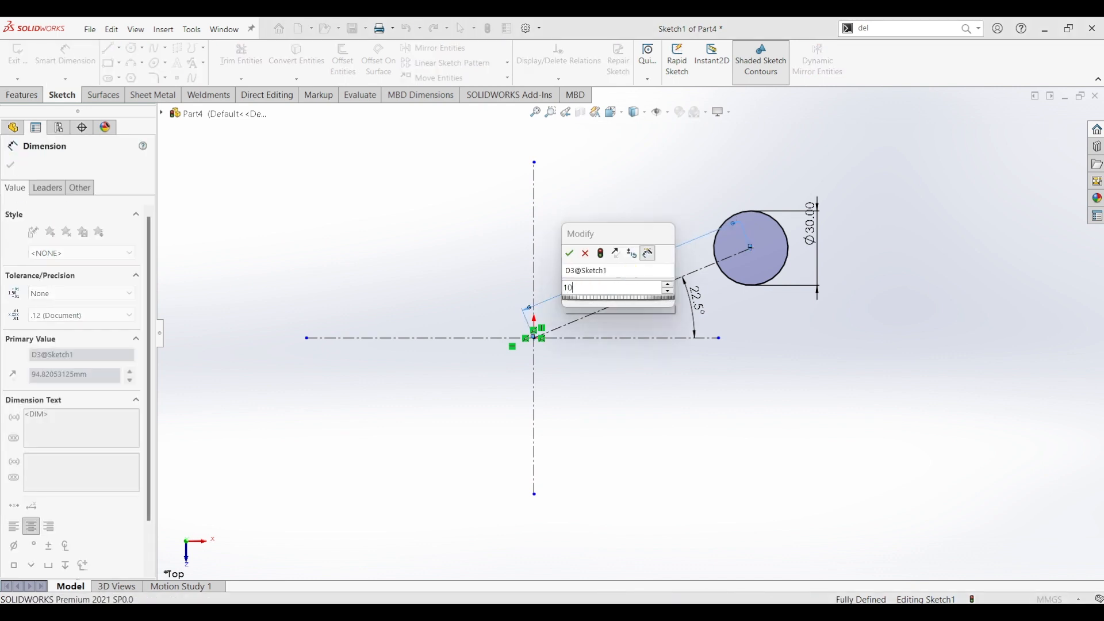
{"action": "key", "text": "Return"}
{"action": "key", "text": "Escape"}
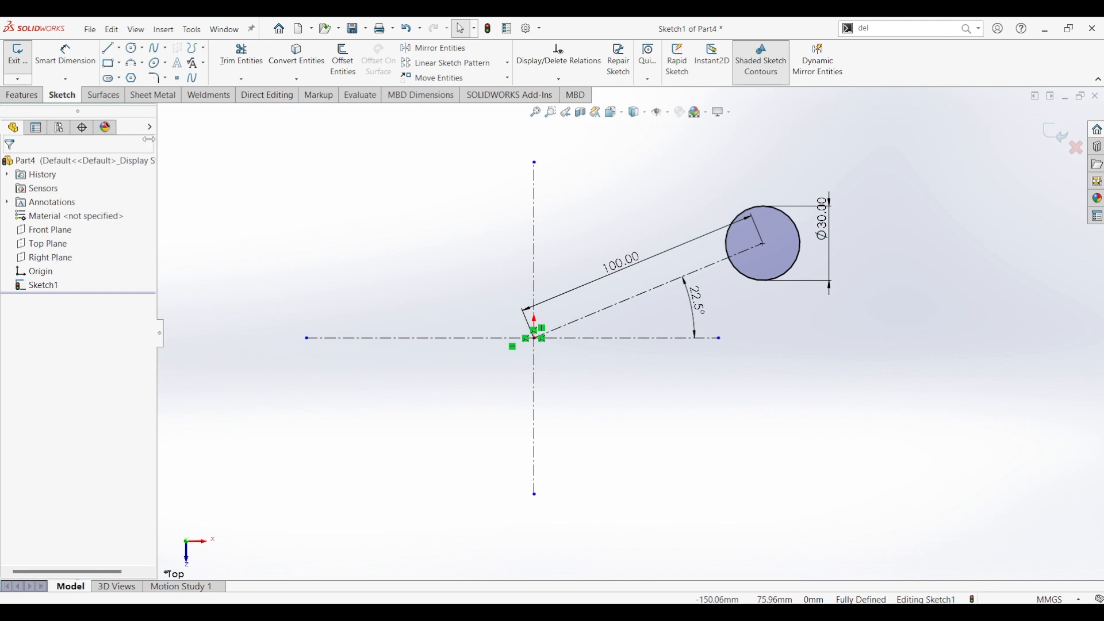
Step: Draw two solid lines tangent to the circle above and below the slanted centerline, about 108 mm and 80 mm long, running back toward the origin
{"action": "left_click", "coordinate": [108, 48]}
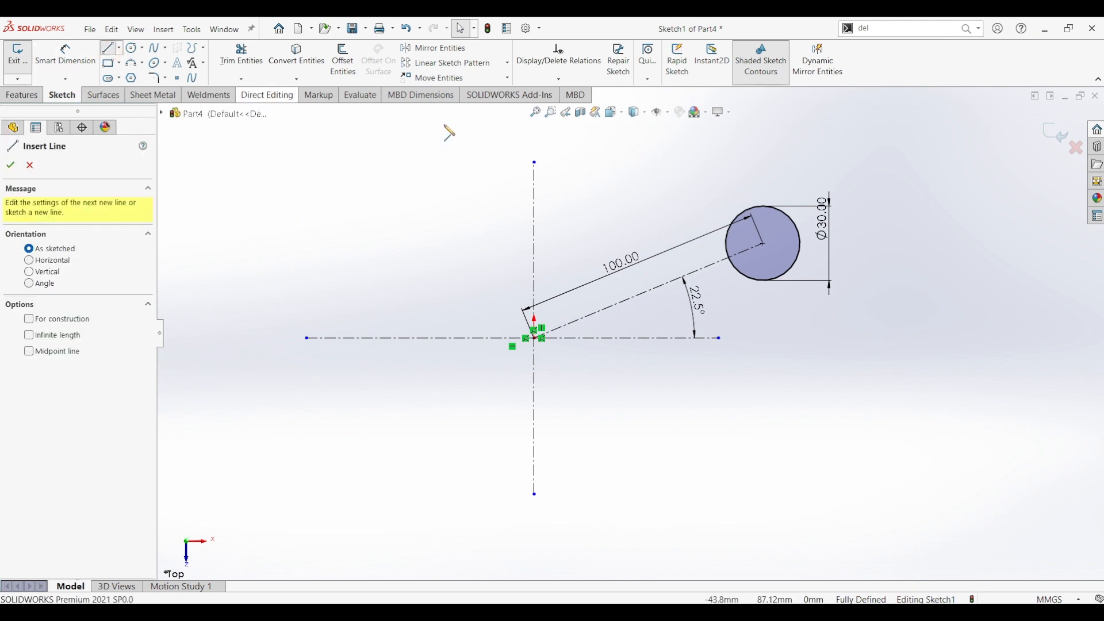
{"action": "left_click", "coordinate": [749, 212]}
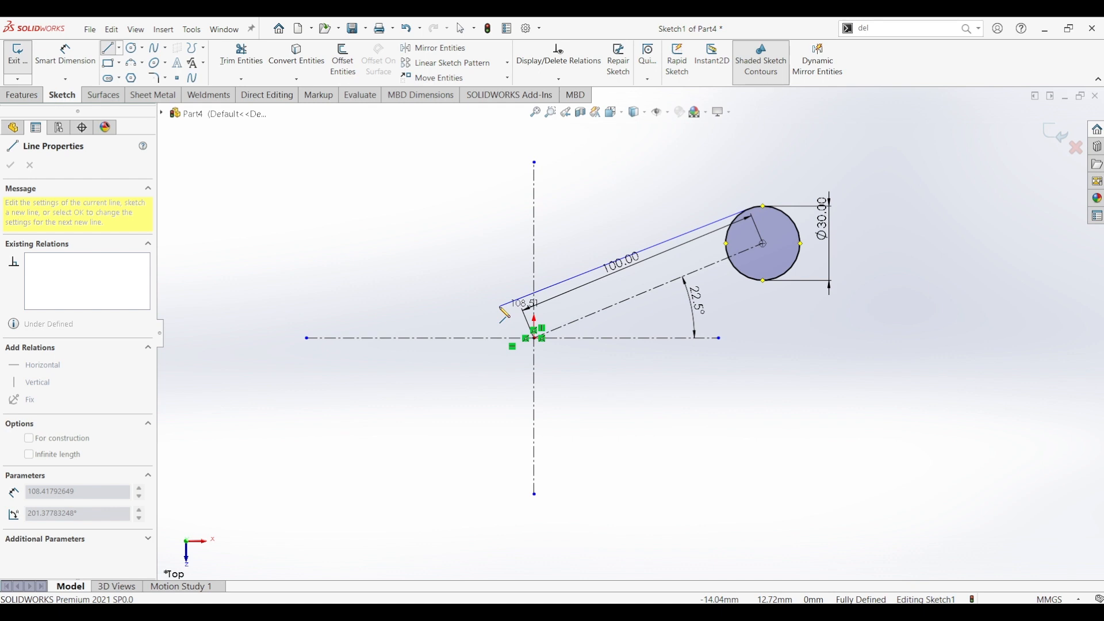
{"action": "left_click", "coordinate": [499, 306]}
{"action": "key", "text": "Escape"}
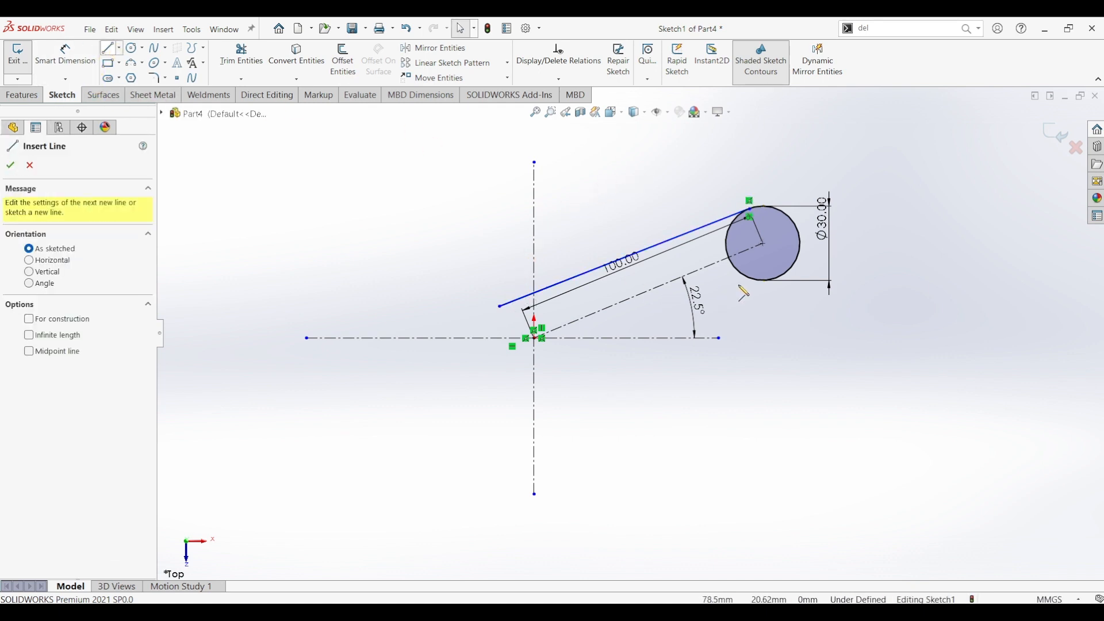
{"action": "left_click", "coordinate": [778, 286]}
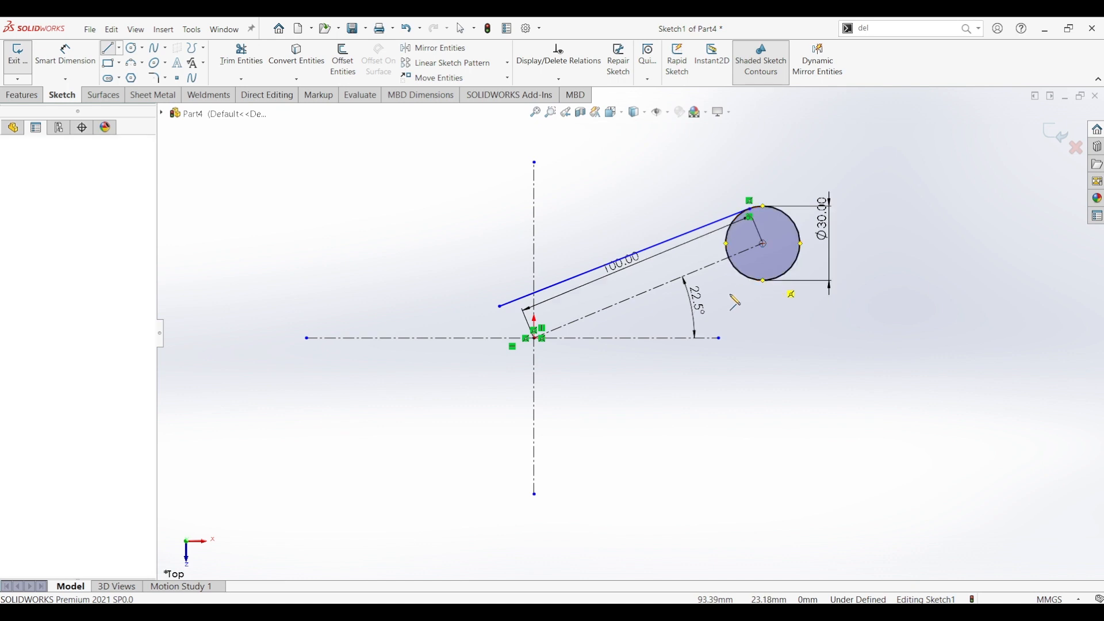
{"action": "left_click", "coordinate": [590, 347]}
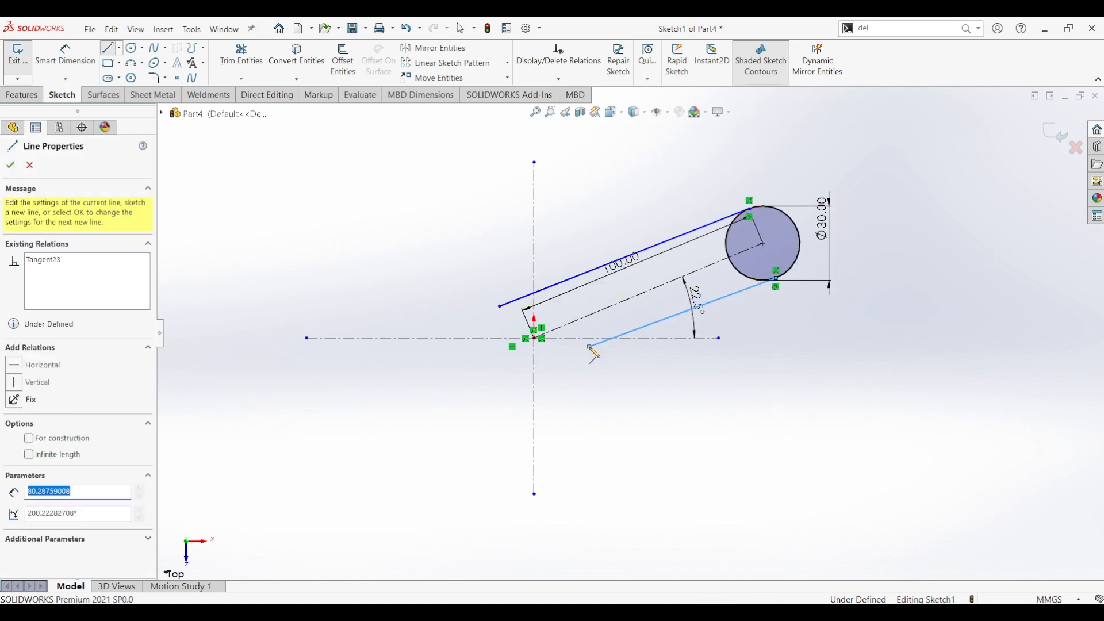
{"action": "key", "text": "Escape"}
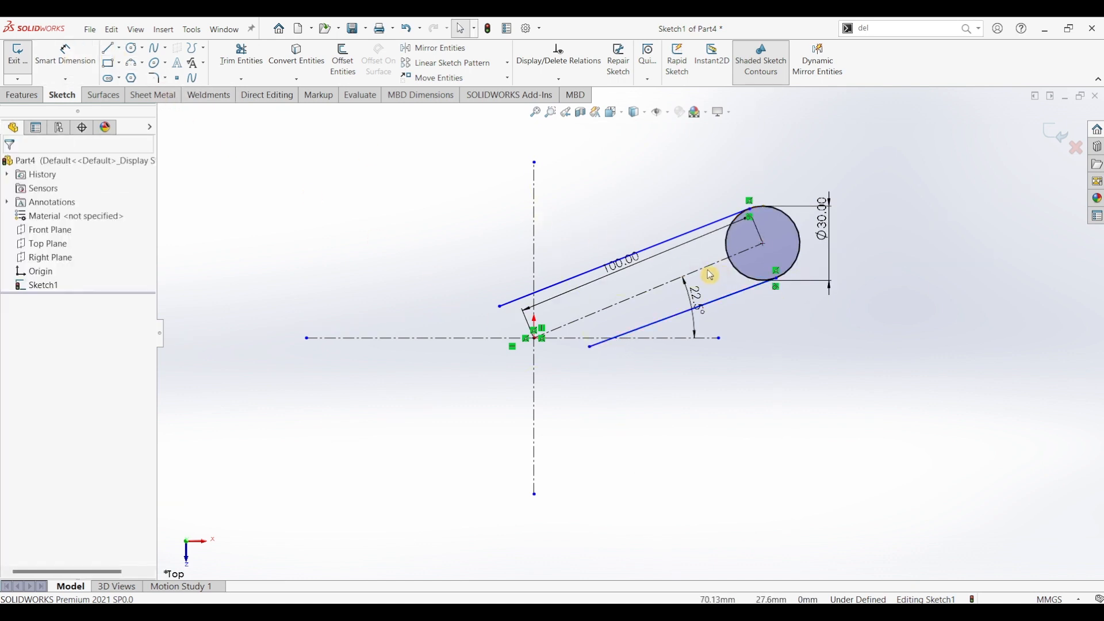
Step: Add a parallel relation between the slanted centerline and the lower tangent line
{"action": "left_click", "coordinate": [705, 272]}
{"action": "left_click", "coordinate": [730, 296], "text": "ctrl"}
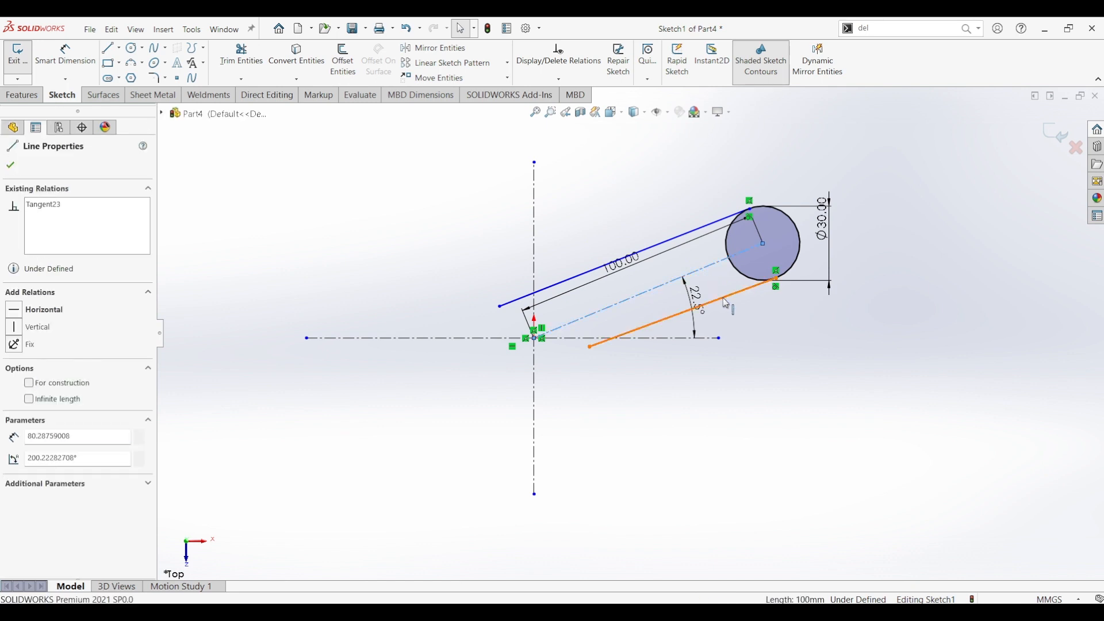
{"action": "left_click", "coordinate": [826, 247]}
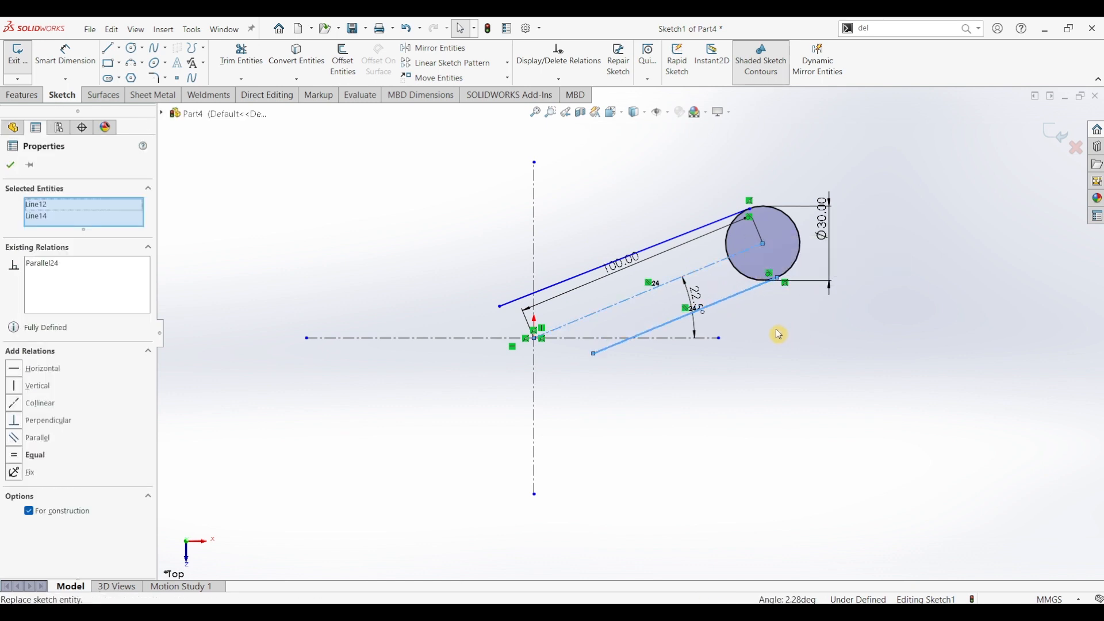
Step: Add a parallel relation between the upper and lower tangent lines of the circle
{"action": "left_click", "coordinate": [693, 232]}
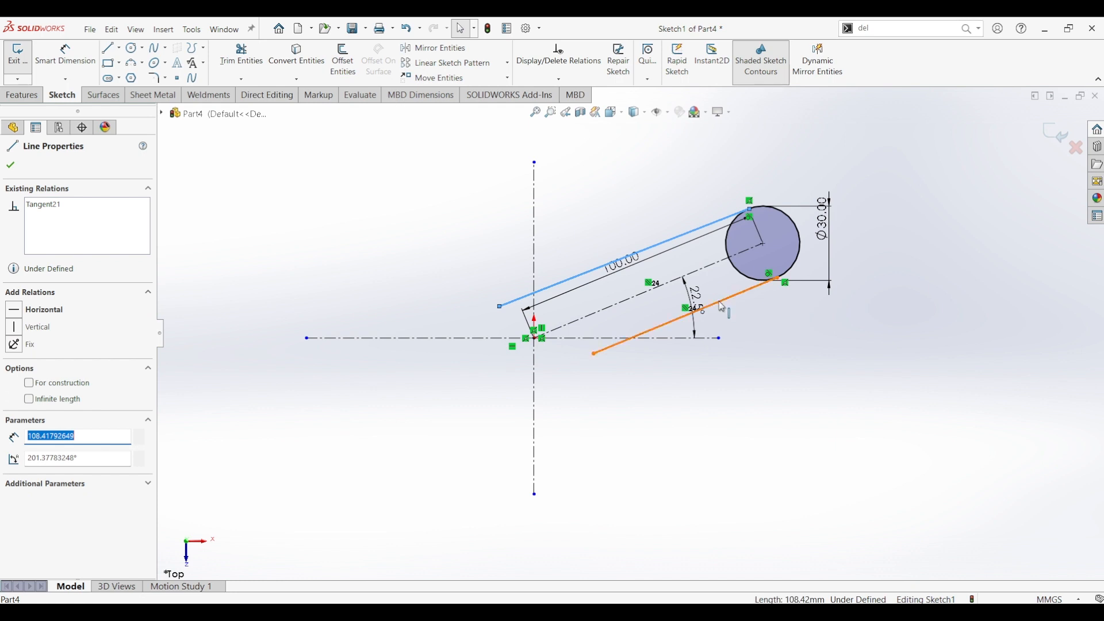
{"action": "left_click", "coordinate": [767, 282], "text": "ctrl"}
{"action": "left_click", "coordinate": [823, 250]}
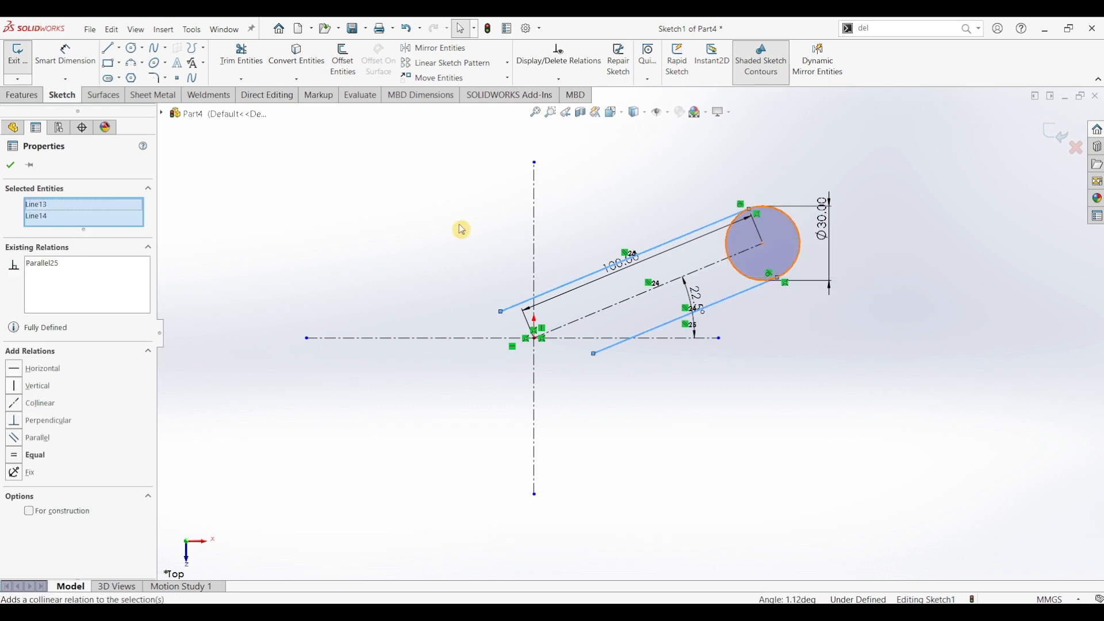
{"action": "left_click", "coordinate": [390, 236]}
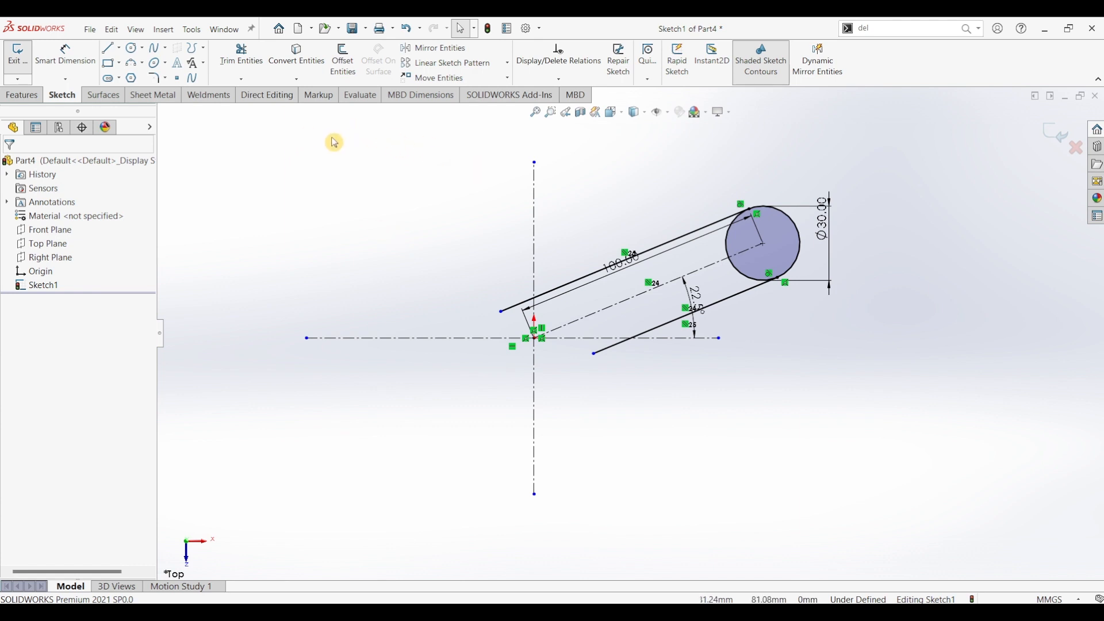
Step: Mirror the upper tangent line, the 30 mm circle and the lower tangent line about the horizontal centerline
{"action": "left_click", "coordinate": [451, 51]}
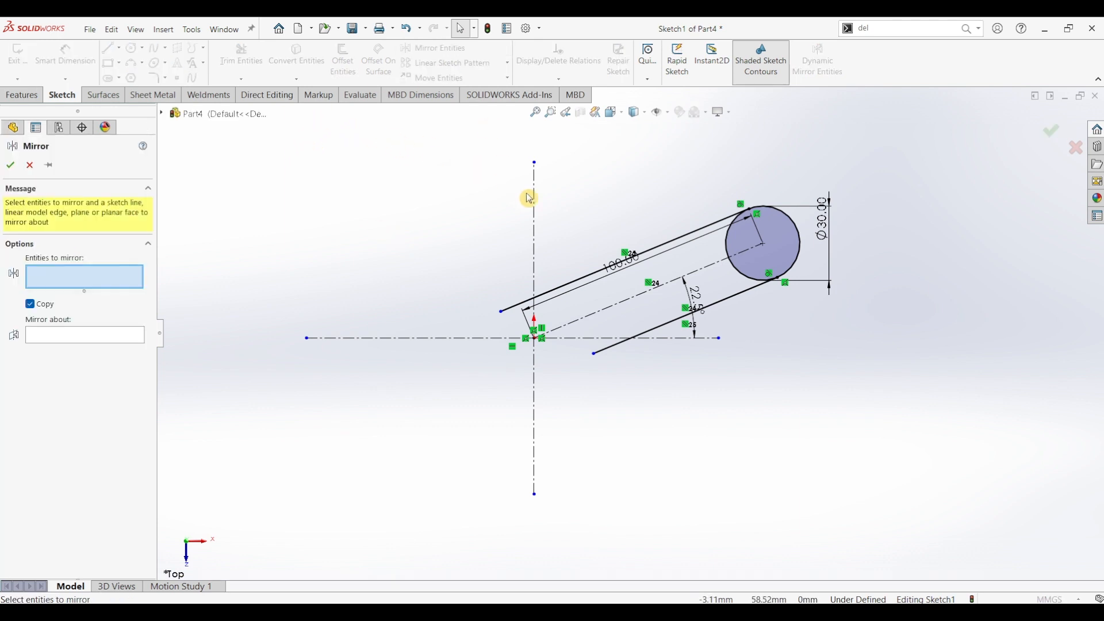
{"action": "left_click", "coordinate": [680, 242]}
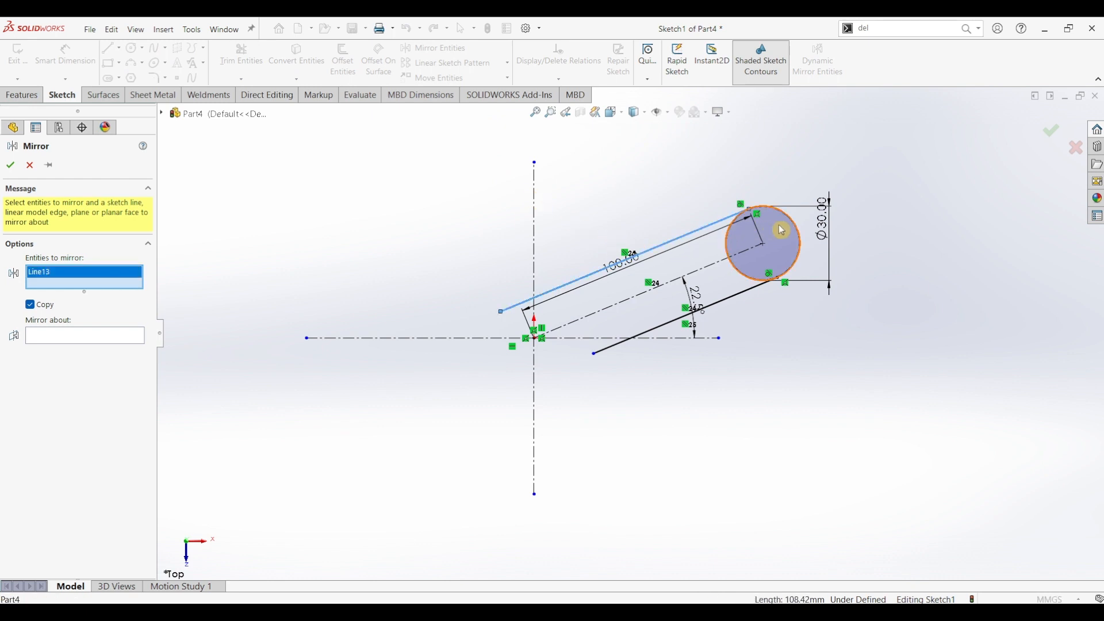
{"action": "left_click", "coordinate": [797, 230]}
{"action": "left_click", "coordinate": [736, 295]}
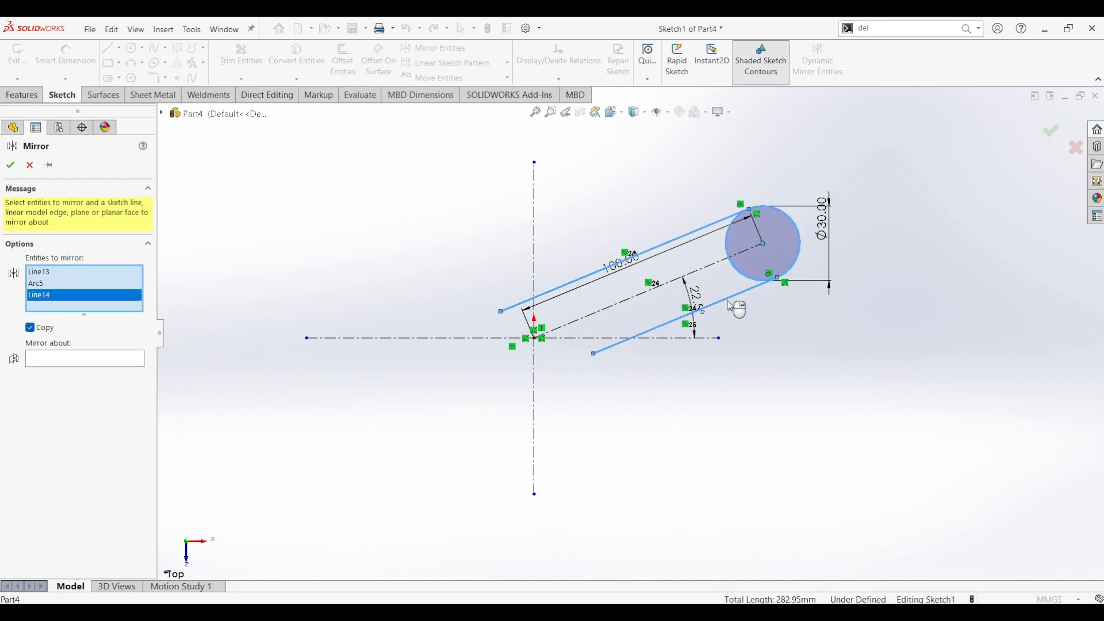
{"action": "left_click", "coordinate": [49, 365]}
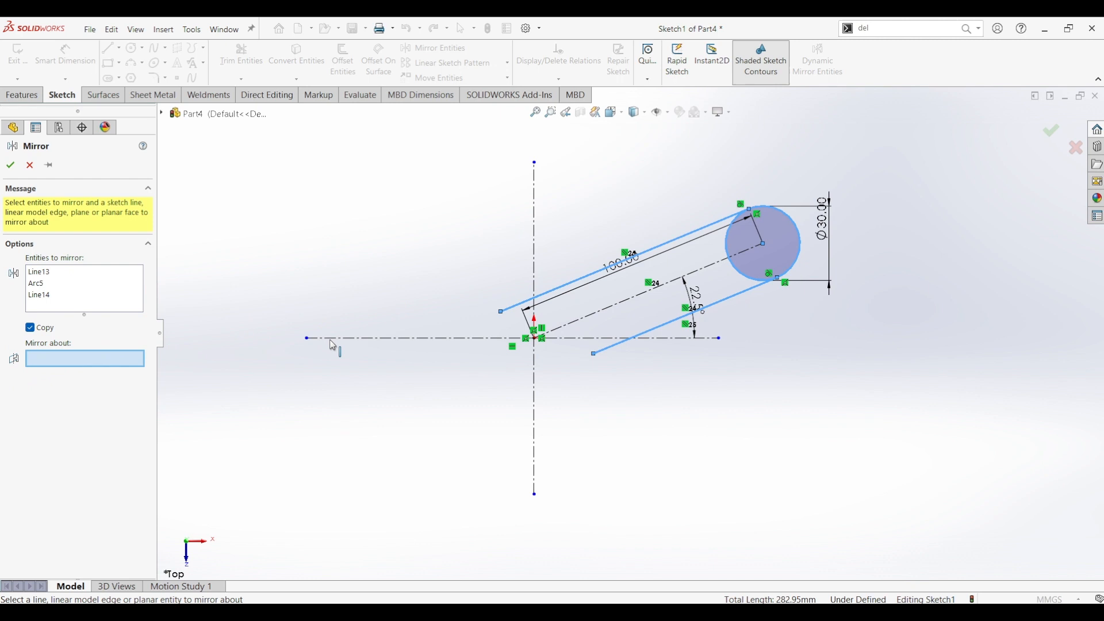
{"action": "left_click", "coordinate": [574, 340]}
{"action": "left_click", "coordinate": [11, 166]}
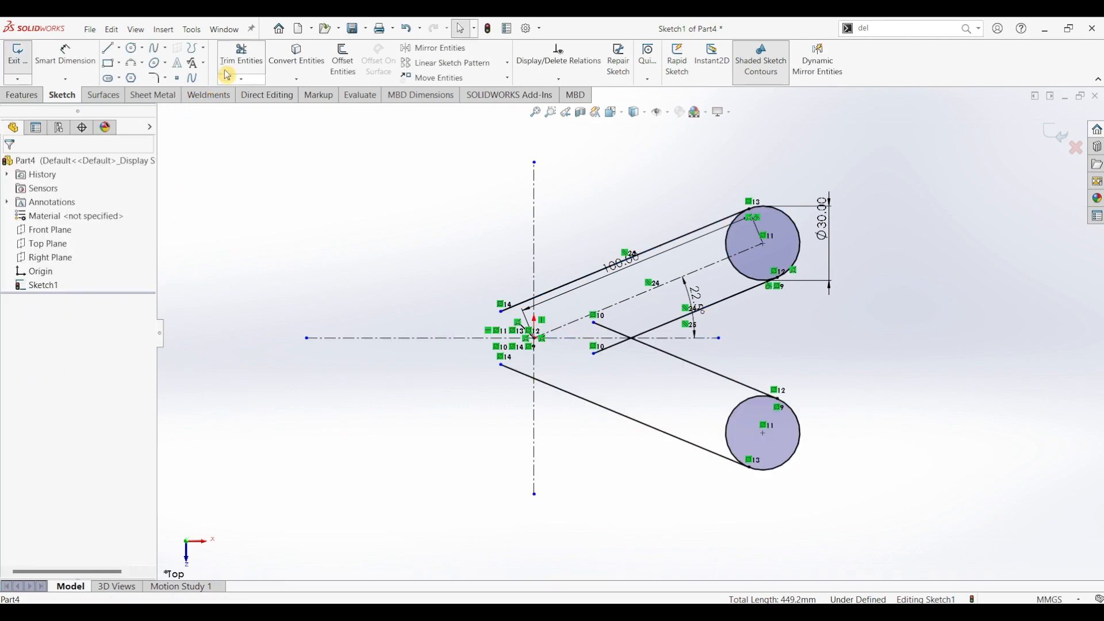
Step: Trim the inner lines back to their crossing point and the outer lines back to the vertical centerline
{"action": "left_click", "coordinate": [241, 58]}
{"action": "left_click_drag", "start_coordinate": [601, 335], "coordinate": [619, 350]}
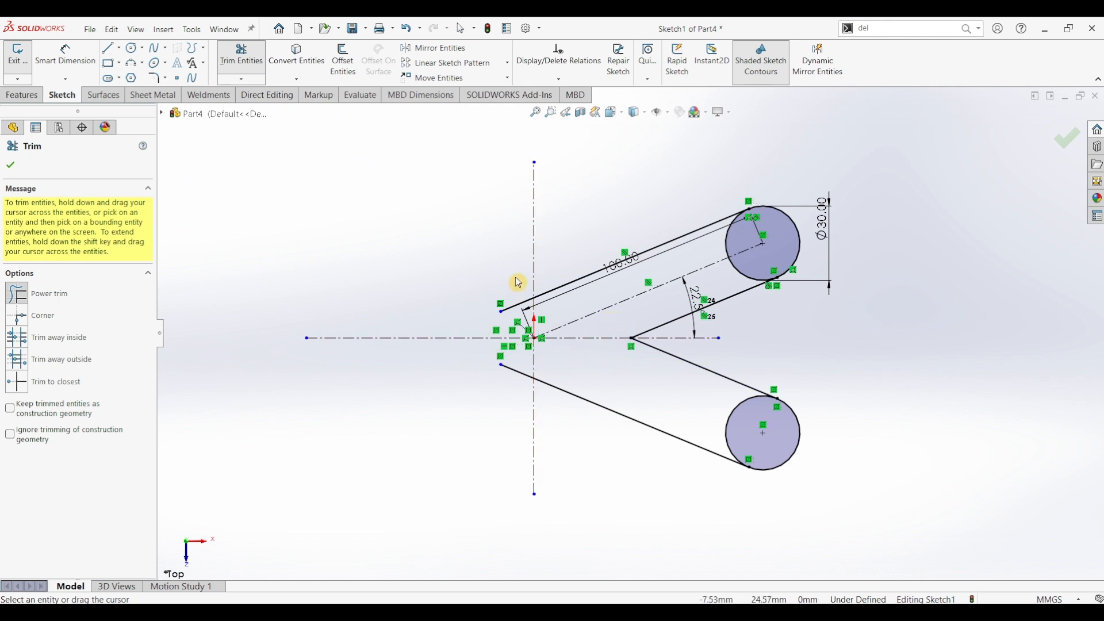
{"action": "left_click_drag", "start_coordinate": [517, 288], "coordinate": [515, 396]}
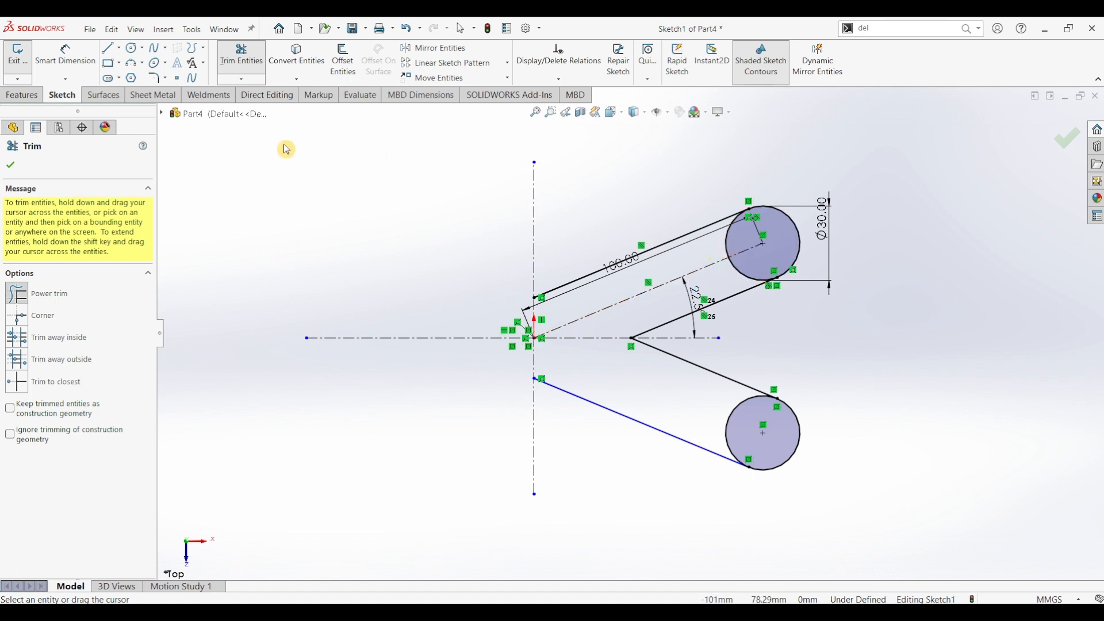
{"action": "left_click", "coordinate": [11, 168]}
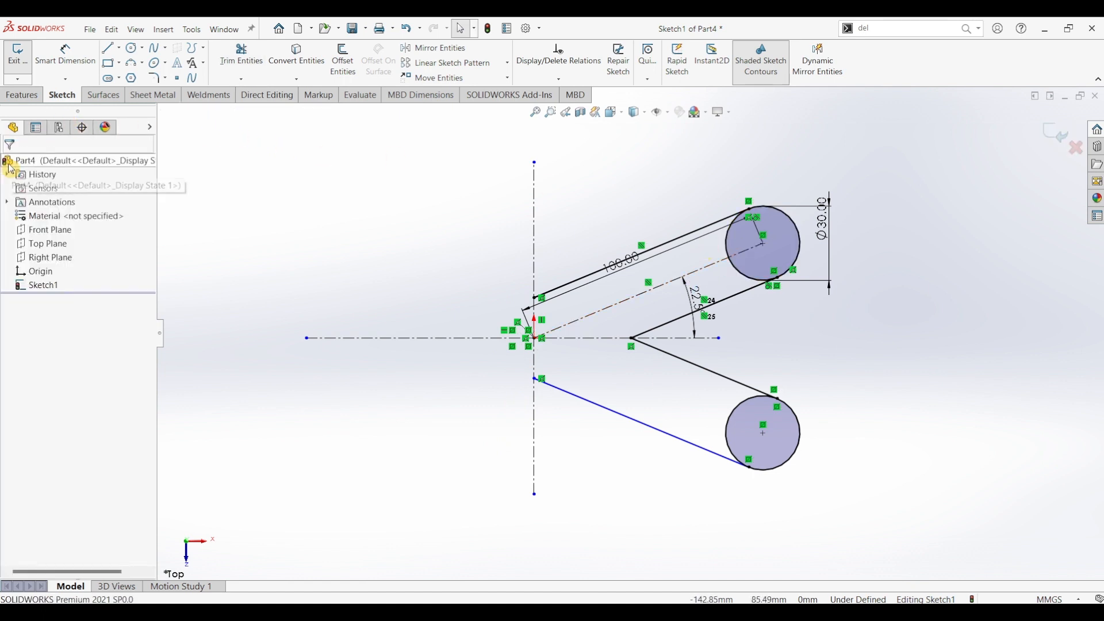
Step: Apply an 18 mm sketch fillet to the corner where the two inner lines meet
{"action": "left_click", "coordinate": [162, 80]}
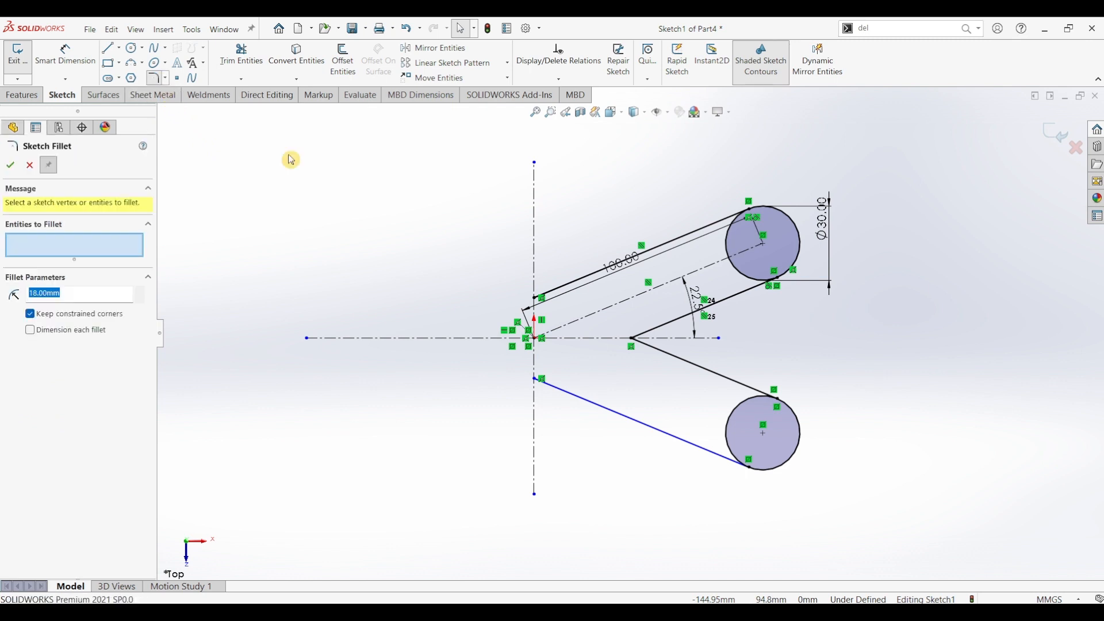
{"action": "left_click", "coordinate": [633, 340]}
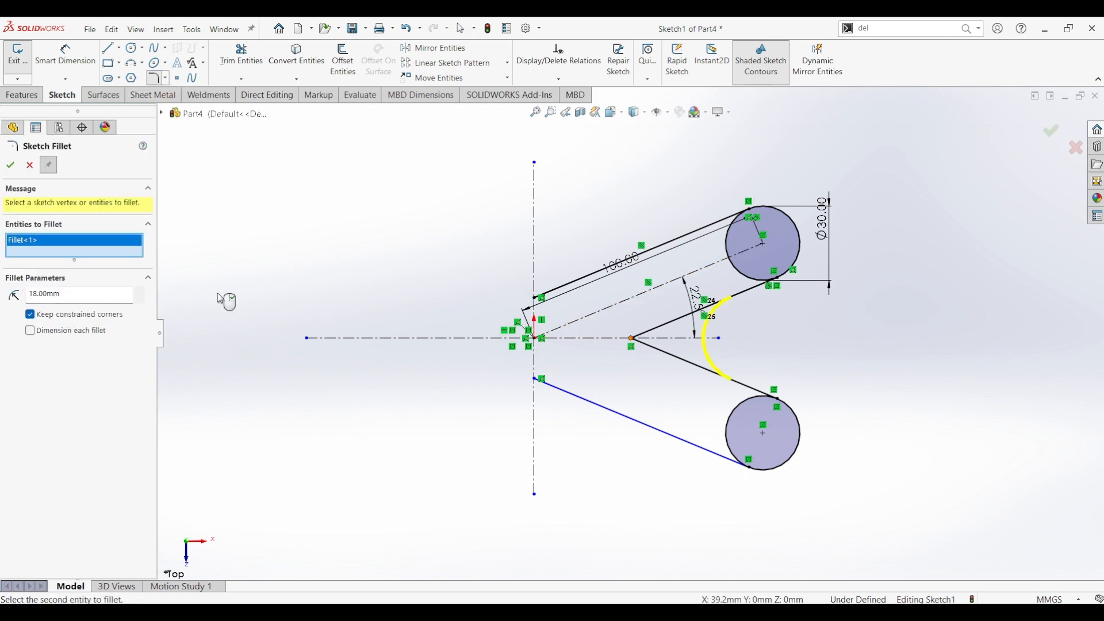
{"action": "left_click", "coordinate": [18, 167]}
{"action": "key", "text": "Escape"}
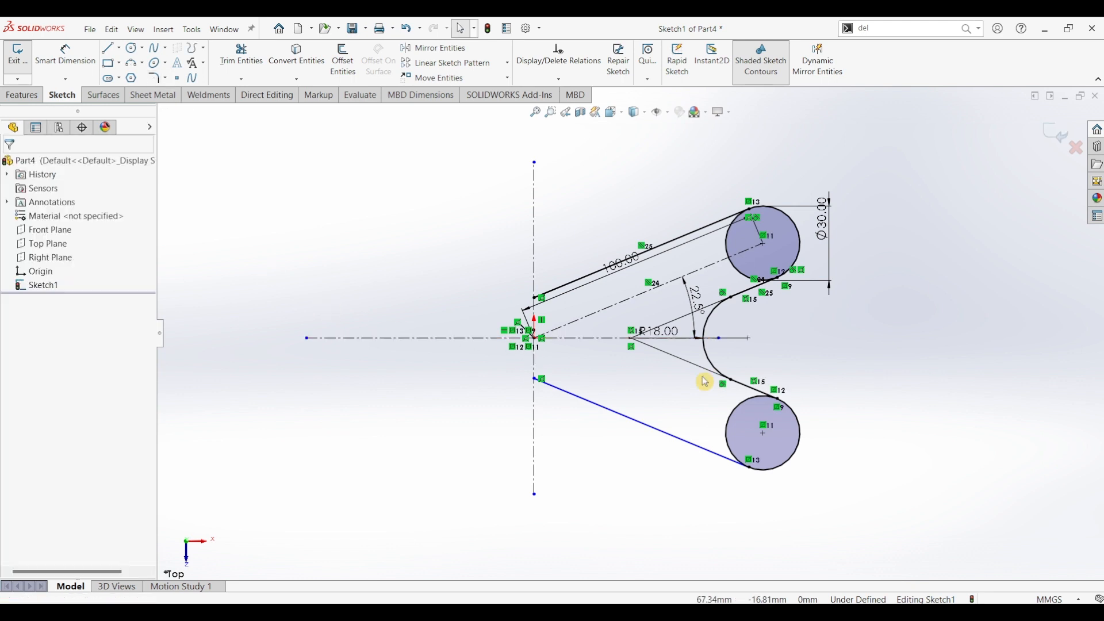
Step: Delete the short line between the fillet arc and the upper circle, and dimension the arc's centre 70 mm from the origin
{"action": "left_click", "coordinate": [755, 297]}
{"action": "key", "text": "Delete"}
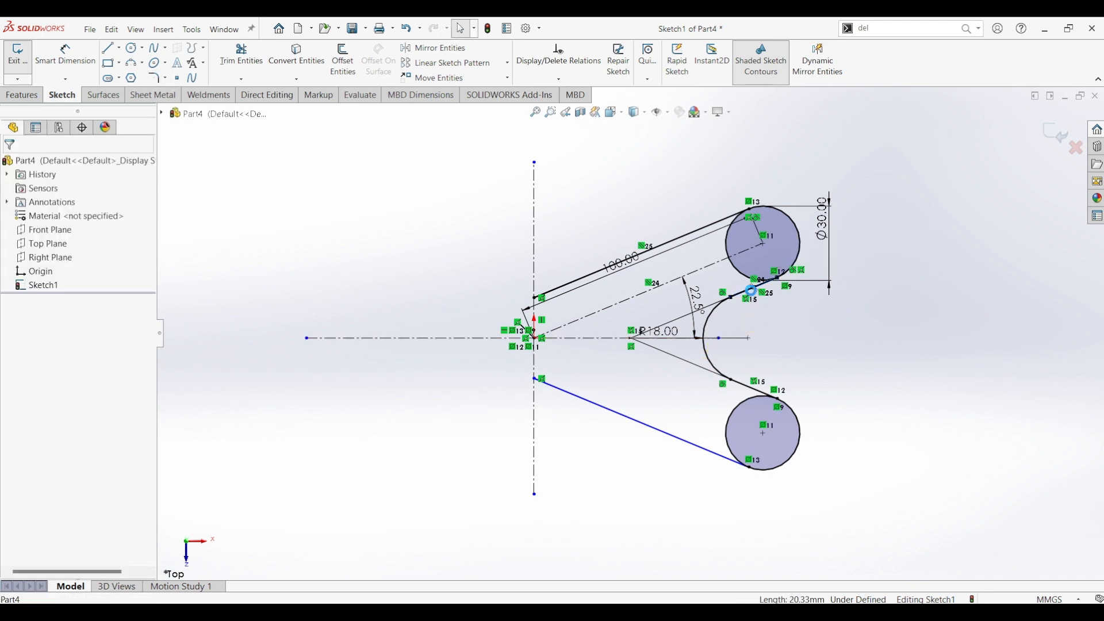
{"action": "left_click", "coordinate": [94, 54]}
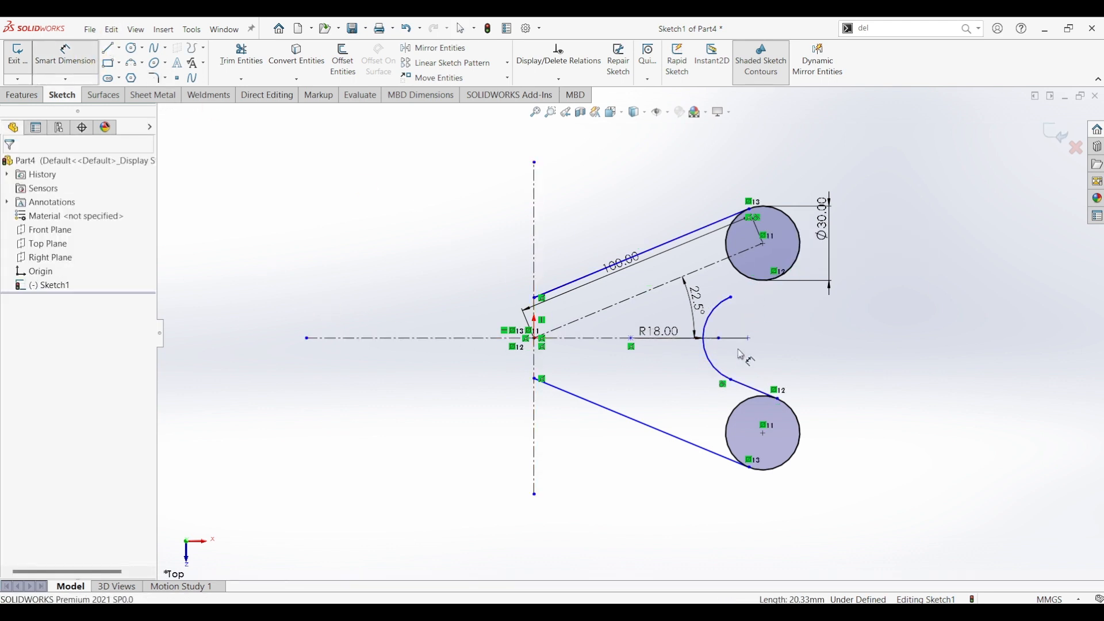
{"action": "left_click", "coordinate": [536, 339]}
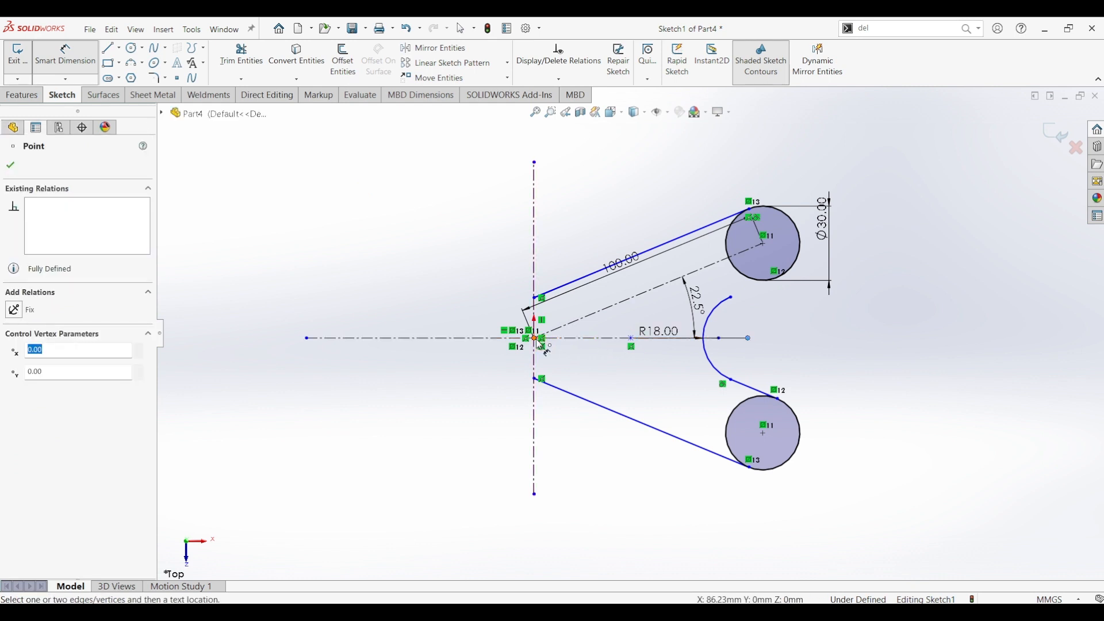
{"action": "left_click", "coordinate": [748, 338]}
{"action": "left_click", "coordinate": [660, 371]}
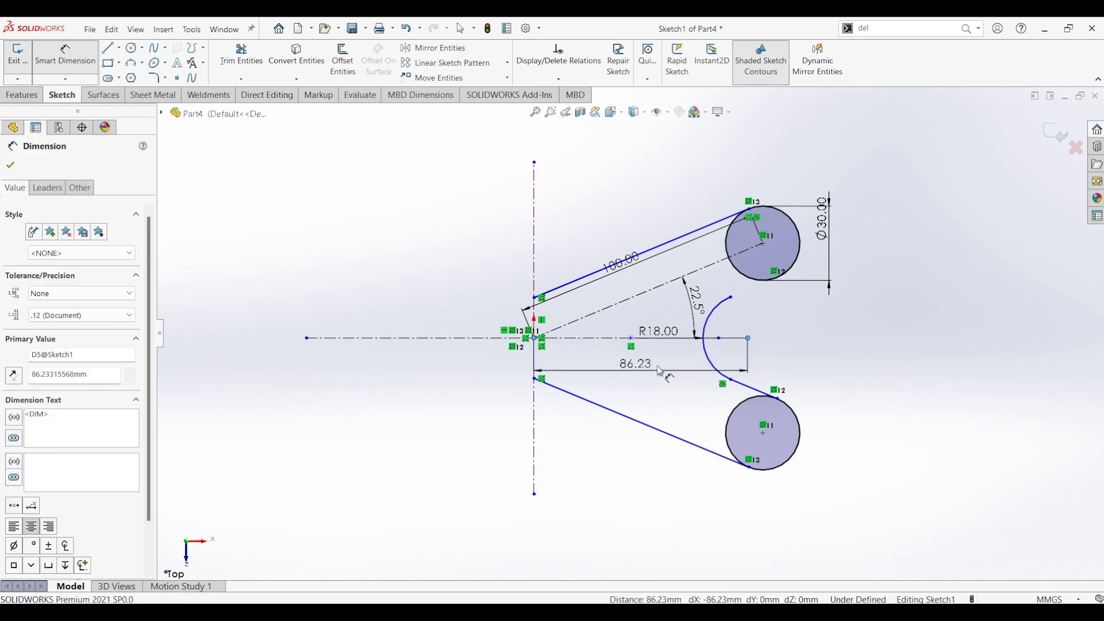
{"action": "type", "text": "70"}
{"action": "key", "text": "Return"}
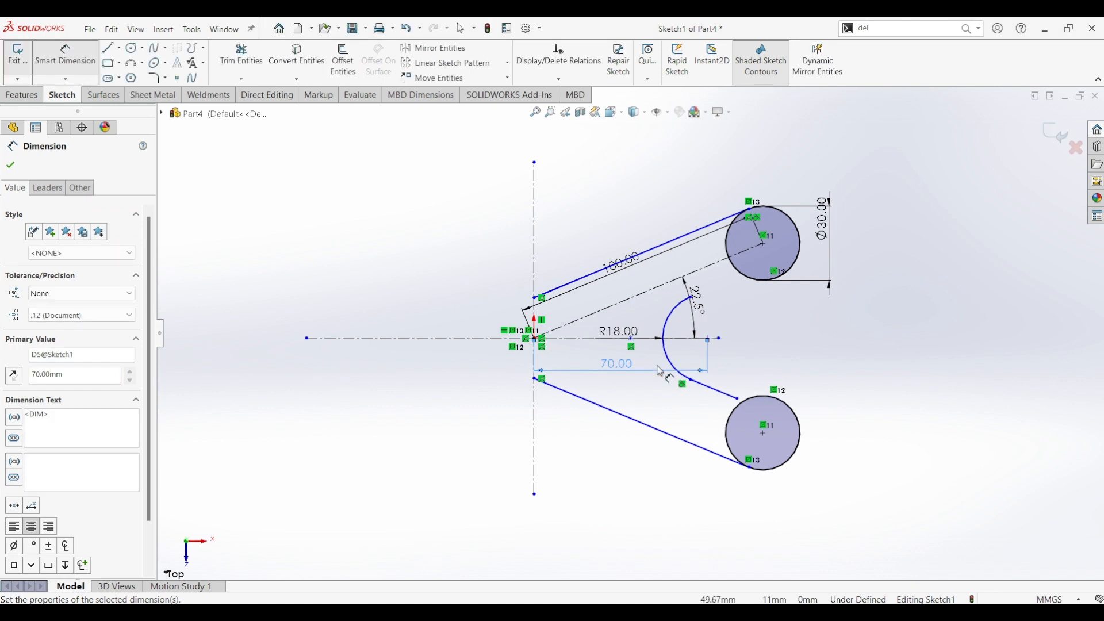
{"action": "key", "text": "Escape"}
{"action": "key", "text": "Escape"}
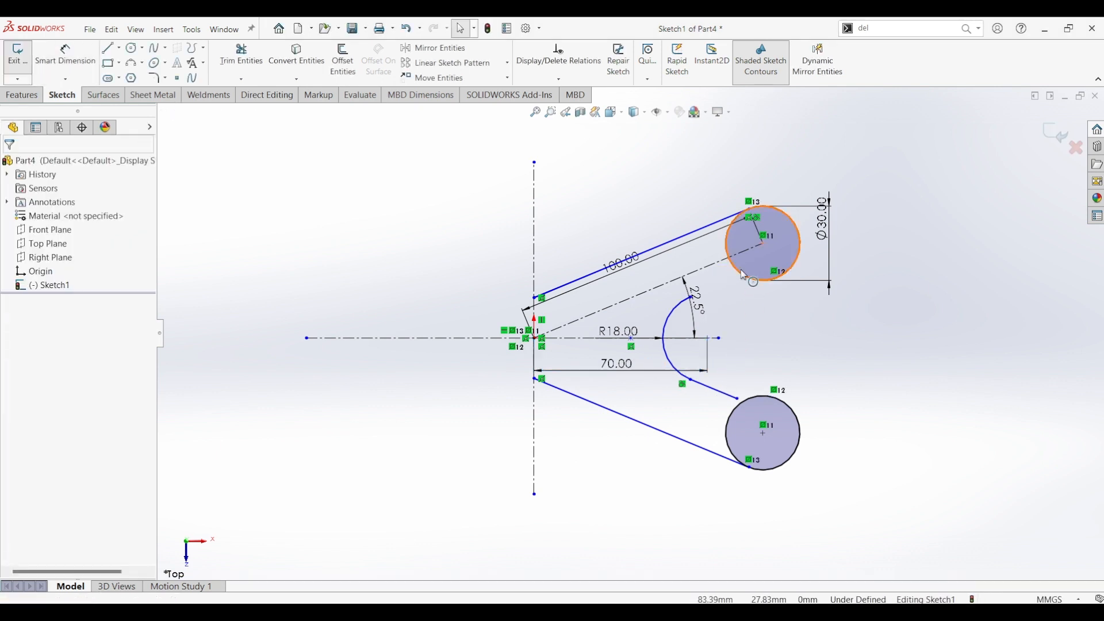
Step: Draw a line about 33 mm long from the upper end of the R18 arc, tangent to the underside of the upper circle
{"action": "left_click", "coordinate": [109, 48]}
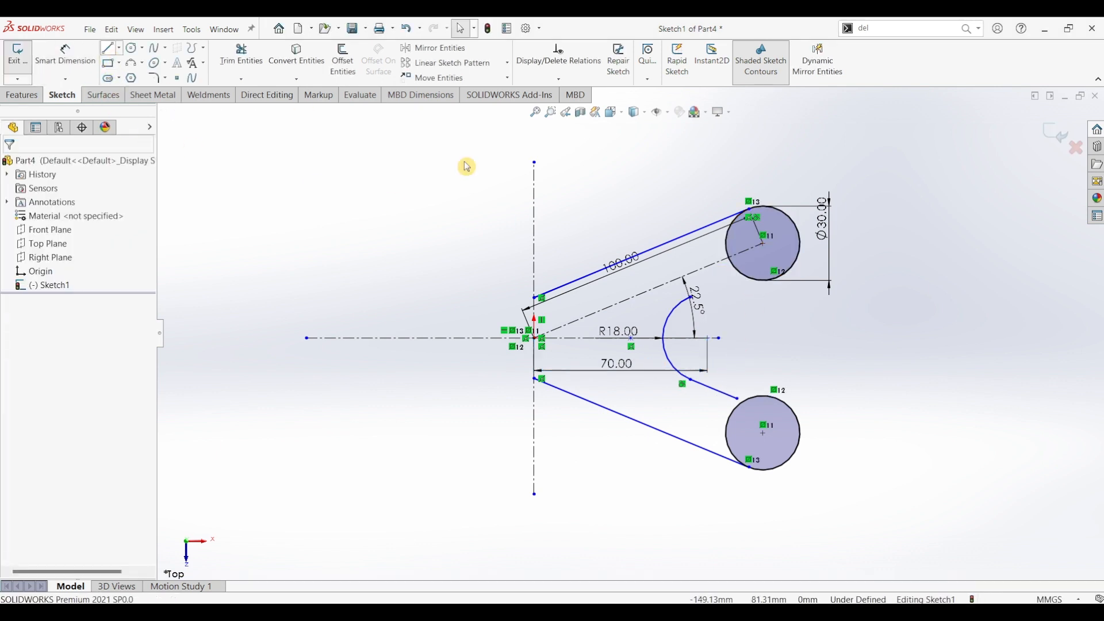
{"action": "left_click", "coordinate": [694, 297]}
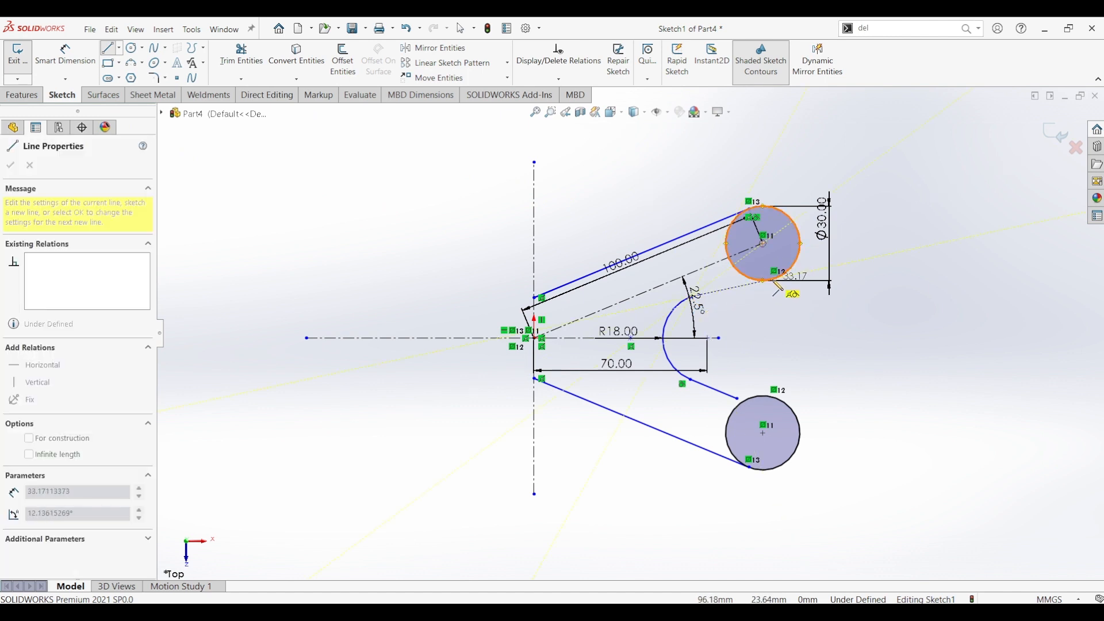
{"action": "left_click", "coordinate": [771, 281]}
{"action": "key", "text": "Escape"}
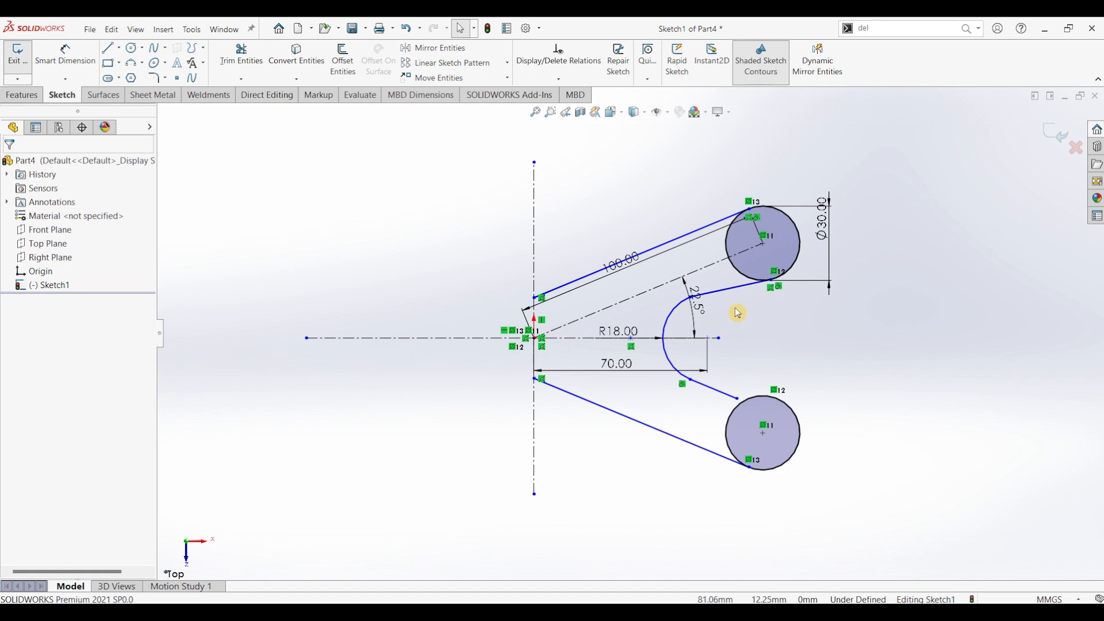
Step: Add a parallel relation between the new short line and the outer line of the upper arm
{"action": "left_click", "coordinate": [735, 293]}
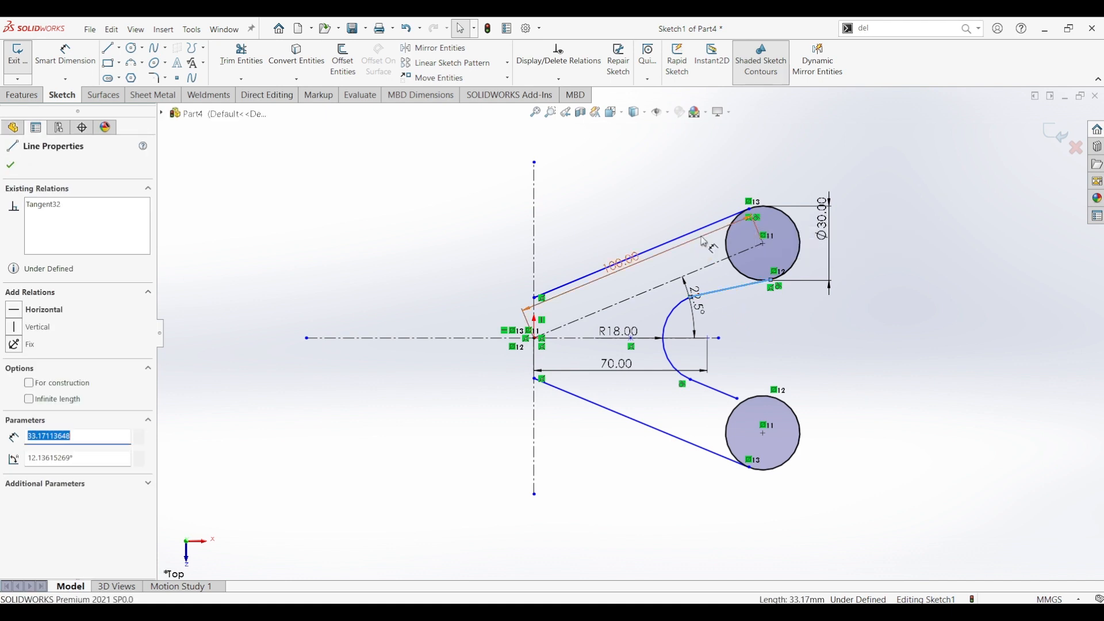
{"action": "left_click", "coordinate": [734, 214], "text": "ctrl"}
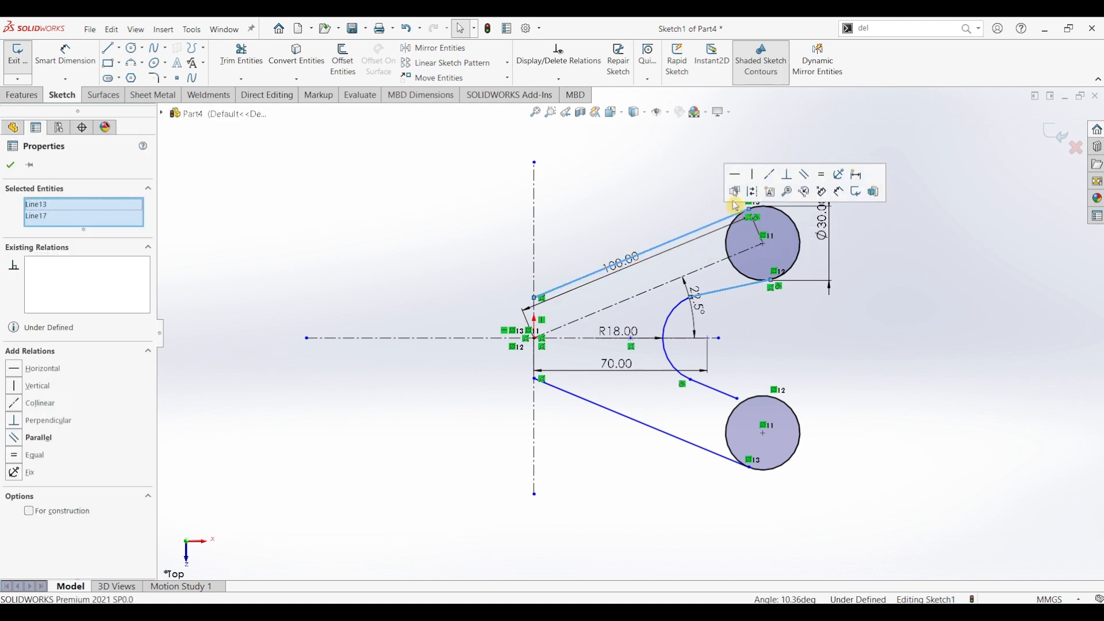
{"action": "left_click", "coordinate": [804, 174]}
{"action": "left_click", "coordinate": [894, 370]}
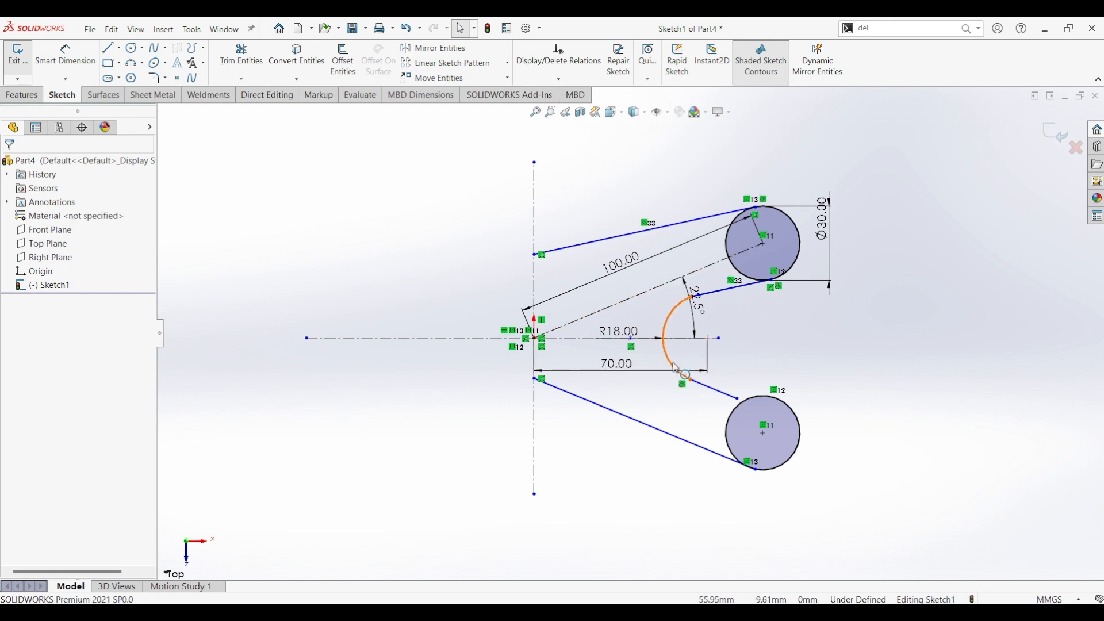
Step: Delete the lower arm's inner line, circle and outer line
{"action": "left_click", "coordinate": [707, 391]}
{"action": "key", "text": "Delete"}
{"action": "left_click", "coordinate": [738, 454]}
{"action": "key", "text": "Delete"}
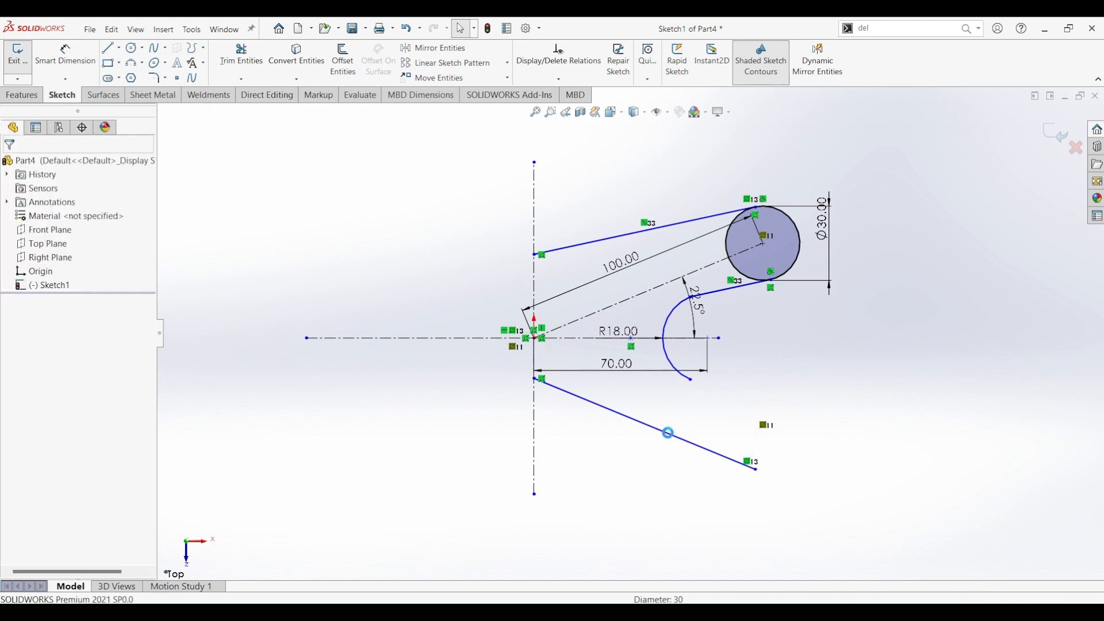
{"action": "left_click", "coordinate": [668, 432]}
{"action": "key", "text": "Delete"}
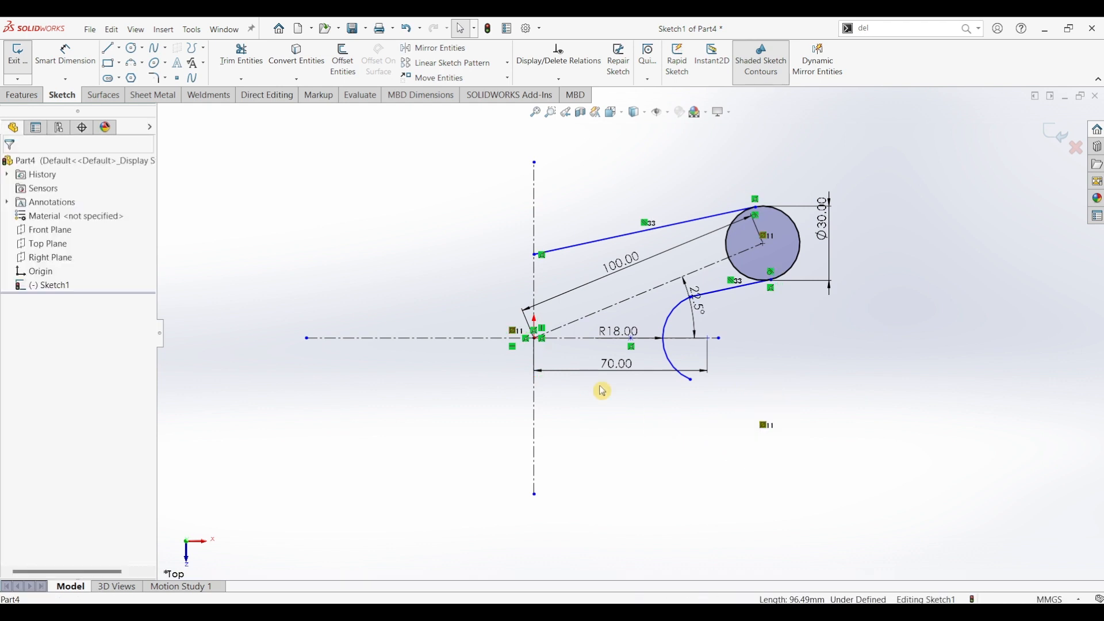
Step: Mirror the upper arm's outer line, circle, inner line and the R18 arc about the horizontal centerline
{"action": "left_click", "coordinate": [433, 48]}
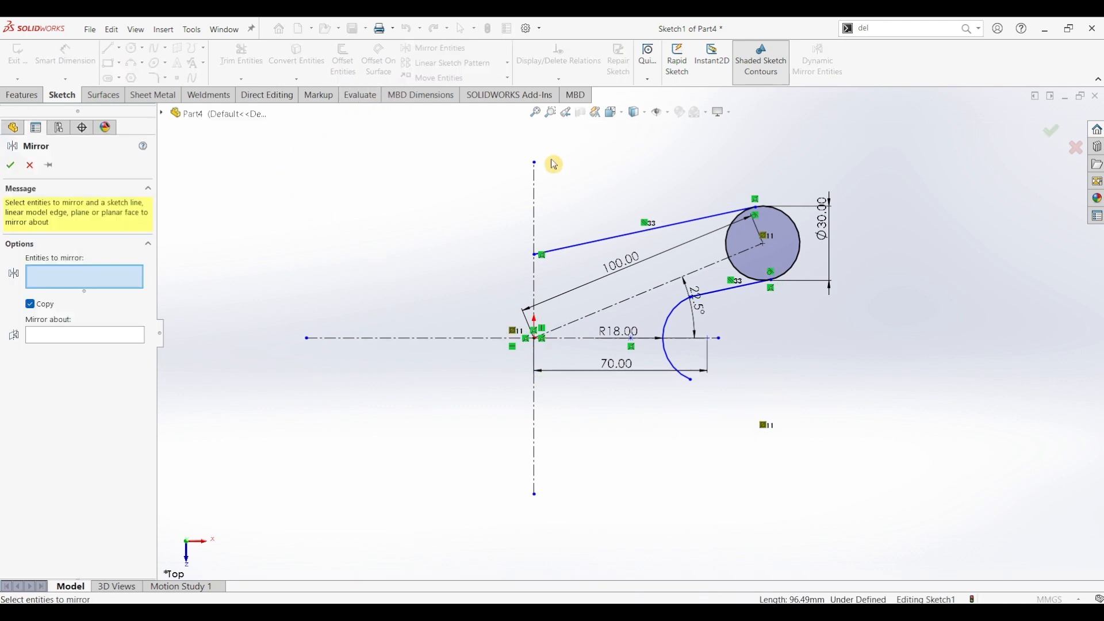
{"action": "left_click", "coordinate": [609, 235]}
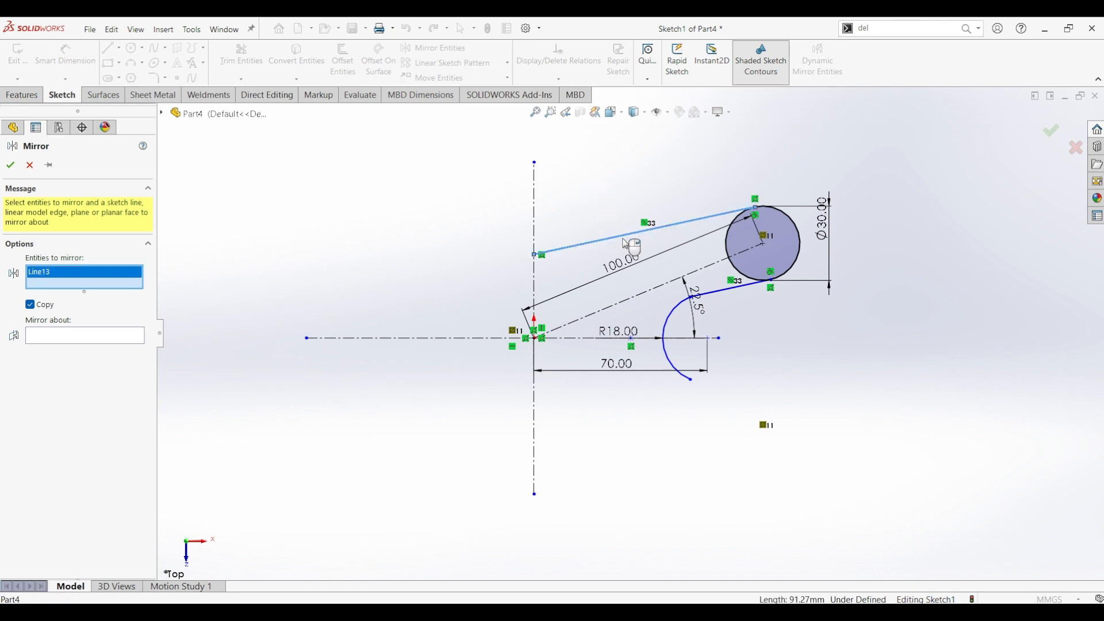
{"action": "left_click", "coordinate": [720, 291]}
{"action": "left_click", "coordinate": [671, 325]}
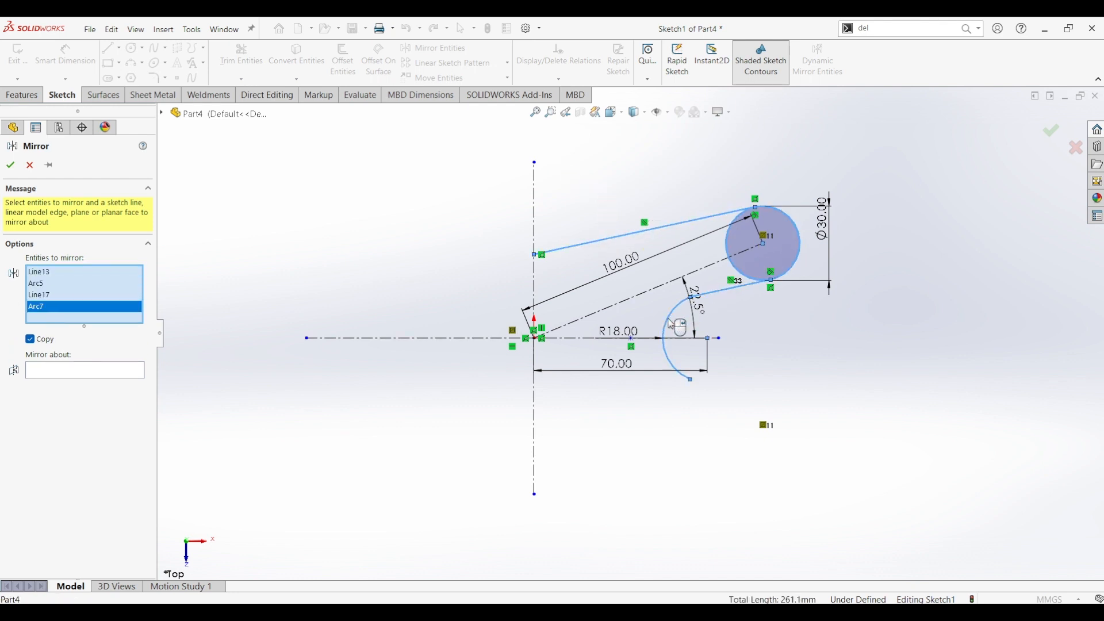
{"action": "left_click", "coordinate": [85, 372]}
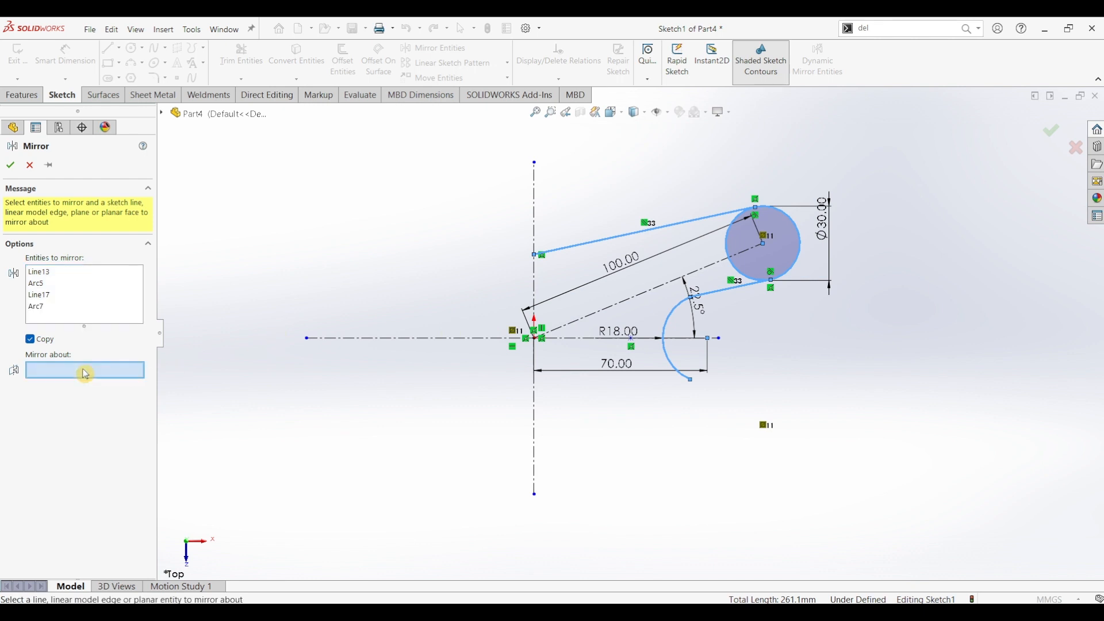
{"action": "left_click", "coordinate": [585, 340]}
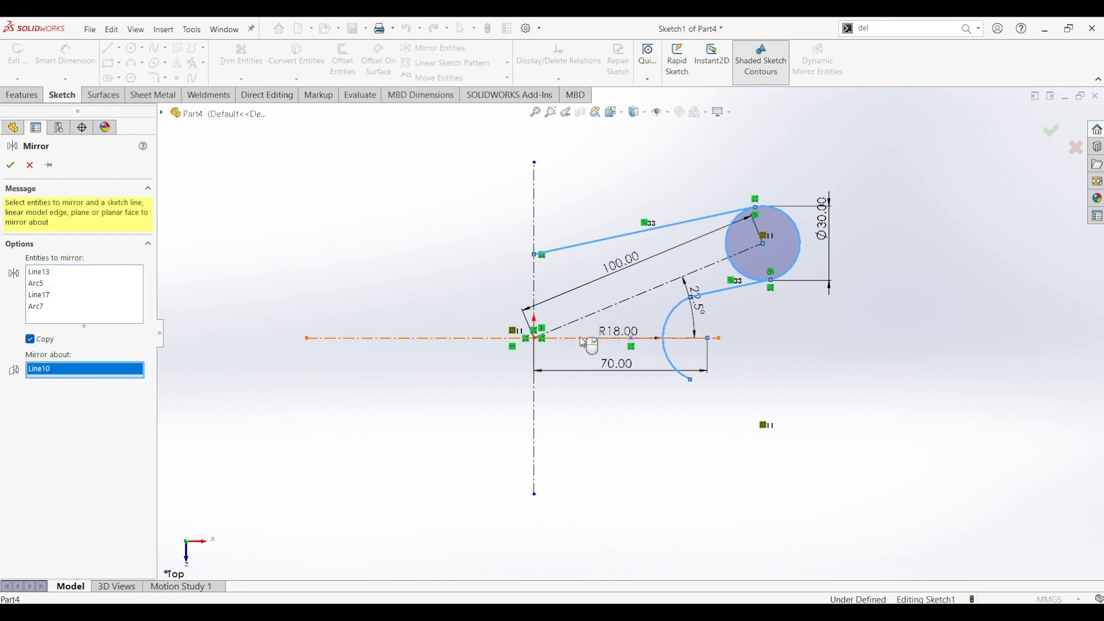
{"action": "left_click", "coordinate": [10, 168]}
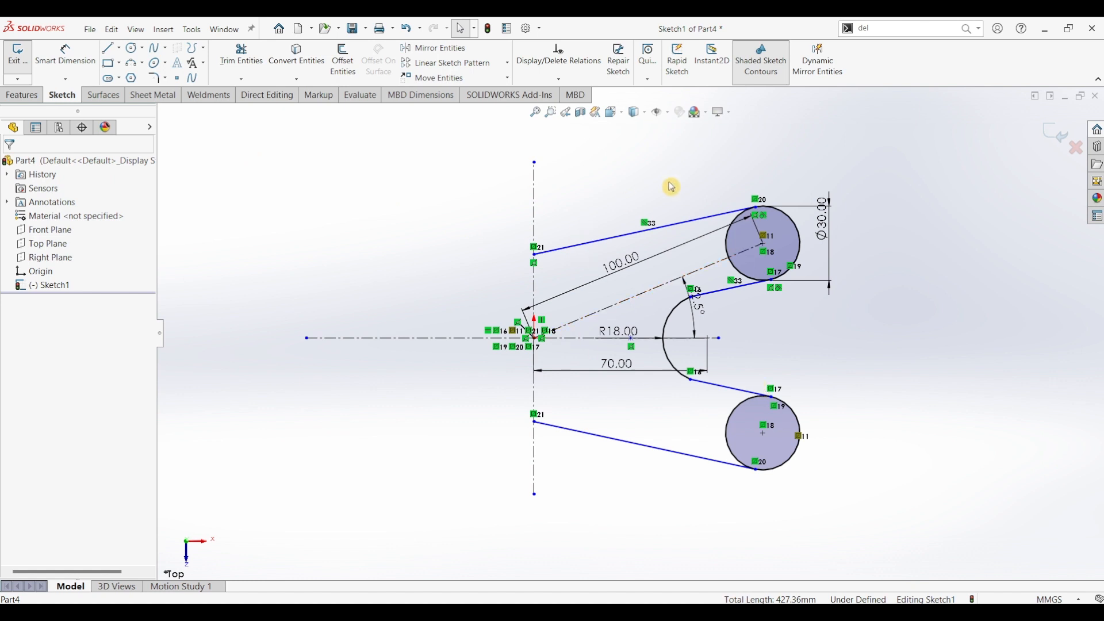
Step: Trim away the inner portions of the upper and lower circles, leaving only the rounded arm ends
{"action": "left_click", "coordinate": [241, 58]}
{"action": "mouse_move", "coordinate": [729, 248]}
{"action": "left_mouse_down"}
{"action": "mouse_move", "coordinate": [727, 412]}
{"action": "mouse_move", "coordinate": [739, 419]}
{"action": "left_mouse_up"}
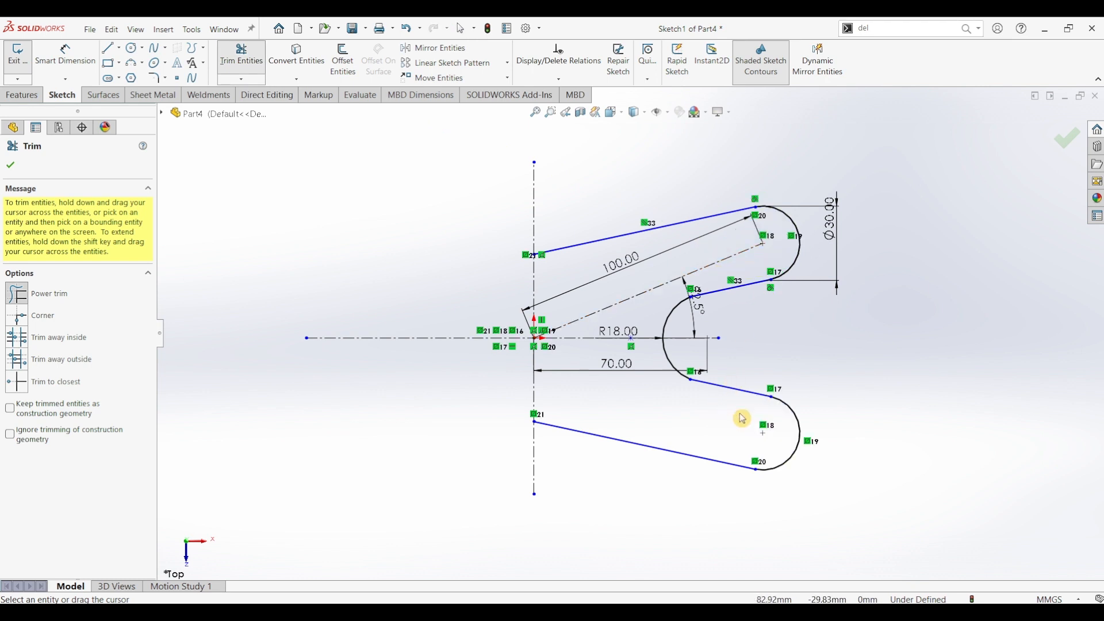
Step: Add a tangent relation at the point where the R18 arc meets the lower arm's inner line
{"action": "left_click", "coordinate": [12, 167]}
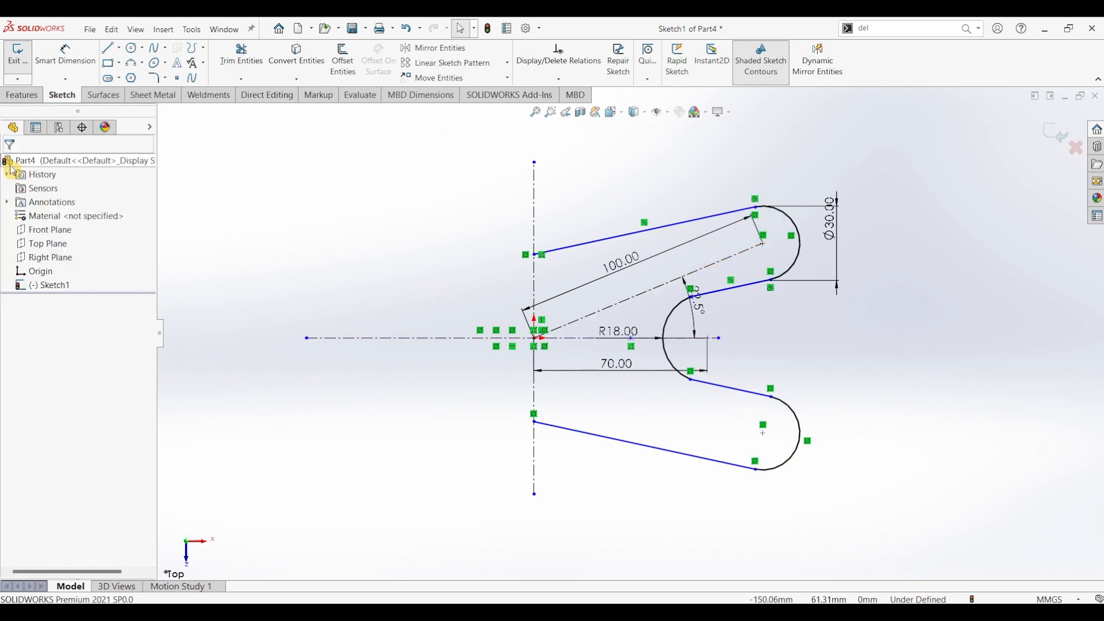
{"action": "left_click", "coordinate": [691, 380]}
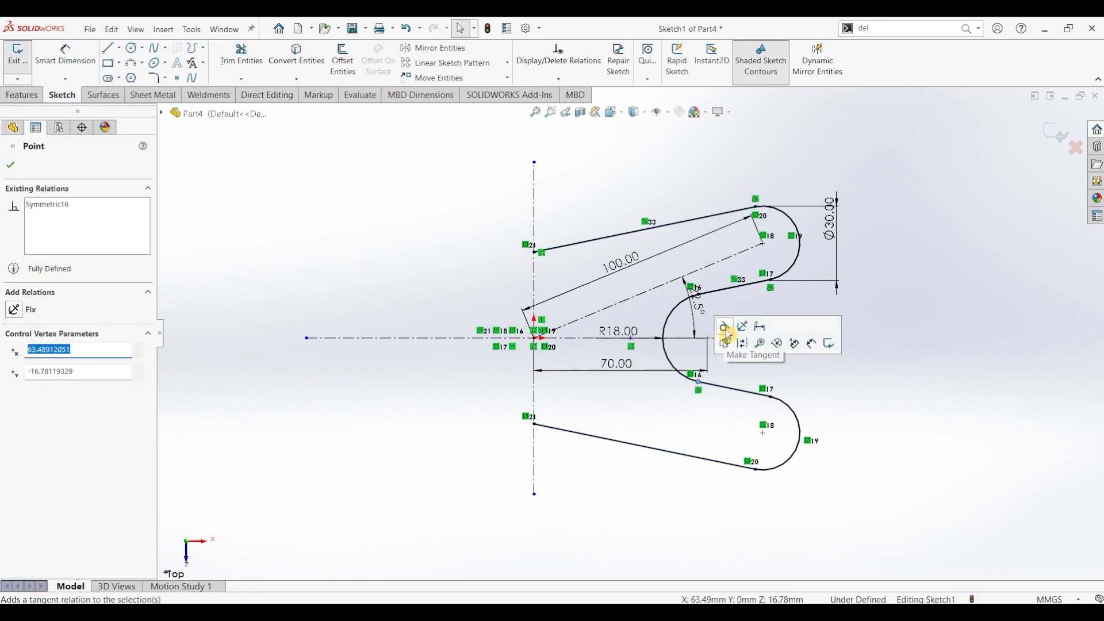
{"action": "left_click", "coordinate": [850, 475]}
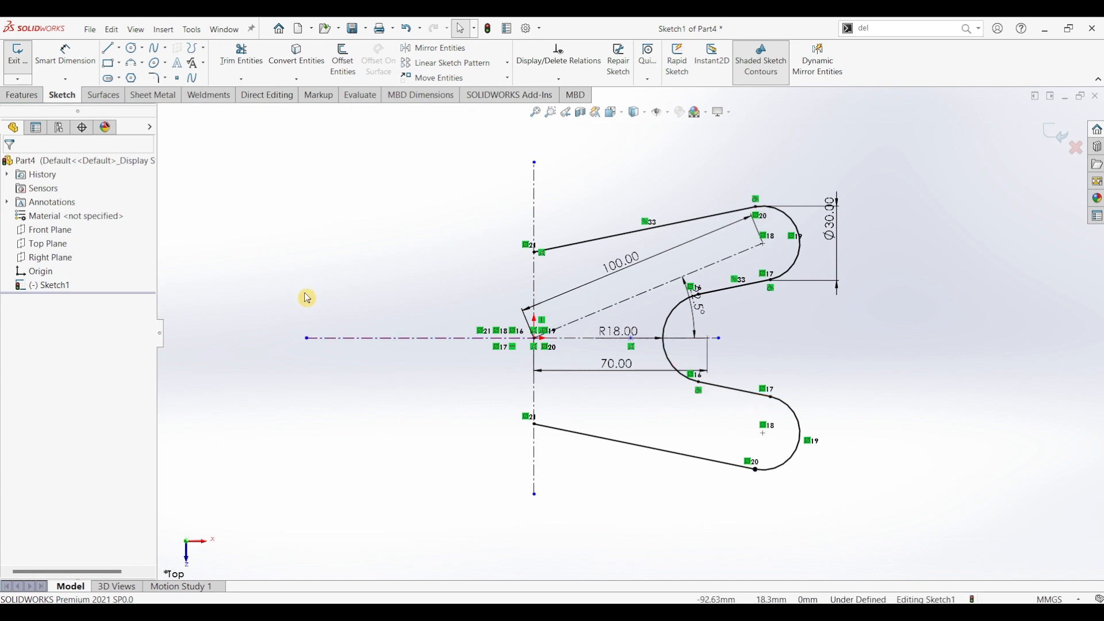
Step: Mirror both arms' lines and end arcs together with the R18 arc about the vertical centerline to close the X-shaped profile
{"action": "left_click", "coordinate": [440, 50]}
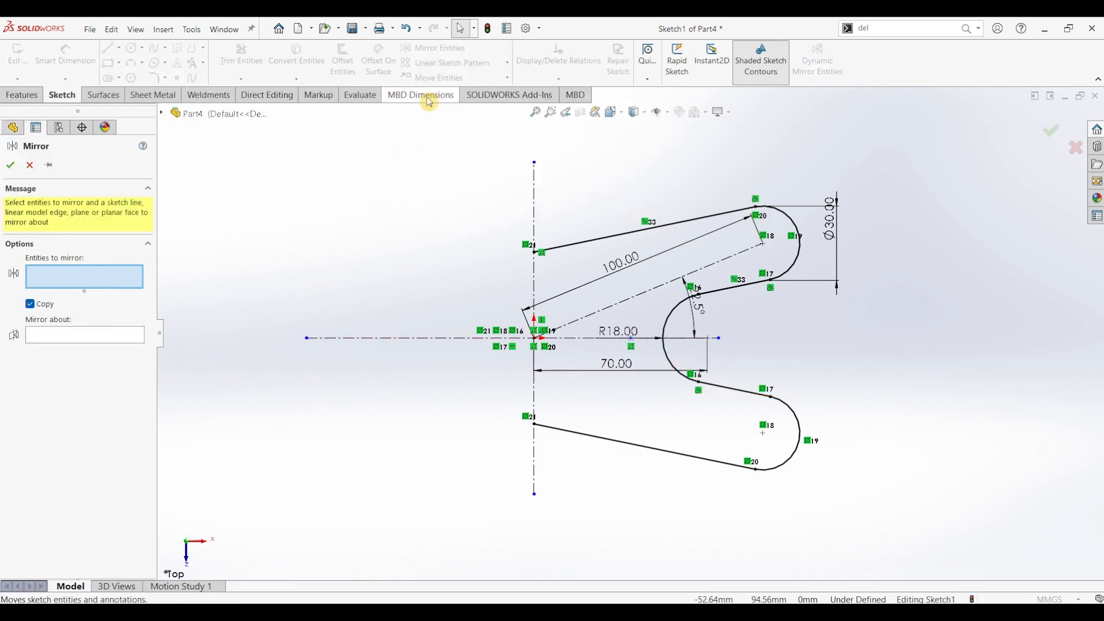
{"action": "left_click", "coordinate": [610, 242]}
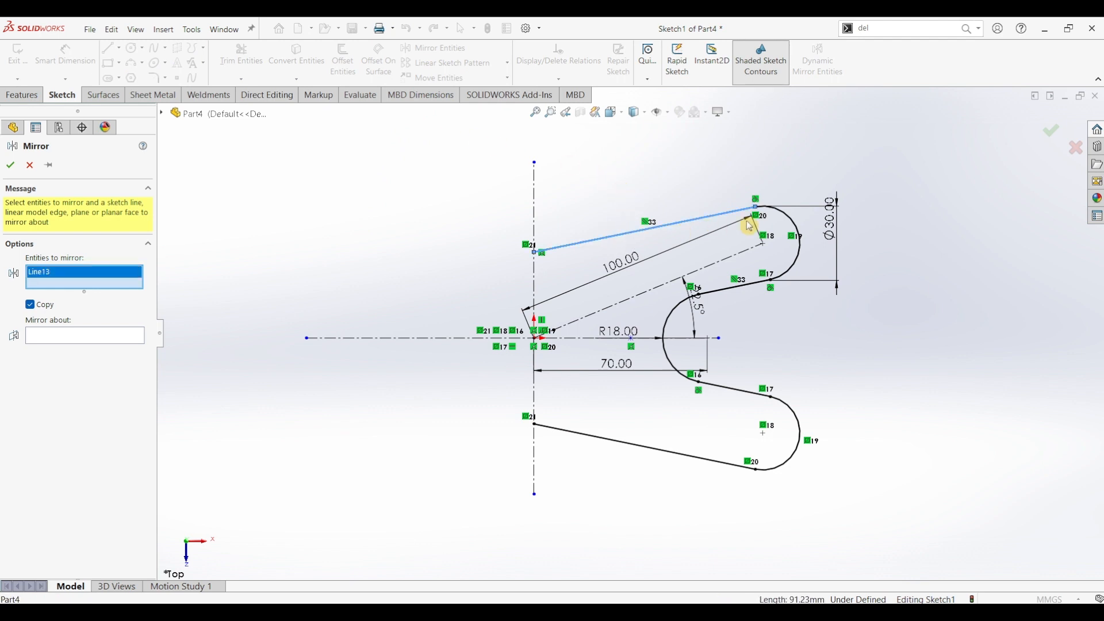
{"action": "left_click", "coordinate": [798, 226]}
{"action": "left_click", "coordinate": [725, 296]}
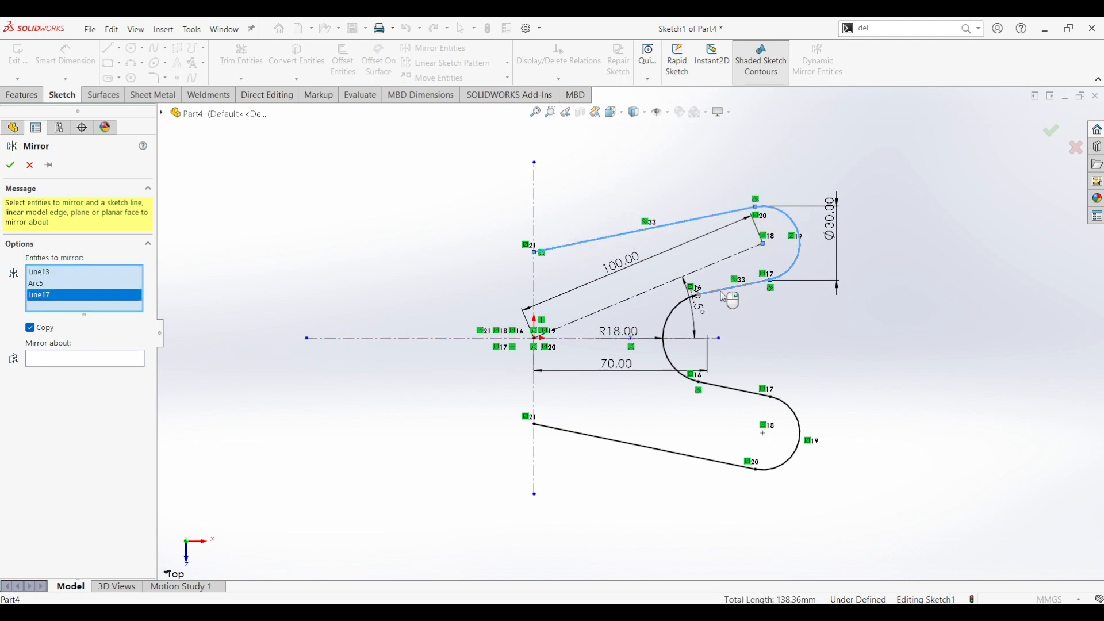
{"action": "left_click", "coordinate": [676, 327]}
{"action": "left_click", "coordinate": [727, 396]}
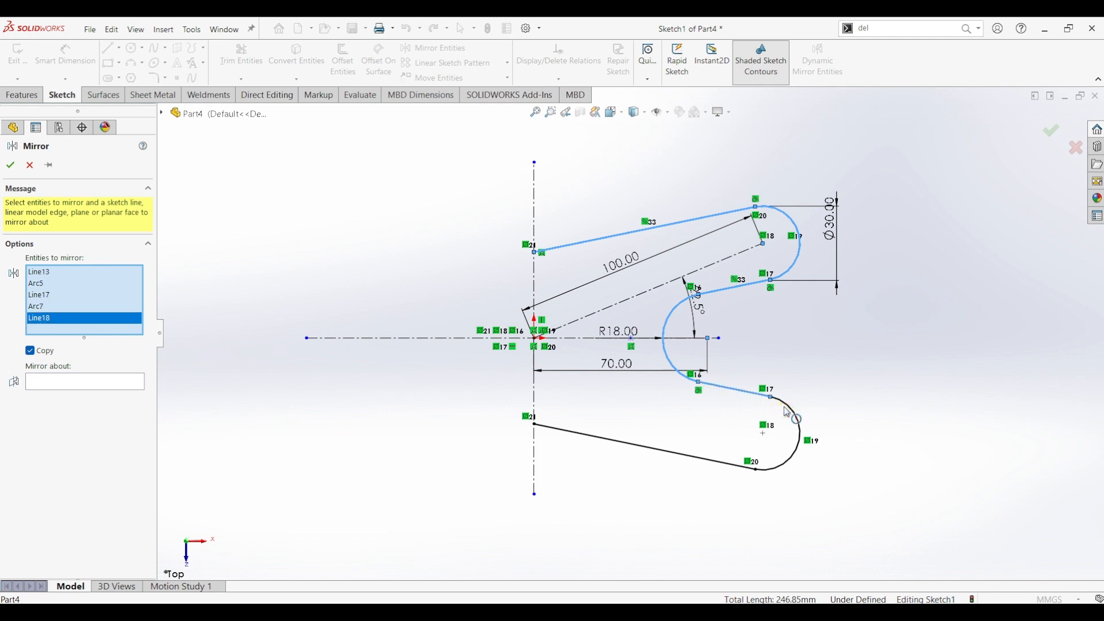
{"action": "left_click", "coordinate": [796, 416]}
{"action": "left_click", "coordinate": [626, 451]}
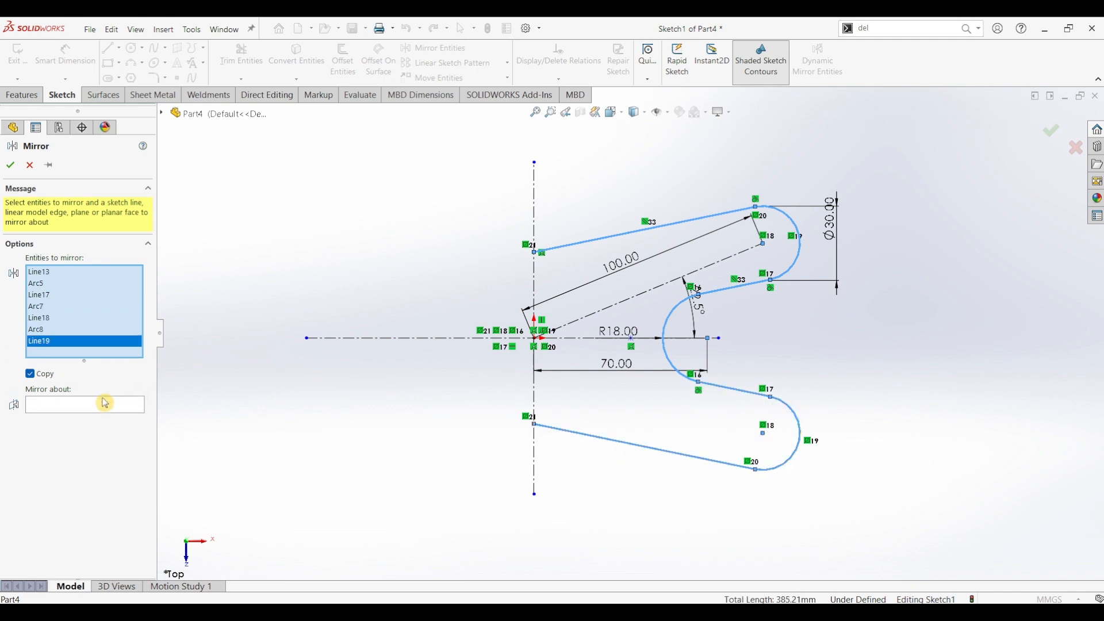
{"action": "left_click", "coordinate": [184, 357]}
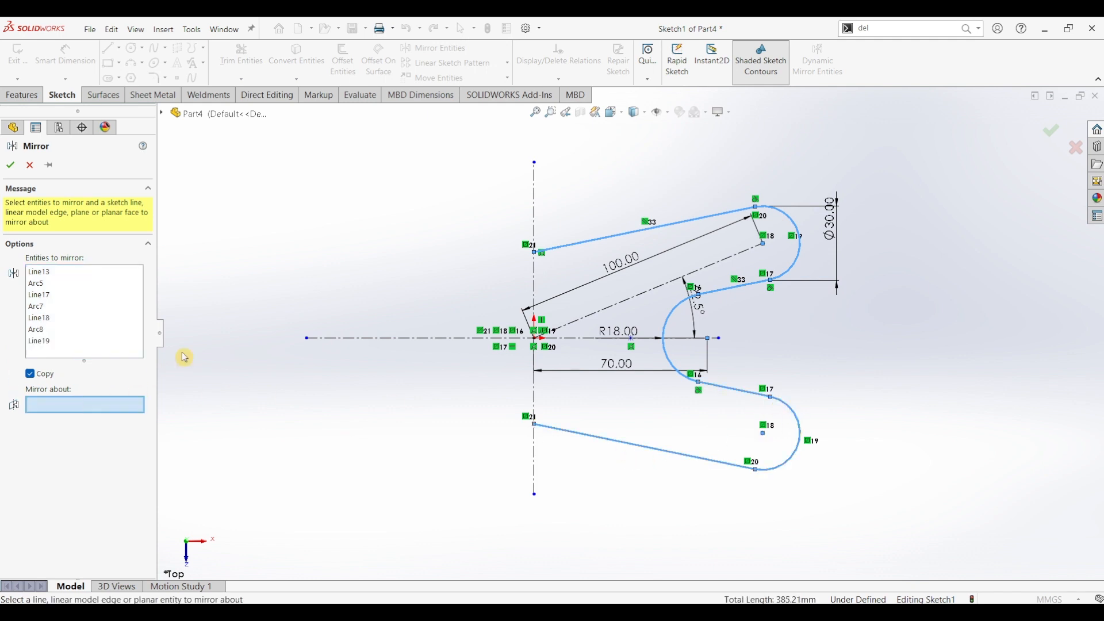
{"action": "left_click", "coordinate": [534, 196]}
{"action": "key", "text": "Return"}
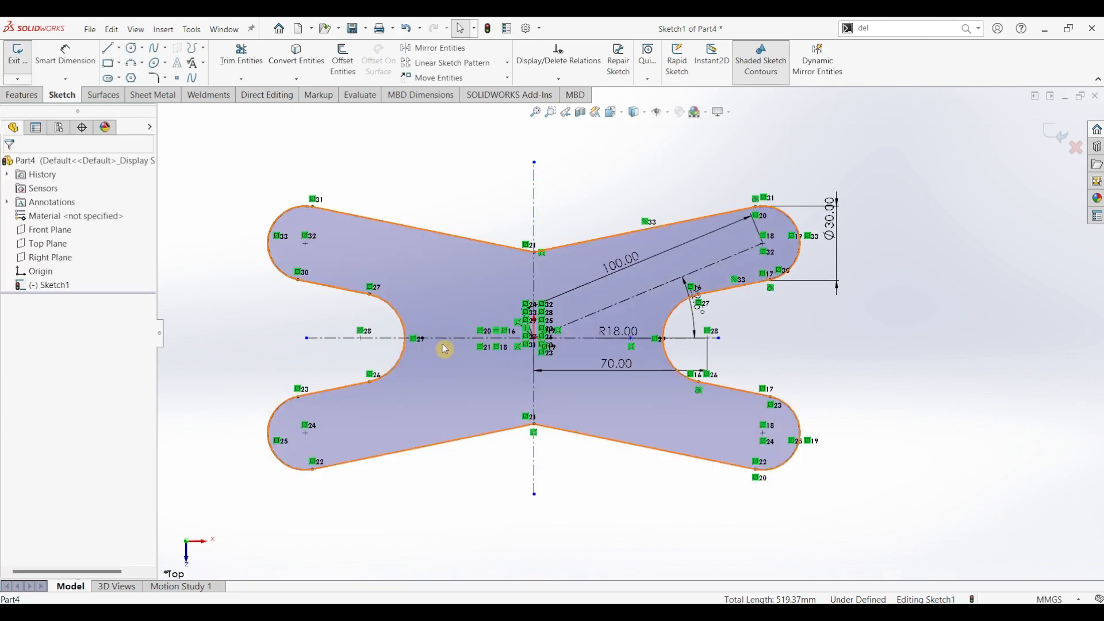
Step: Extrude the X-shaped profile as a blind boss with a depth of 62.5 mm
{"action": "left_click", "coordinate": [28, 97]}
{"action": "left_click", "coordinate": [23, 60]}
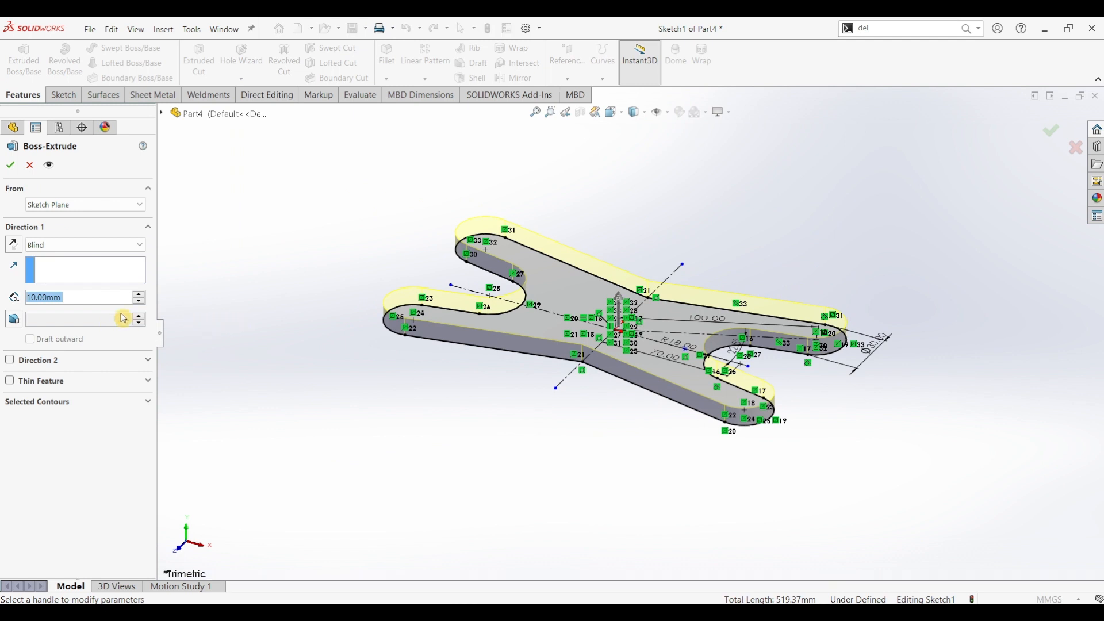
{"action": "type", "text": "62.5"}
{"action": "key", "text": "Return"}
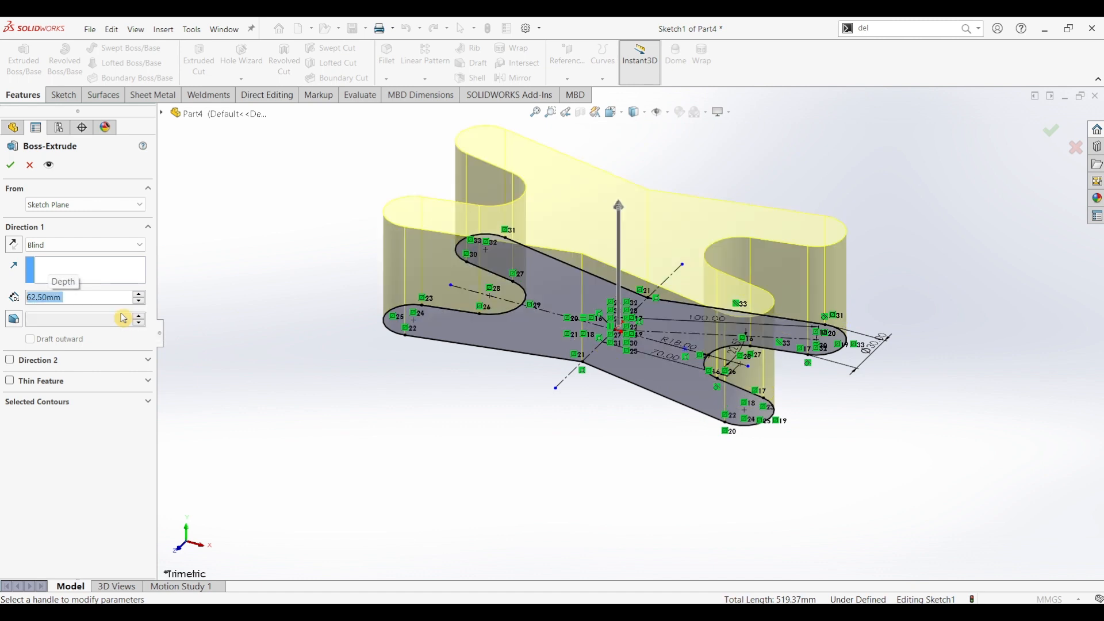
{"action": "left_click", "coordinate": [10, 165]}
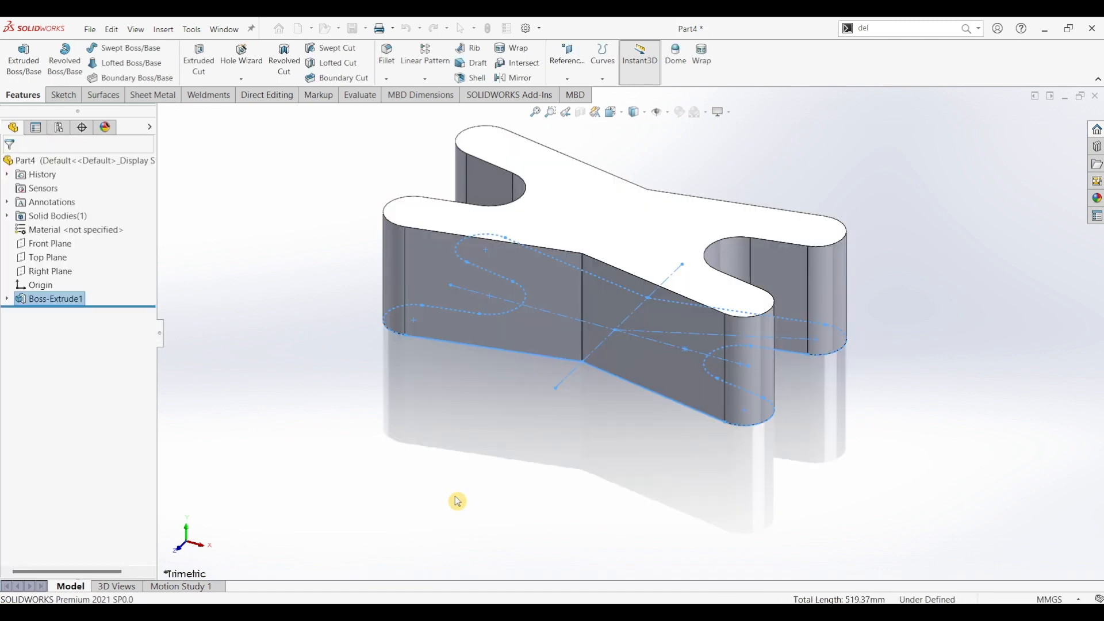
{"action": "left_click", "coordinate": [536, 463]}
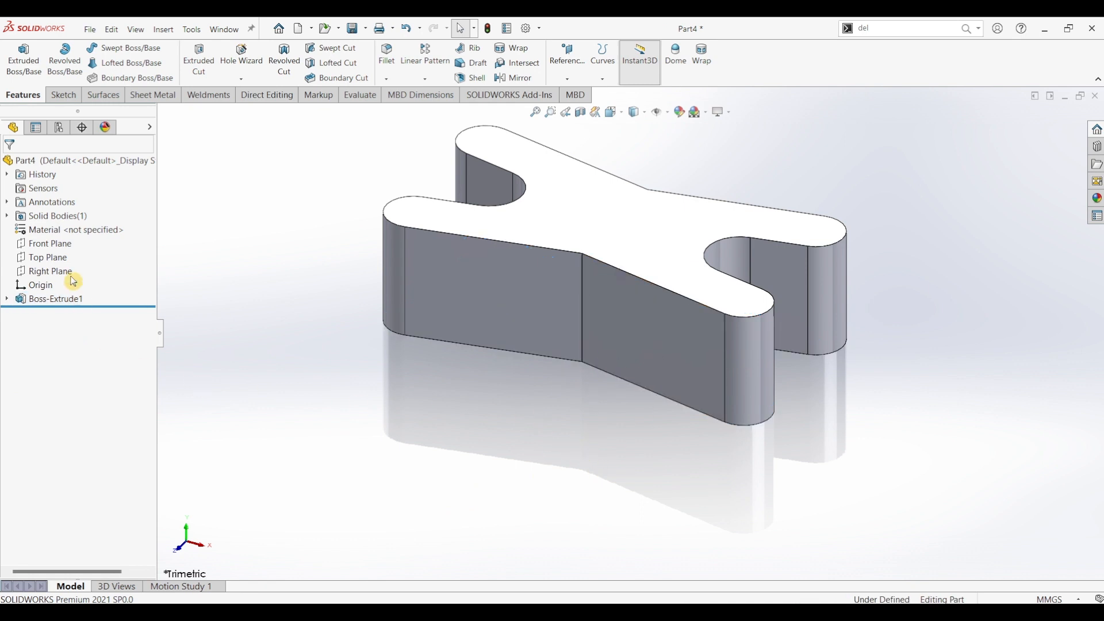
Step: On the Front Plane, sketch a closed corner profile from the body's top midpoint, with a vertical line, tangent arc about R36 and lines along the right end
{"action": "left_click", "coordinate": [42, 246]}
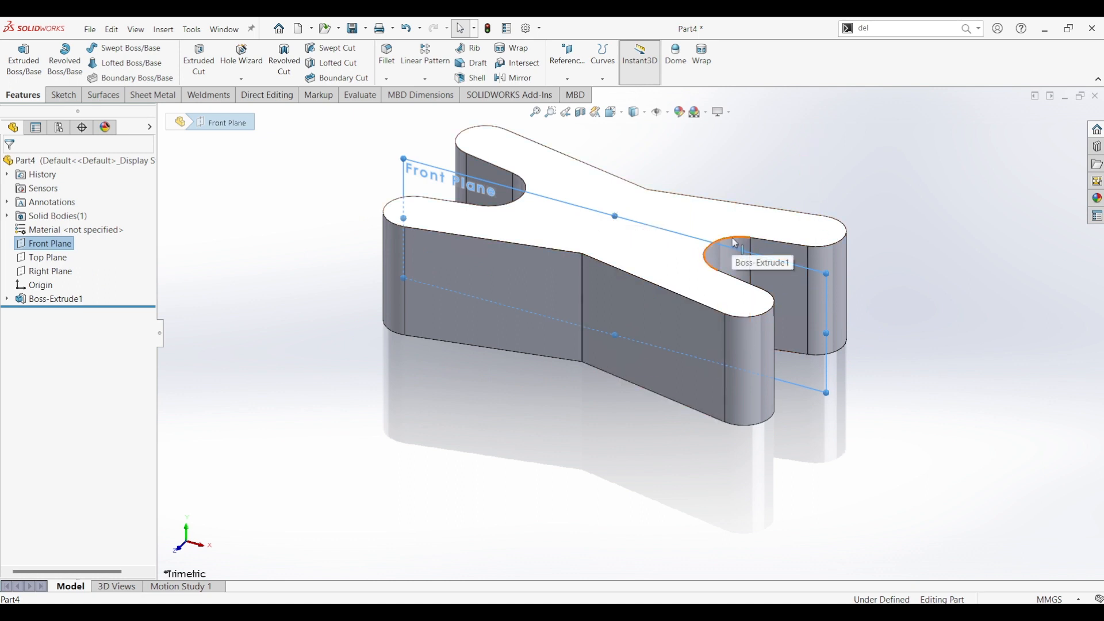
{"action": "left_click", "coordinate": [63, 95]}
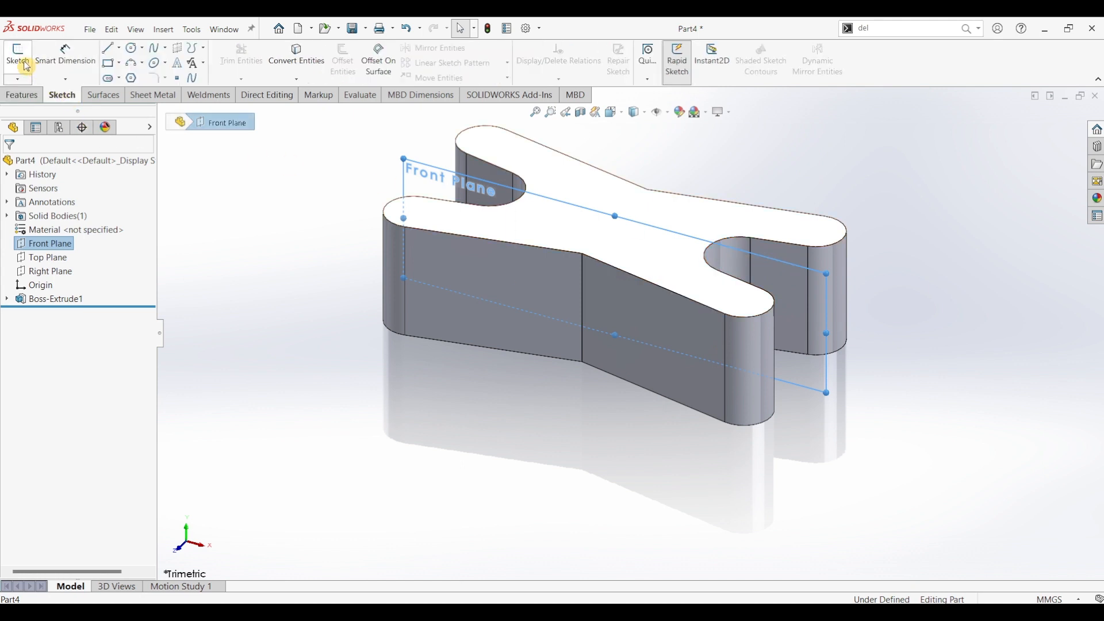
{"action": "left_click", "coordinate": [26, 66]}
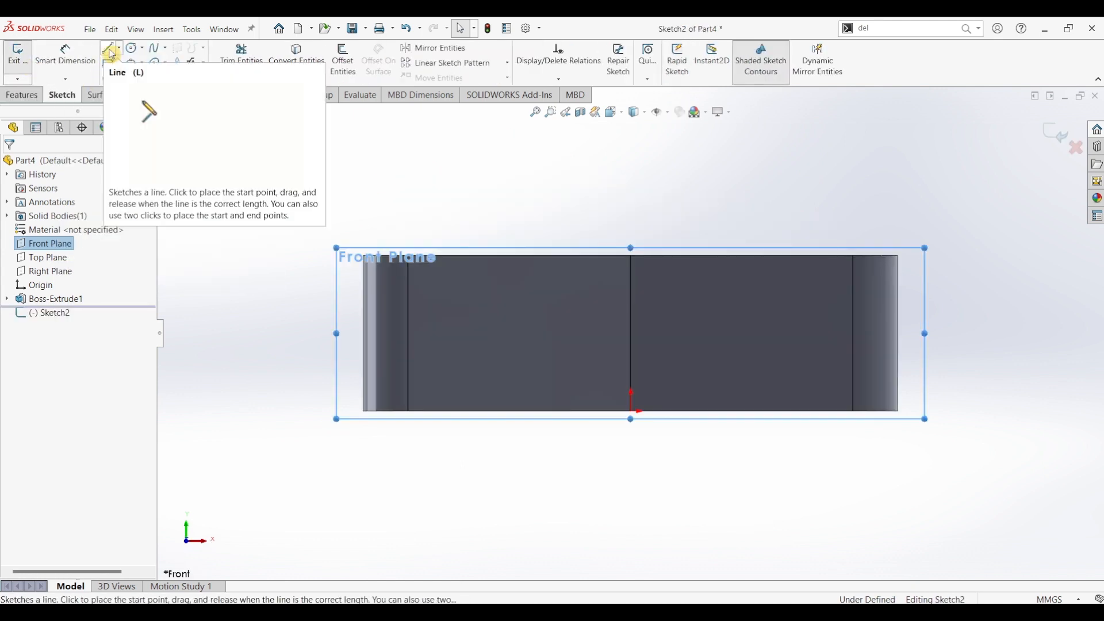
{"action": "left_click", "coordinate": [110, 50]}
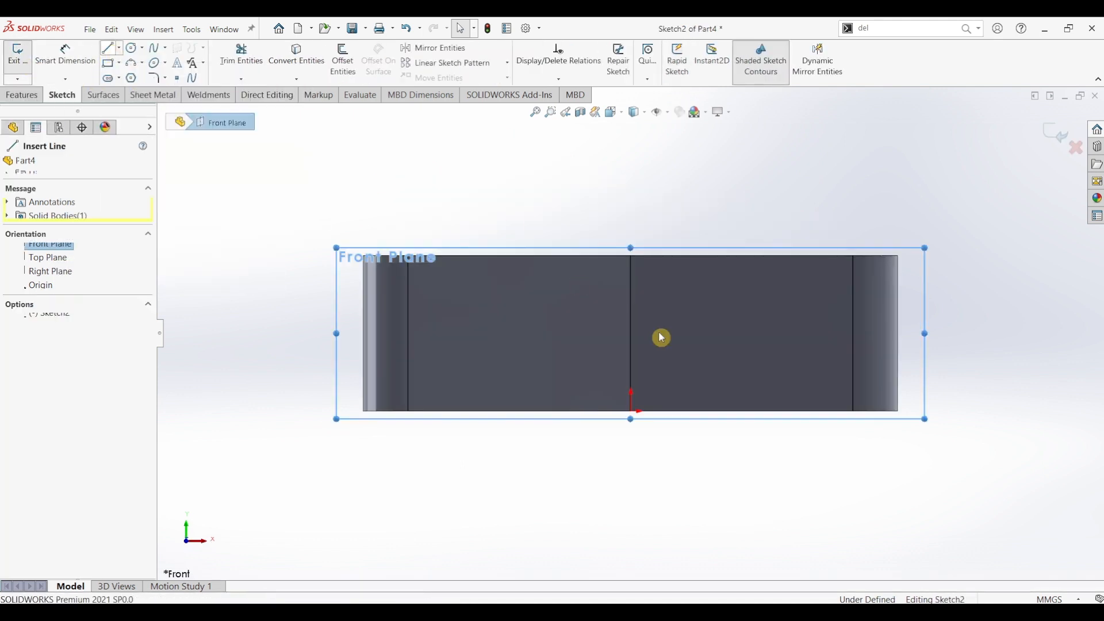
{"action": "left_click", "coordinate": [630, 256]}
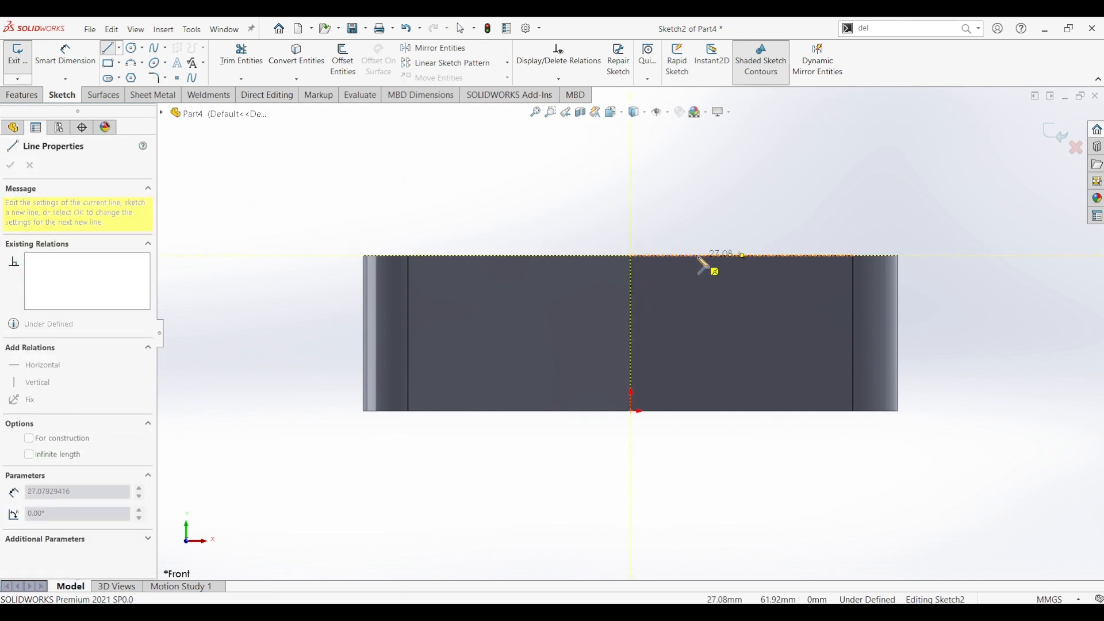
{"action": "left_click", "coordinate": [698, 255]}
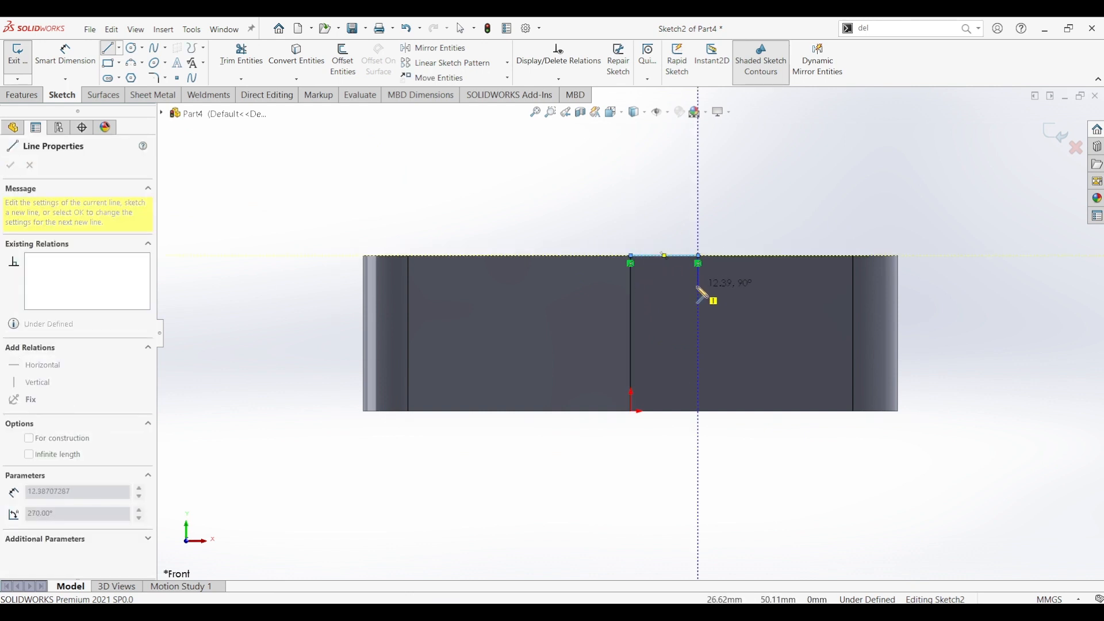
{"action": "left_click", "coordinate": [698, 287]}
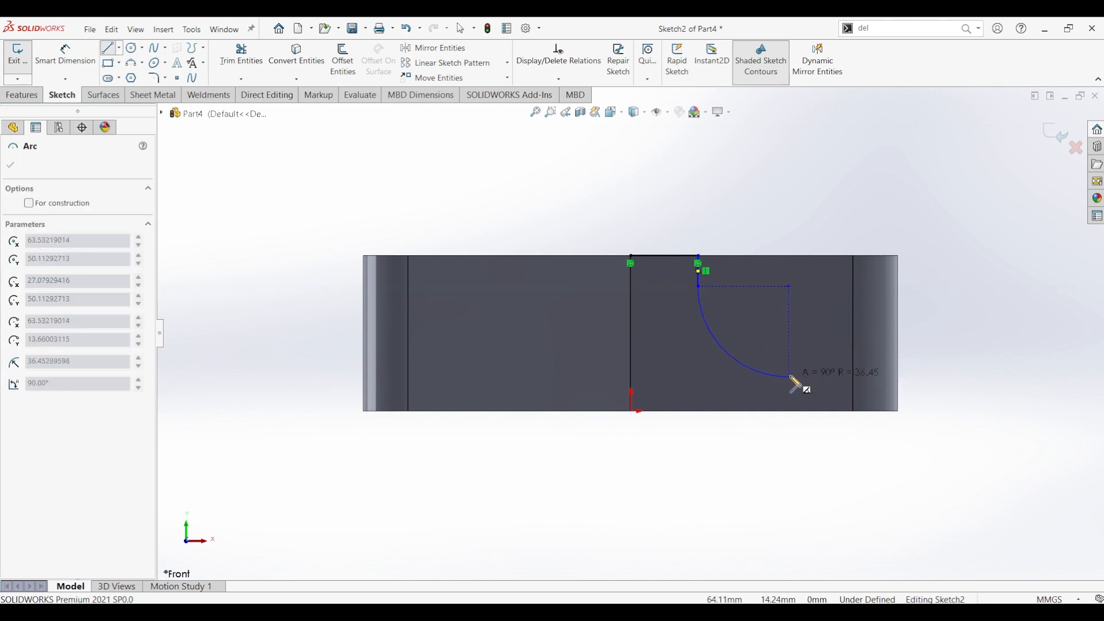
{"action": "left_click", "coordinate": [790, 378]}
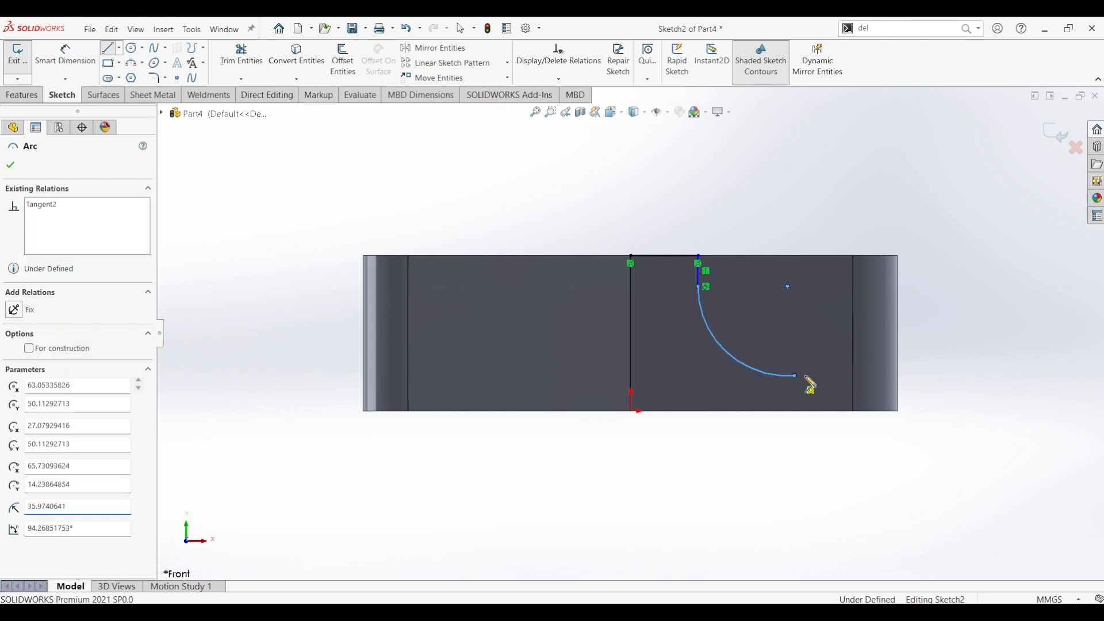
{"action": "left_click", "coordinate": [898, 376]}
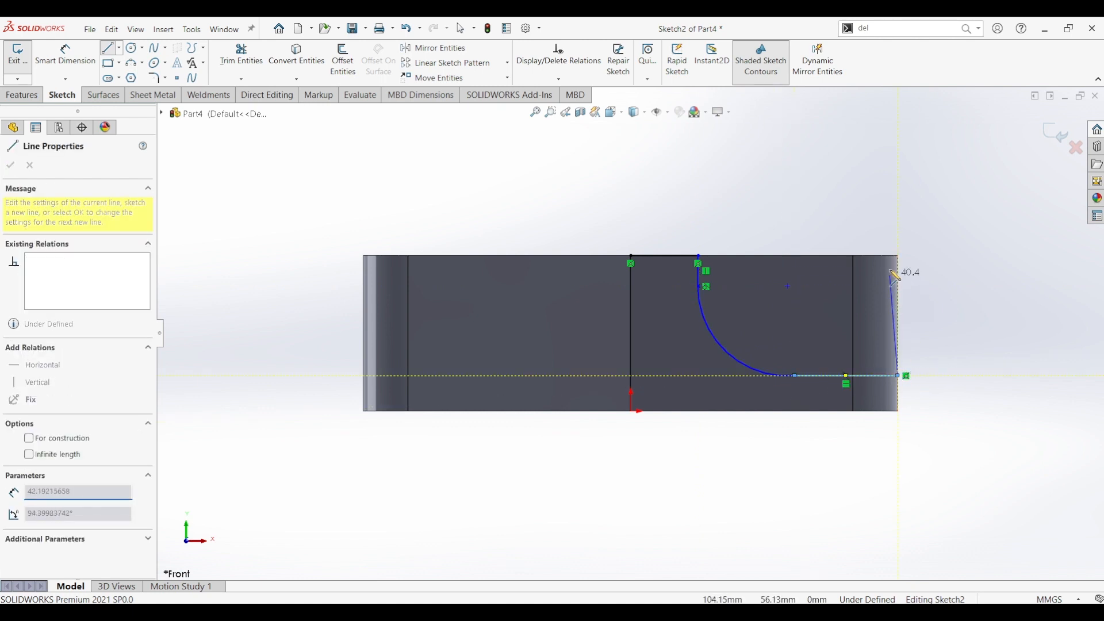
{"action": "left_click", "coordinate": [897, 256]}
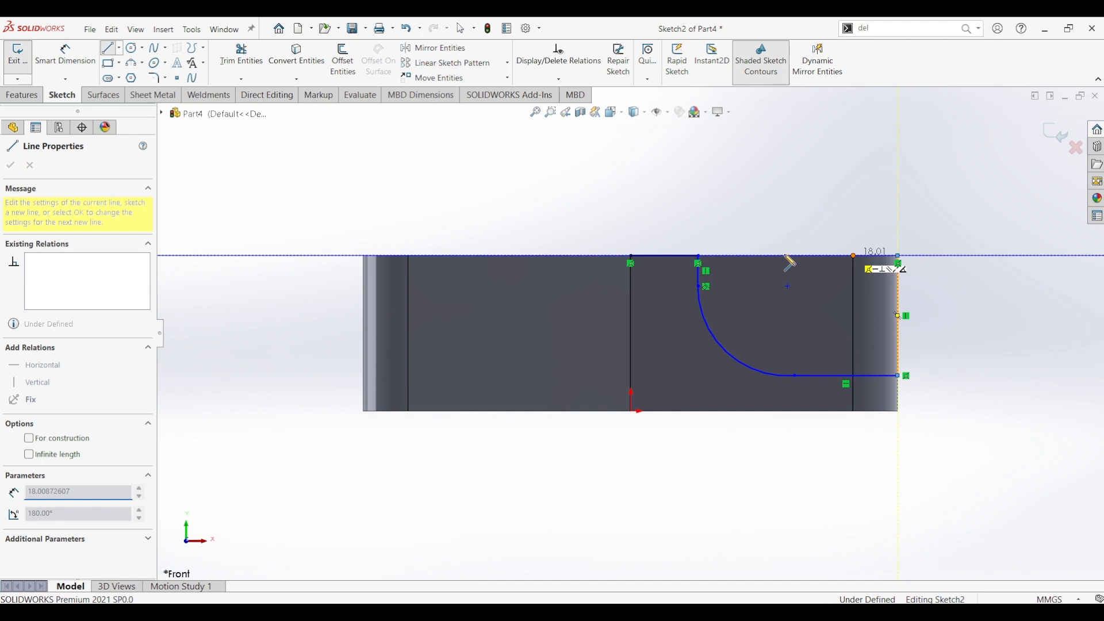
{"action": "left_click", "coordinate": [699, 256]}
{"action": "key", "text": "Escape"}
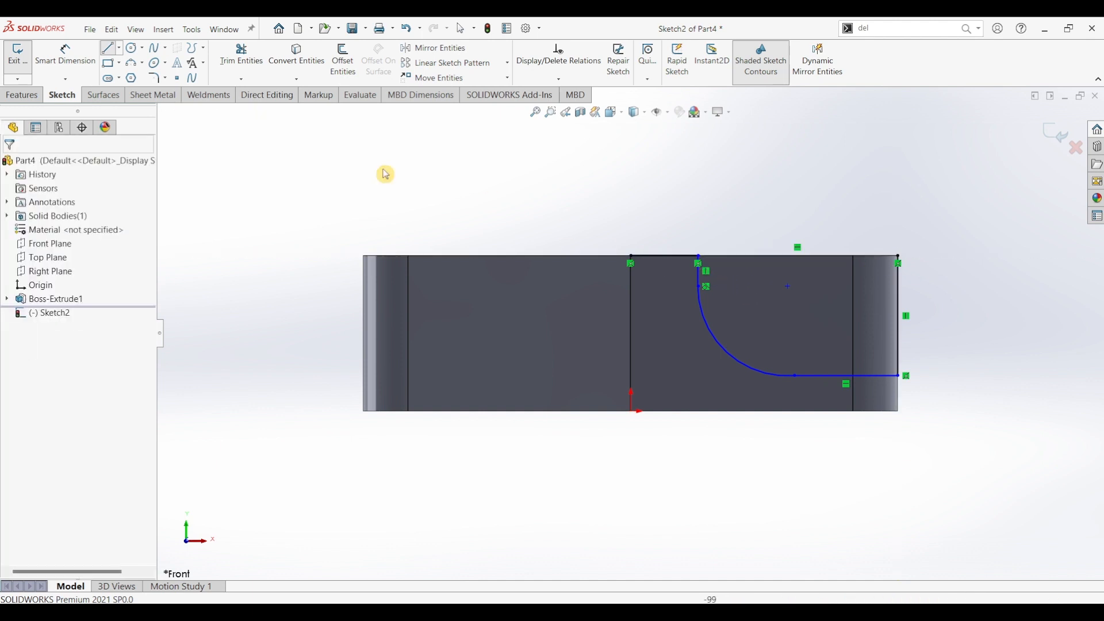
Step: Dimension the top line from the body's middle to 85/2 mm and the short vertical line above the arc to 10 mm
{"action": "left_click", "coordinate": [65, 55]}
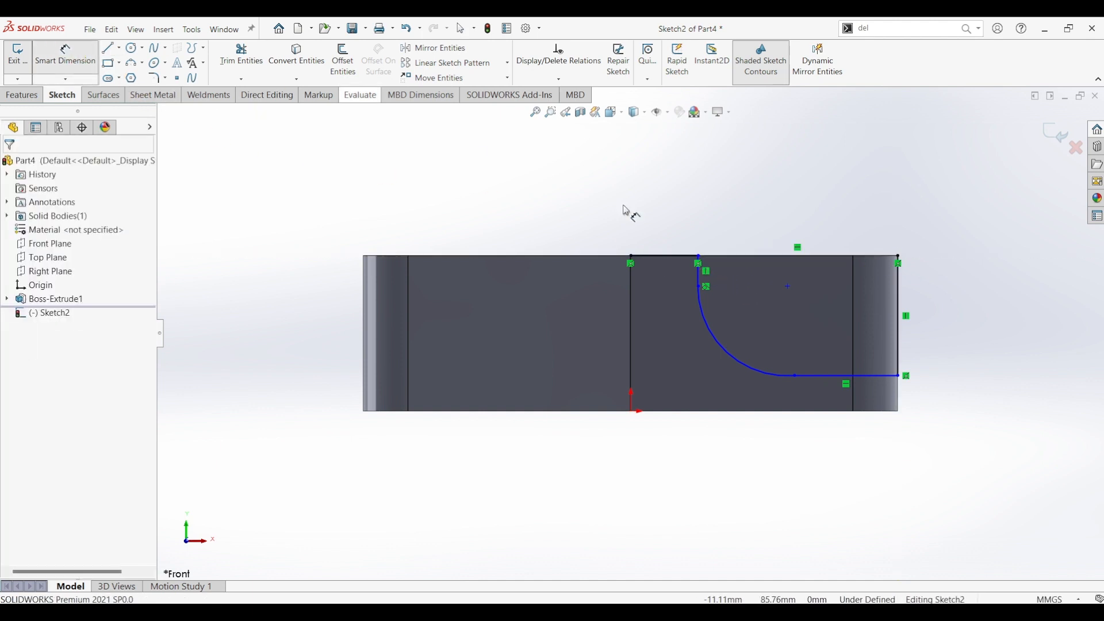
{"action": "left_click", "coordinate": [665, 256]}
{"action": "left_click", "coordinate": [665, 225]}
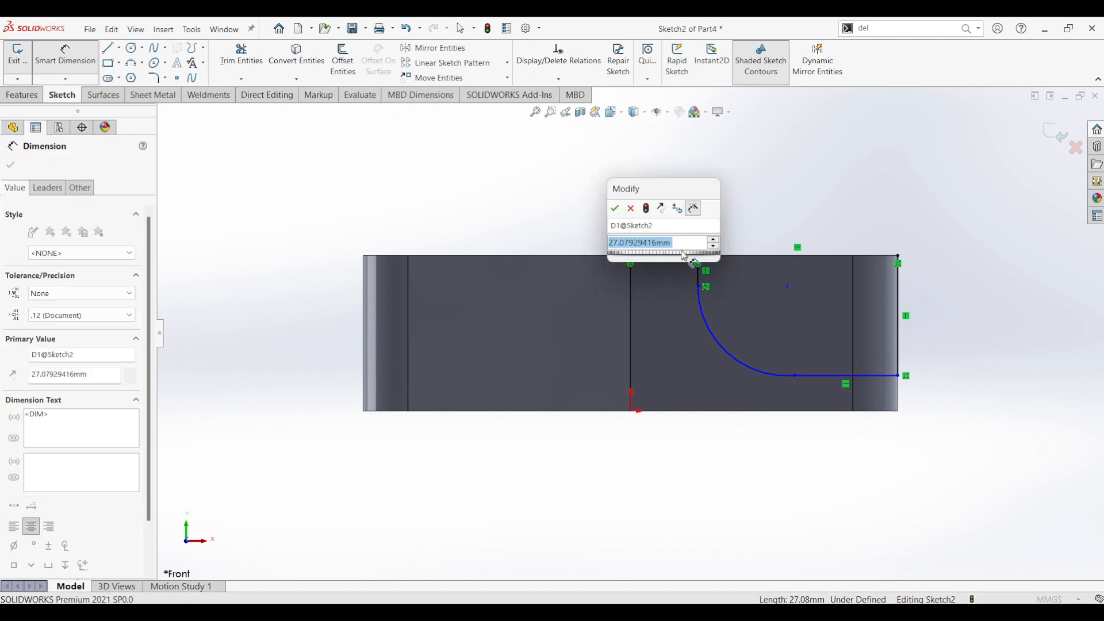
{"action": "type", "text": "85/2"}
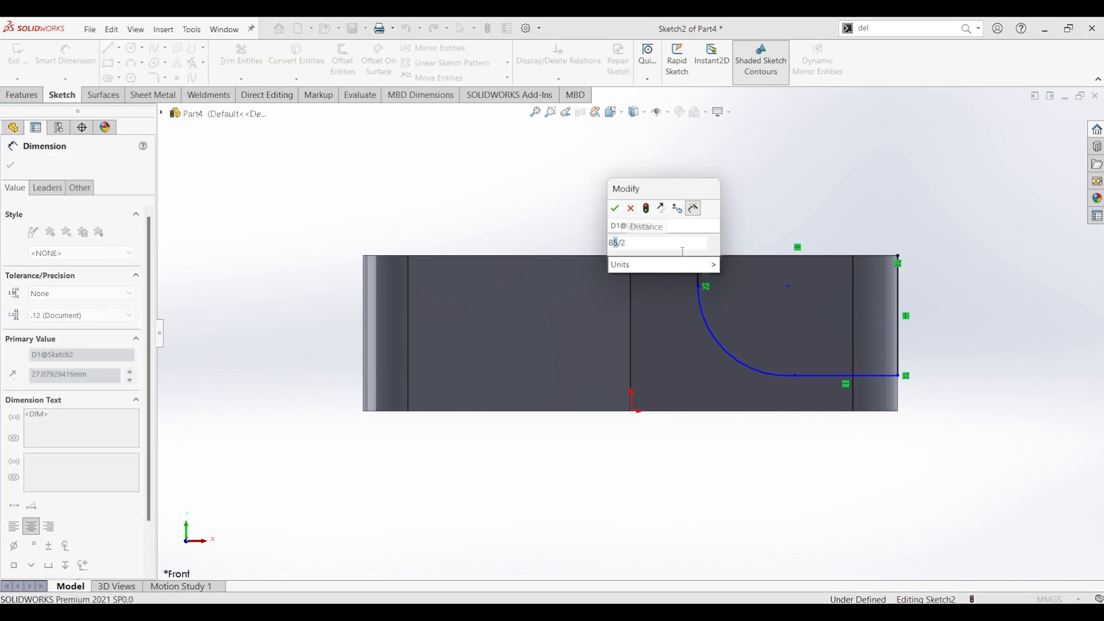
{"action": "key", "text": "Return"}
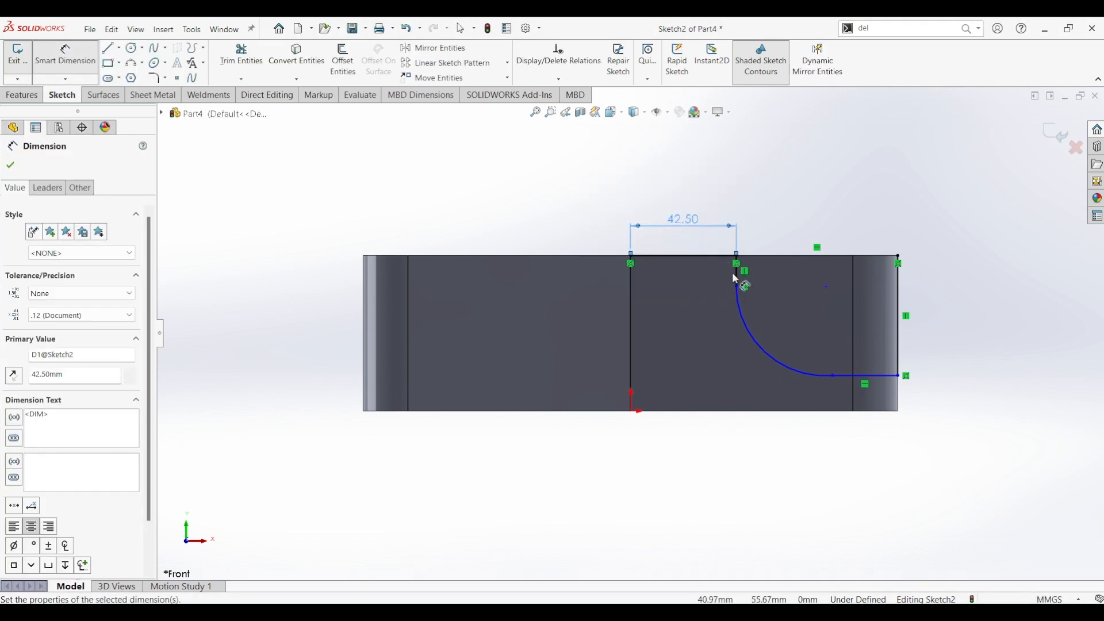
{"action": "left_click", "coordinate": [738, 280]}
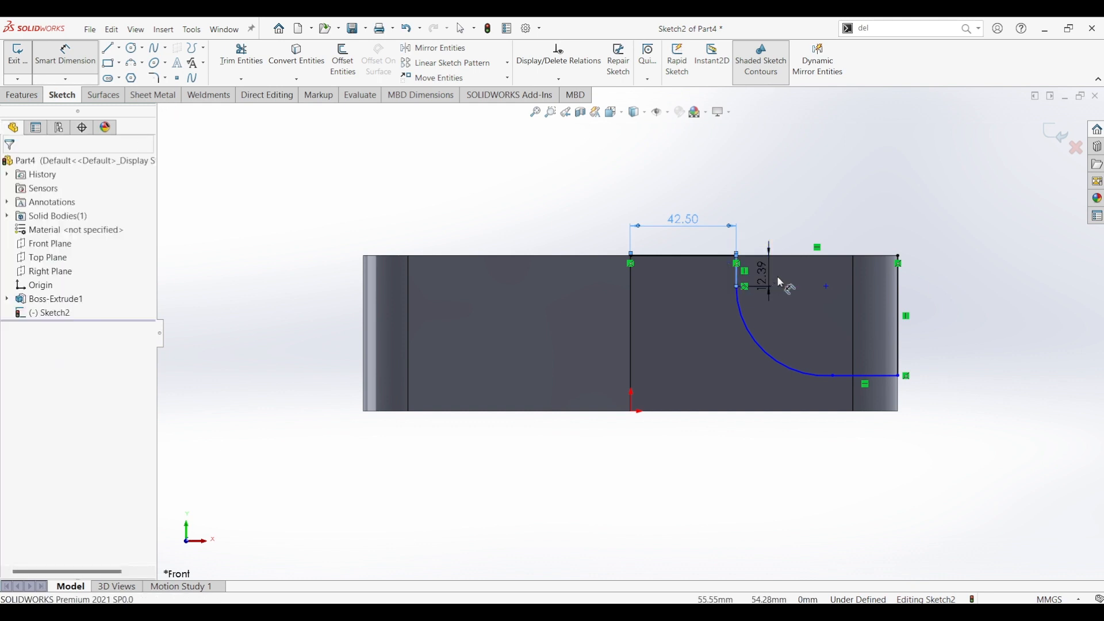
{"action": "left_click", "coordinate": [778, 280]}
{"action": "type", "text": "10"}
{"action": "key", "text": "Return"}
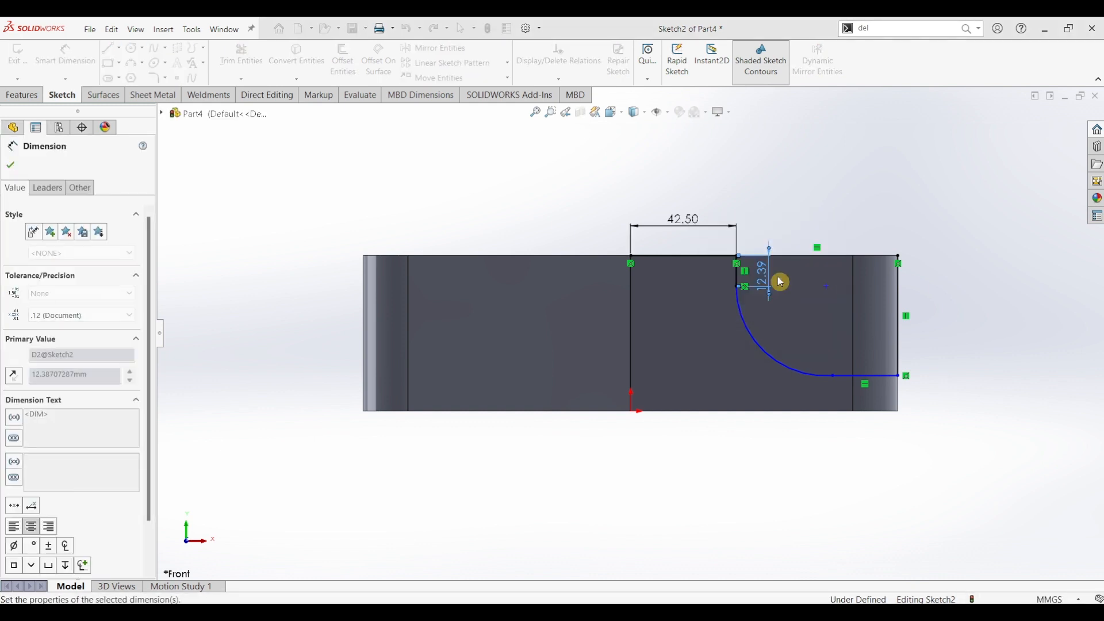
Step: Dimension the corner profile's arc with a radius of 37.5 mm
{"action": "left_click", "coordinate": [770, 348]}
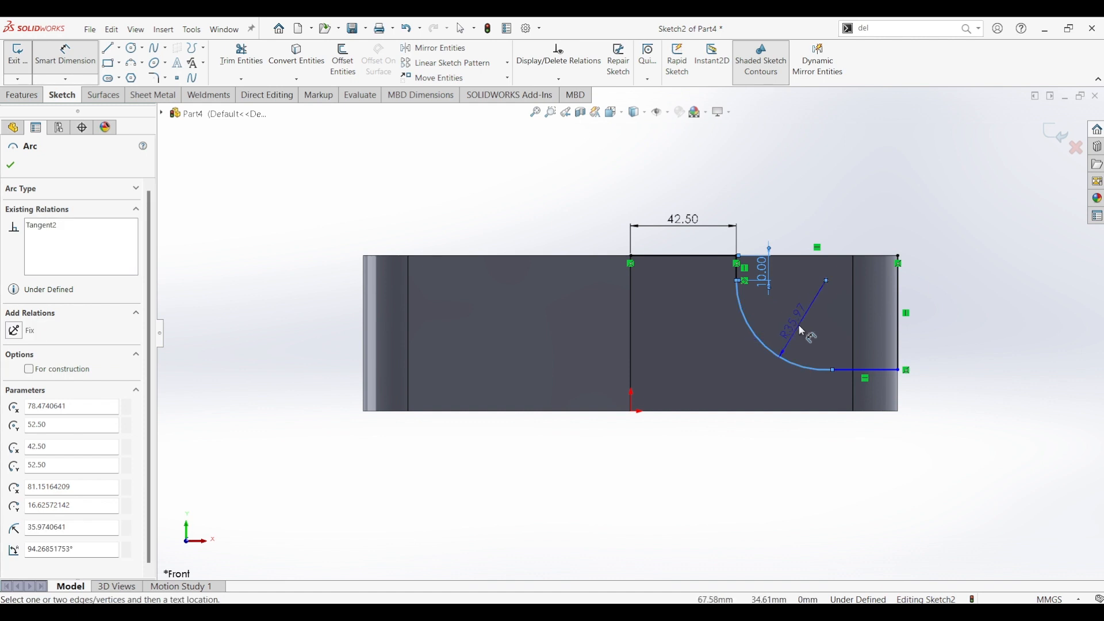
{"action": "left_click", "coordinate": [809, 327]}
{"action": "type", "text": "37..5"}
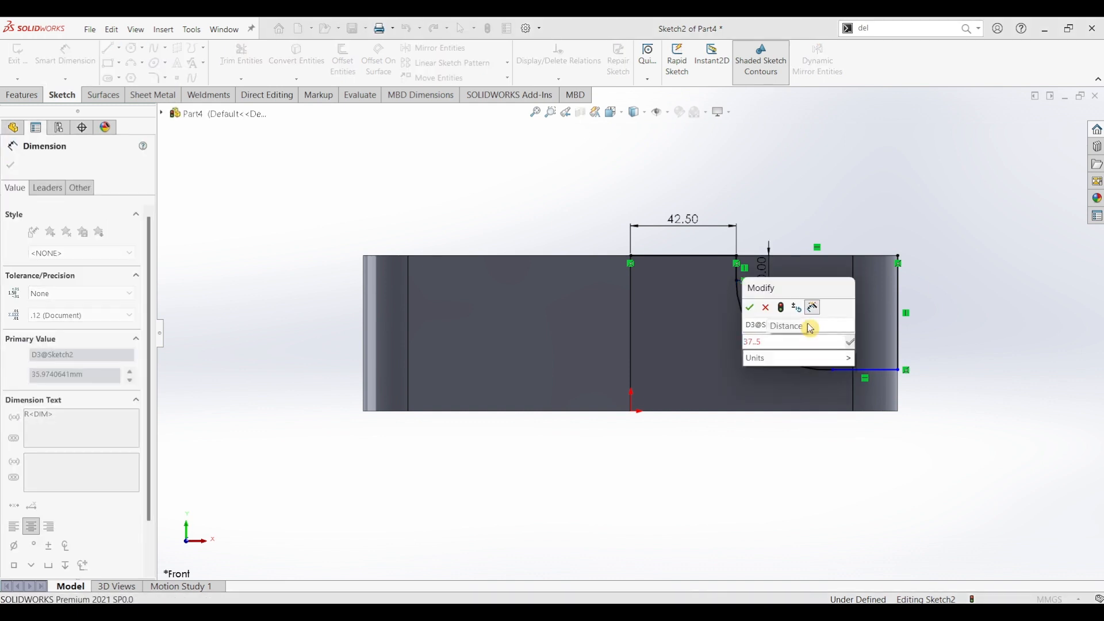
{"action": "key", "text": "BackSpace"}
{"action": "key", "text": "BackSpace"}
{"action": "key", "text": "BackSpace"}
{"action": "type", "text": ".5"}
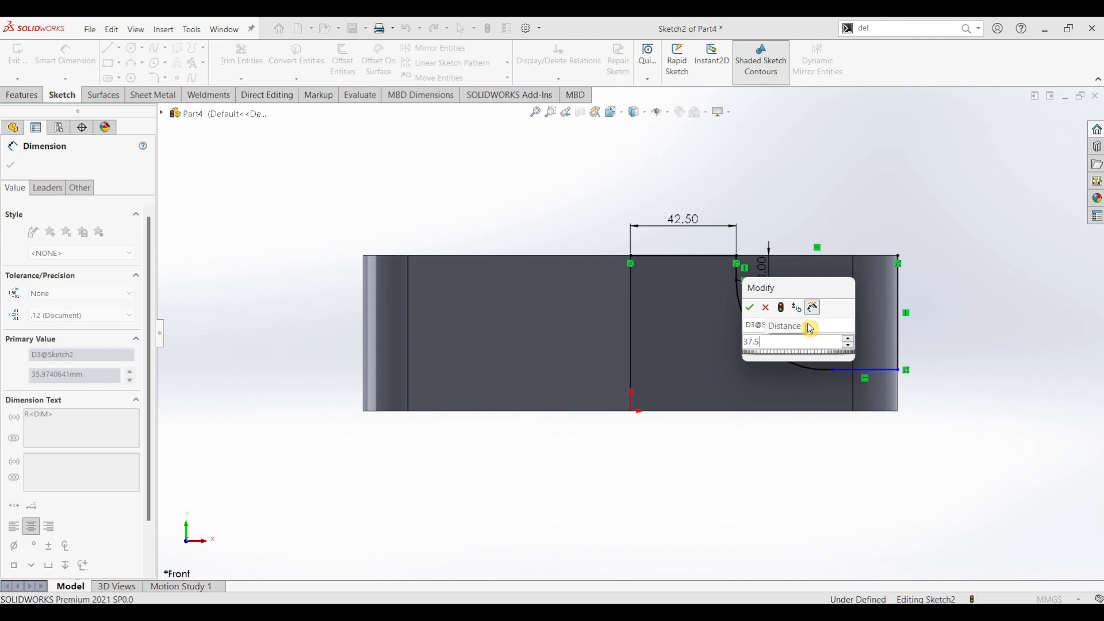
{"action": "key", "text": "Return"}
{"action": "key", "text": "Escape"}
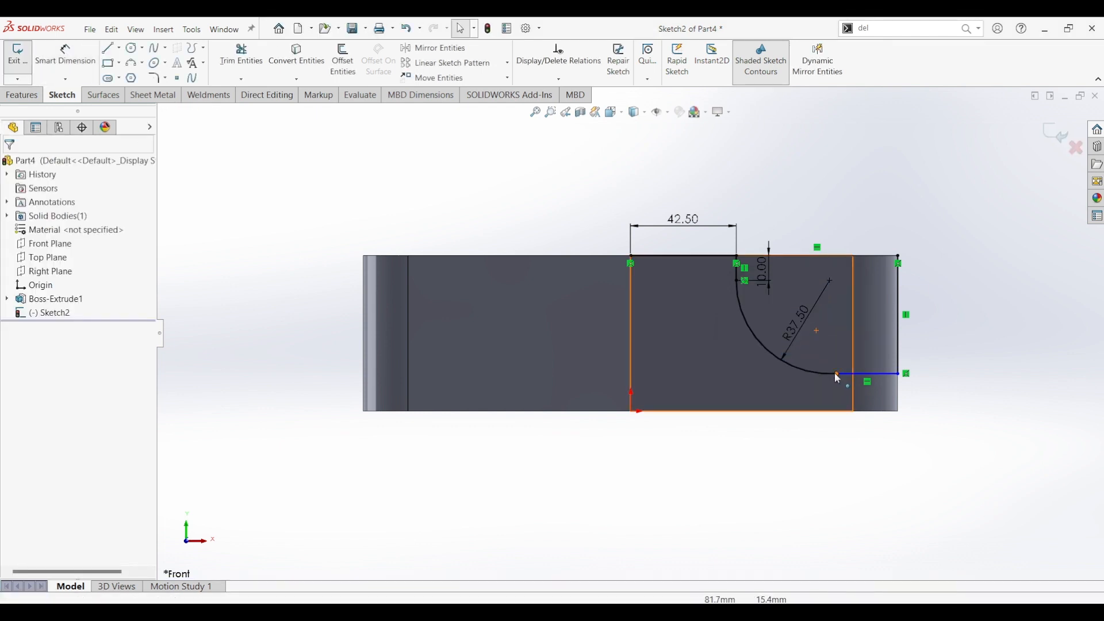
Step: Delete the coincident relations at both ends of the profile's outer vertical line and move that line outward past the body's end
{"action": "left_click", "coordinate": [835, 373]}
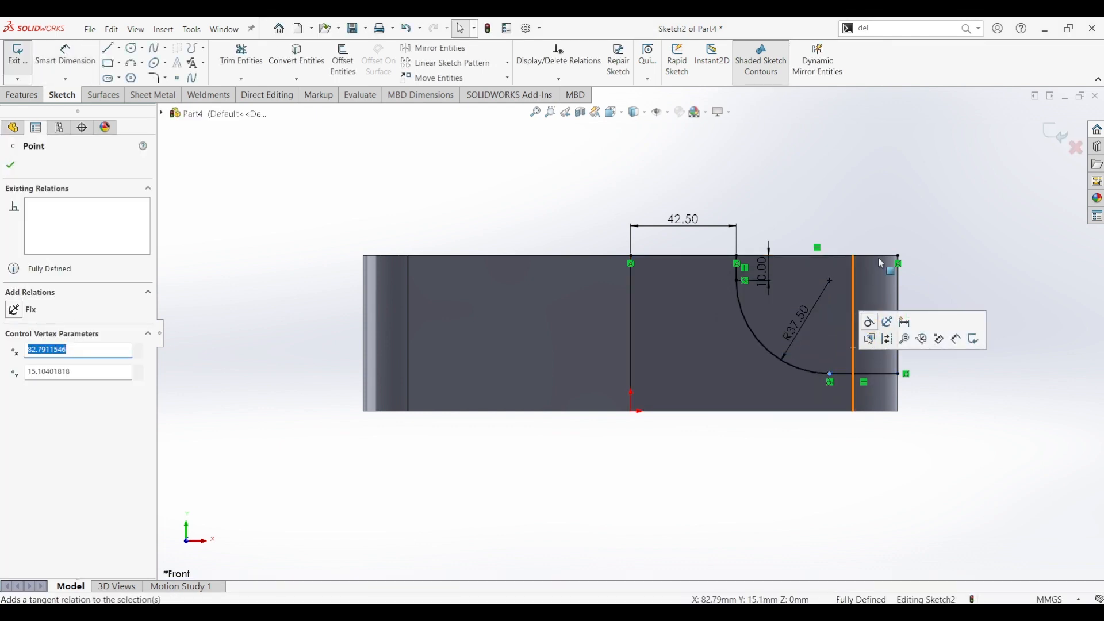
{"action": "left_click", "coordinate": [914, 212]}
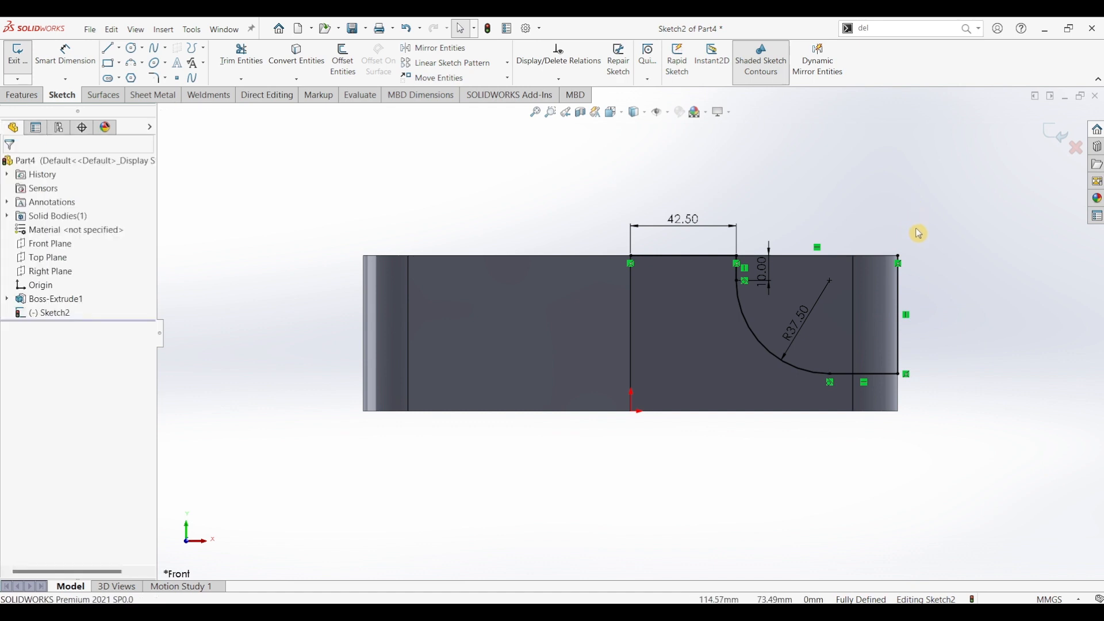
{"action": "left_click", "coordinate": [900, 272]}
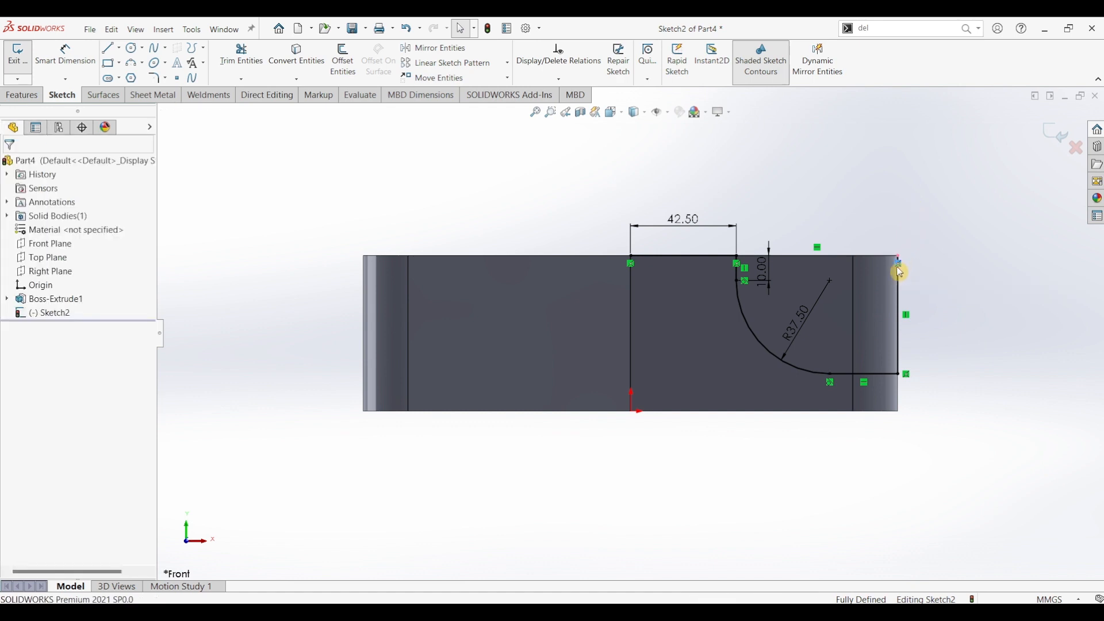
{"action": "left_click", "coordinate": [909, 374]}
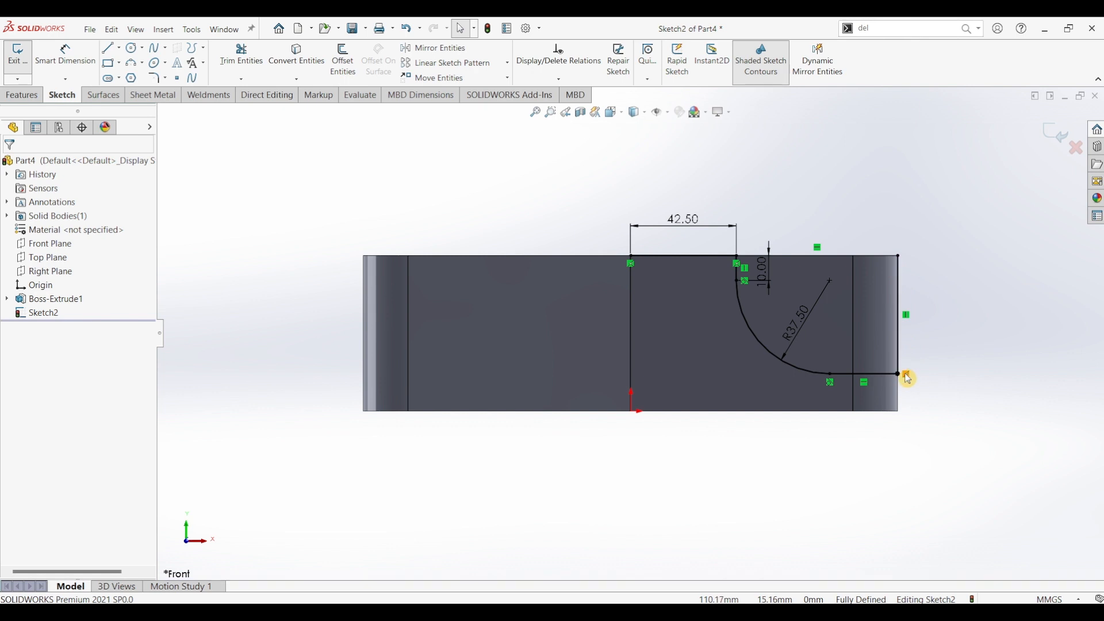
{"action": "key", "text": "Delete"}
{"action": "left_click_drag", "start_coordinate": [902, 334], "coordinate": [941, 331]}
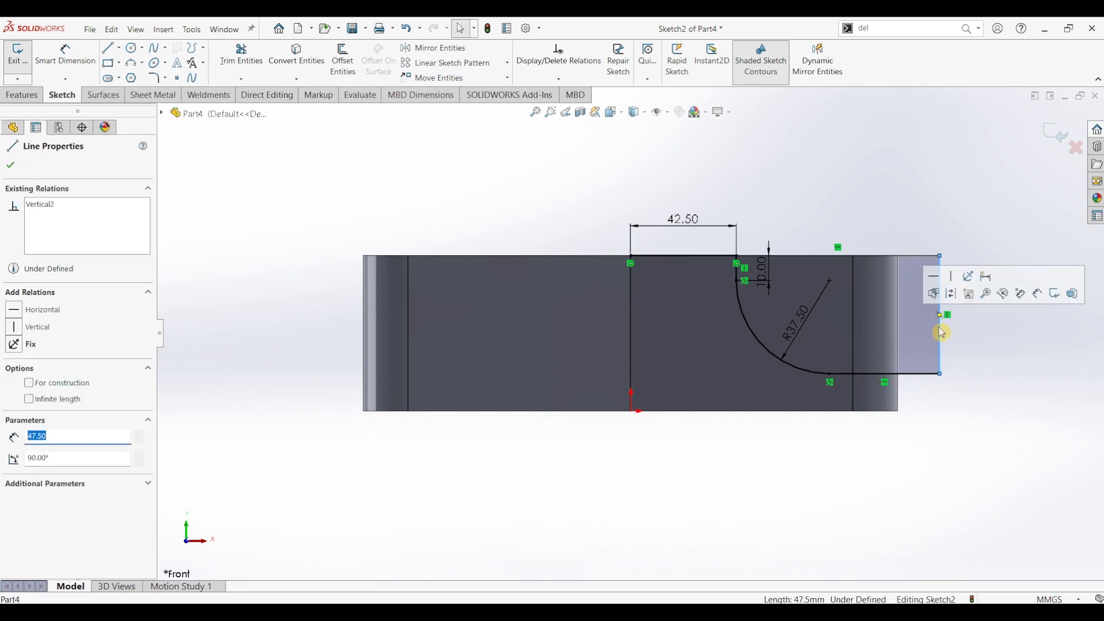
{"action": "left_click", "coordinate": [31, 182]}
{"action": "left_click", "coordinate": [14, 169]}
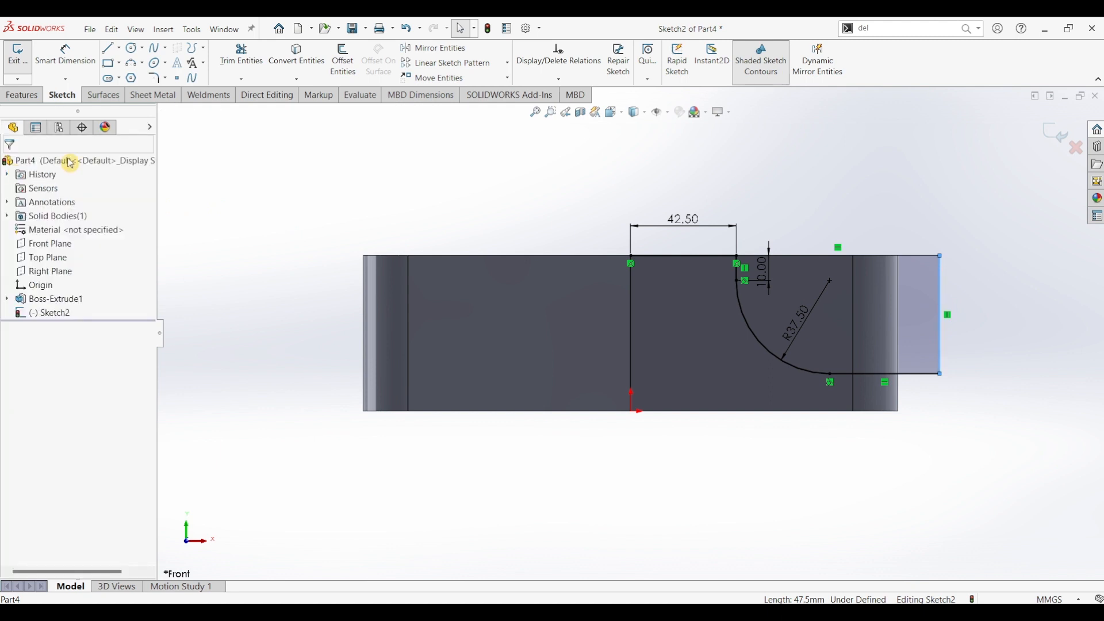
{"action": "left_click", "coordinate": [21, 95]}
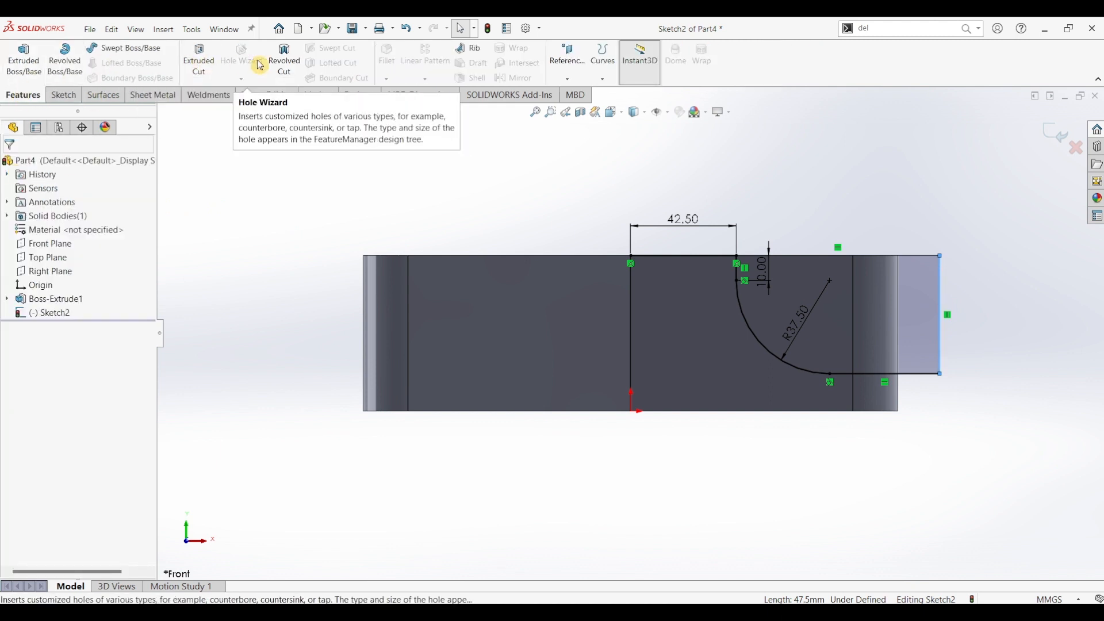
{"action": "left_click", "coordinate": [285, 63]}
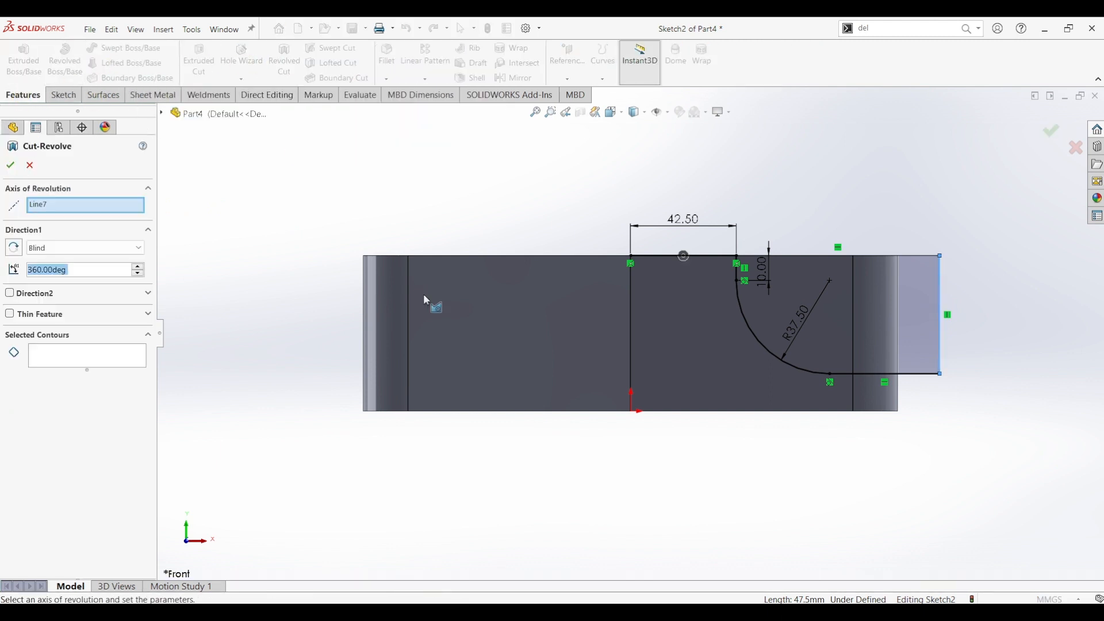
{"action": "middle_click_drag", "start_coordinate": [734, 373], "coordinate": [670, 484]}
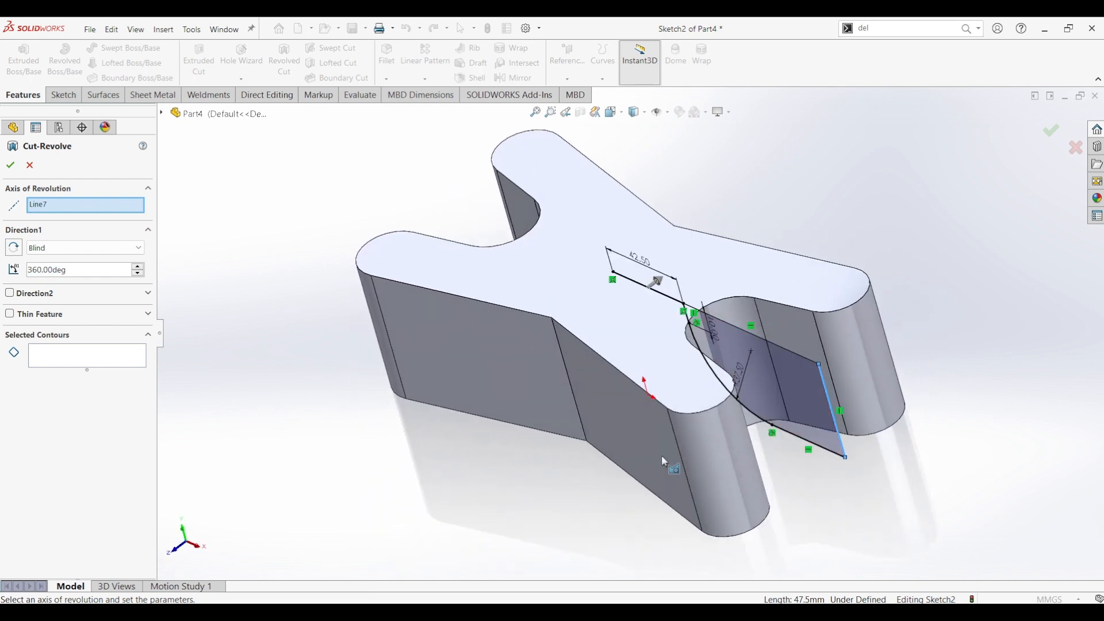
{"action": "left_click", "coordinate": [53, 363]}
{"action": "left_click", "coordinate": [787, 393]}
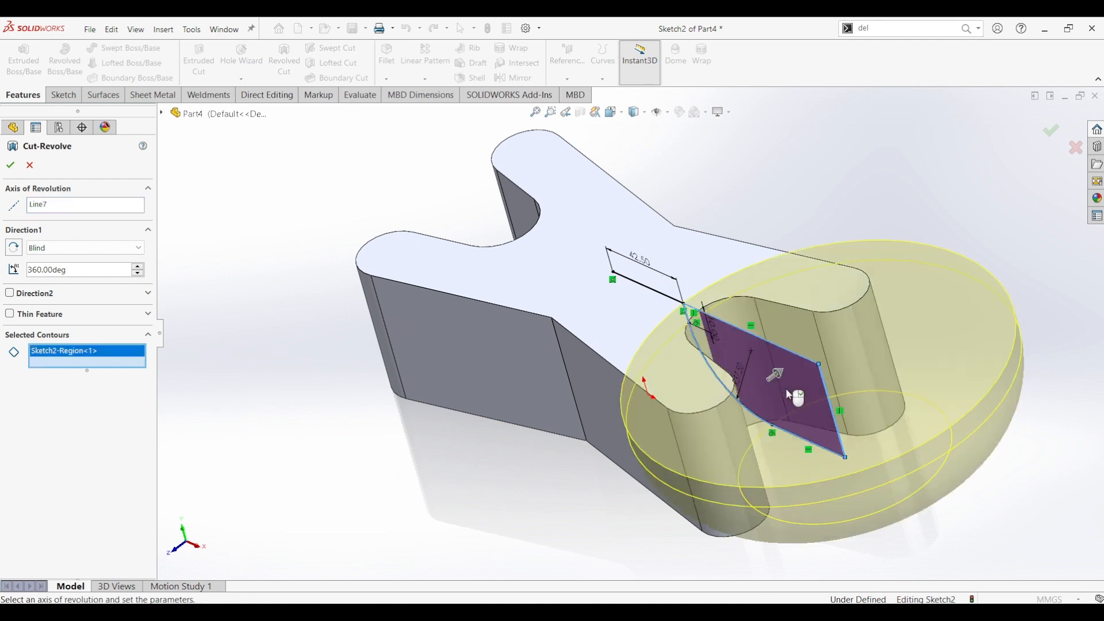
{"action": "left_click", "coordinate": [35, 249]}
{"action": "left_click", "coordinate": [51, 207]}
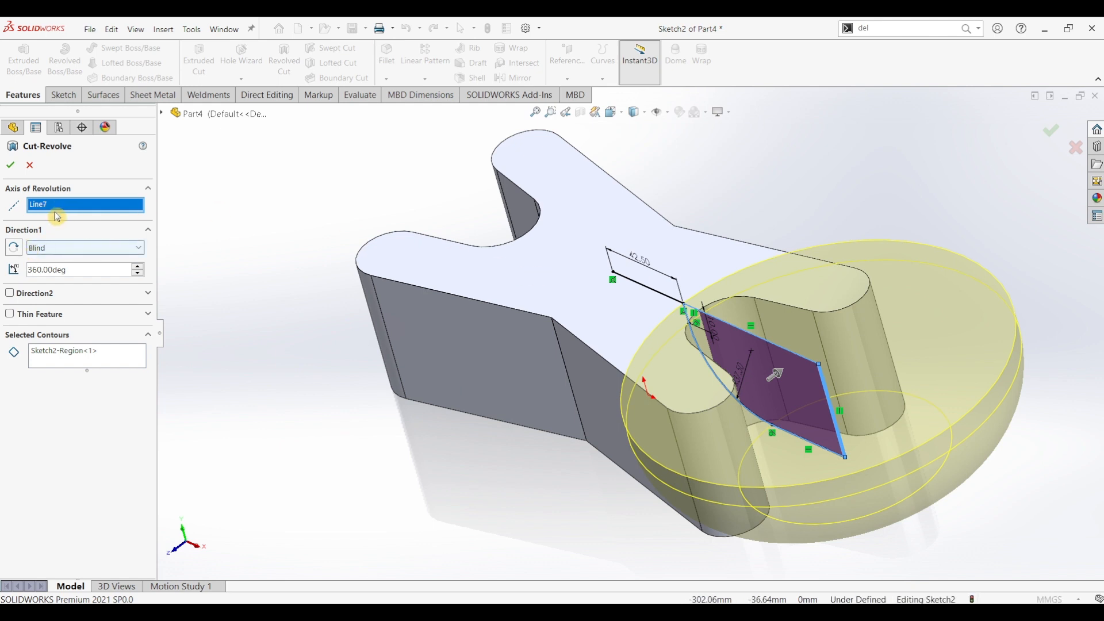
{"action": "key", "text": "Delete"}
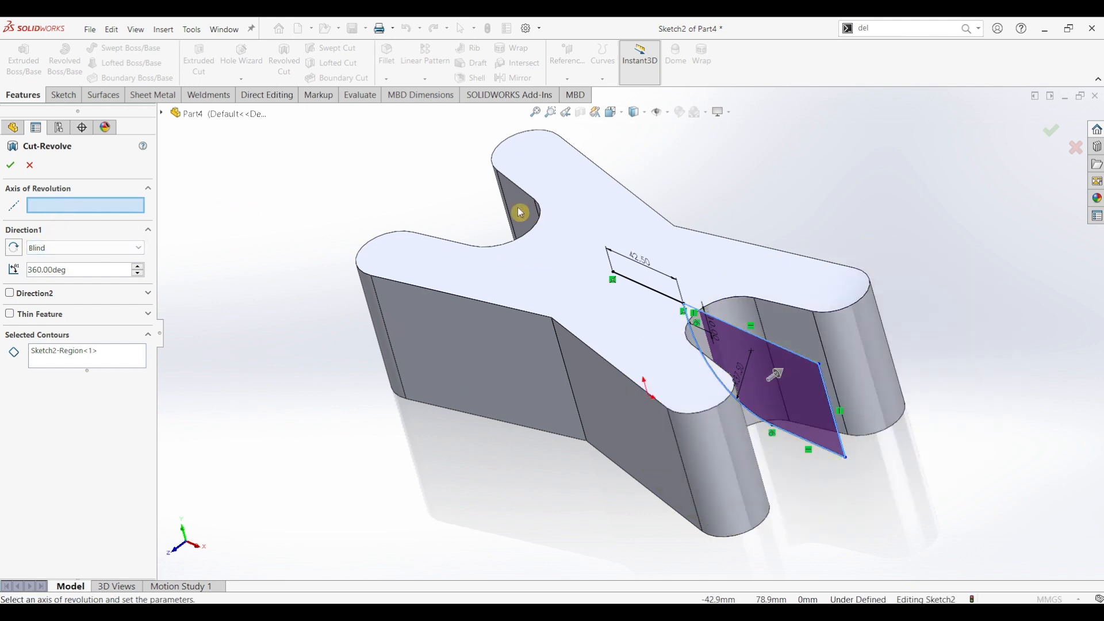
{"action": "left_click", "coordinate": [1080, 146]}
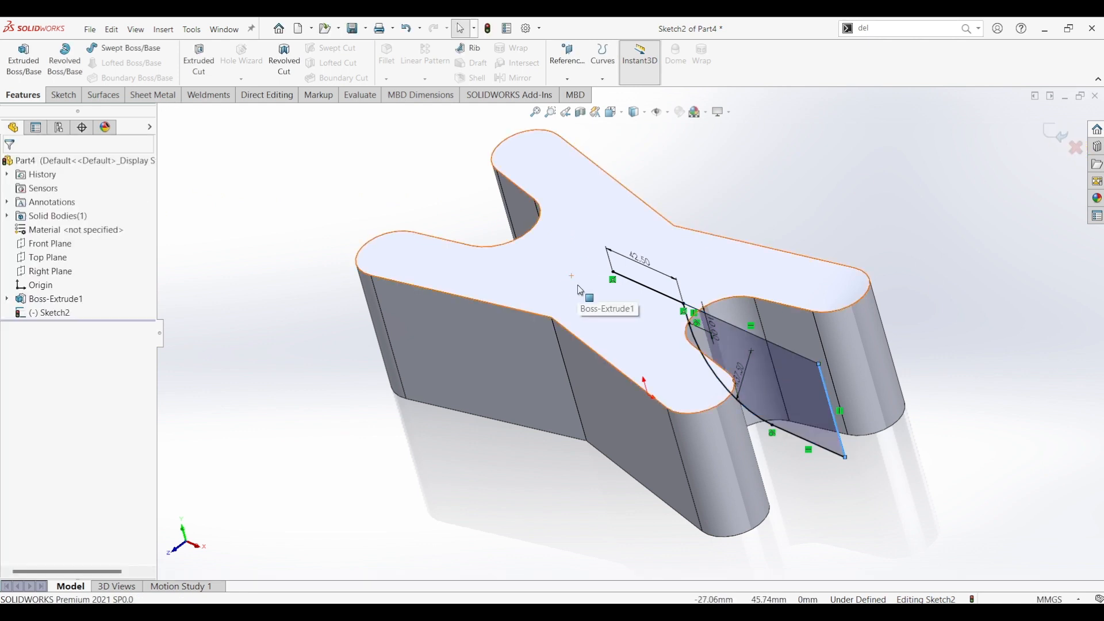
Step: Add a vertical construction line to the profile sketch from the body's top midpoint down to the origin
{"action": "key", "text": "ctrl+7"}
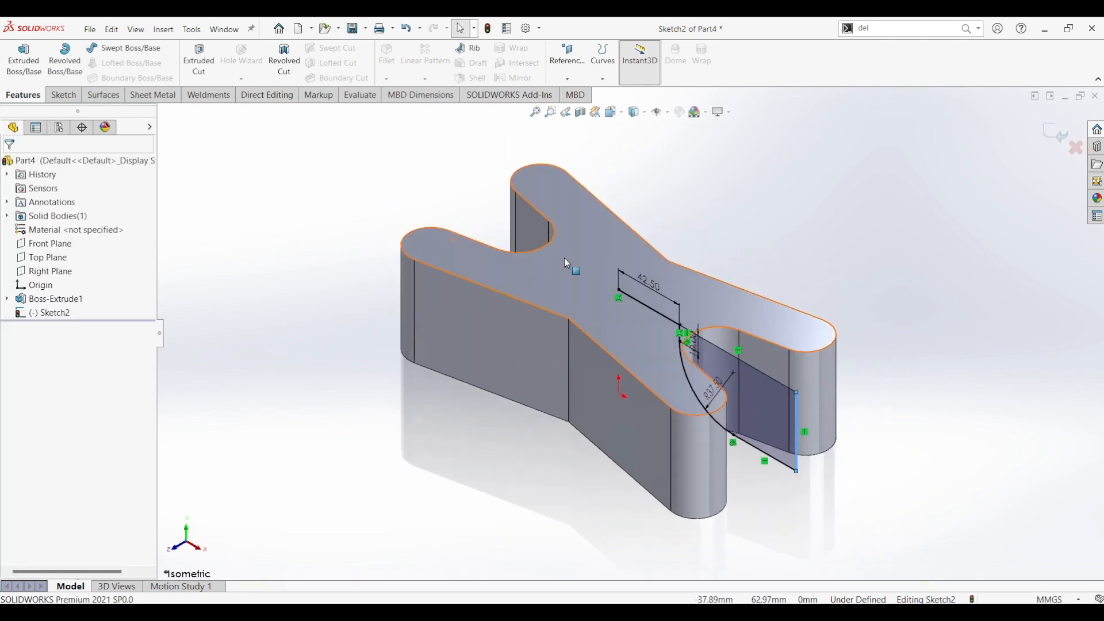
{"action": "key", "text": "ctrl+1"}
{"action": "left_click", "coordinate": [63, 94]}
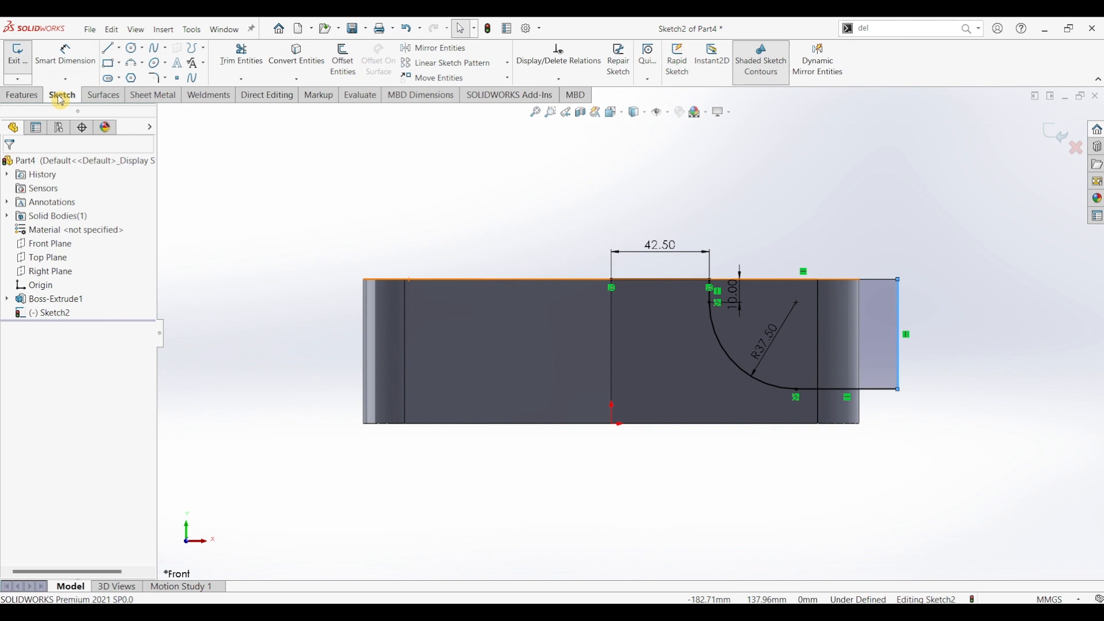
{"action": "left_click", "coordinate": [119, 48]}
{"action": "left_click", "coordinate": [123, 65]}
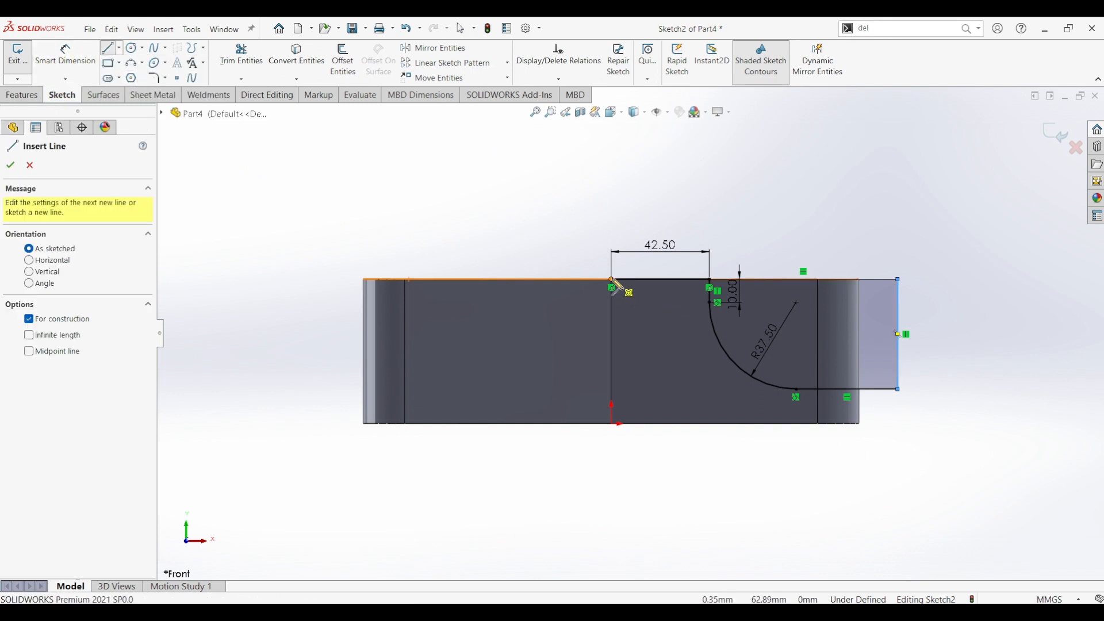
{"action": "left_click", "coordinate": [611, 423]}
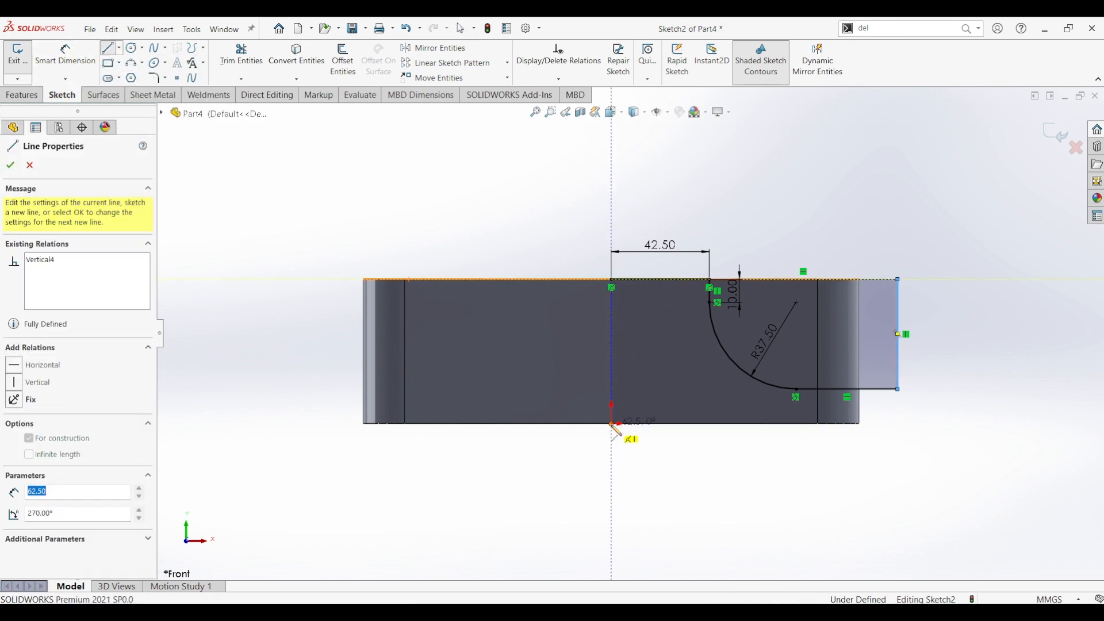
{"action": "key", "text": "Escape"}
Step: Cut-revolve the closed profile region 360 degrees about the vertical construction line
{"action": "left_click", "coordinate": [14, 98]}
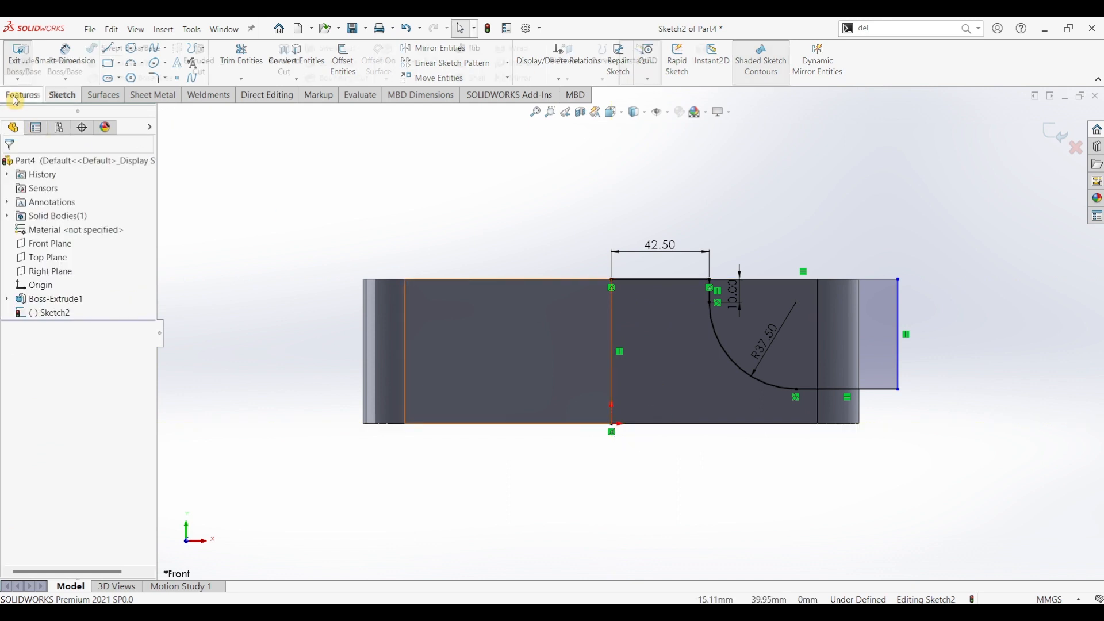
{"action": "left_click", "coordinate": [284, 61]}
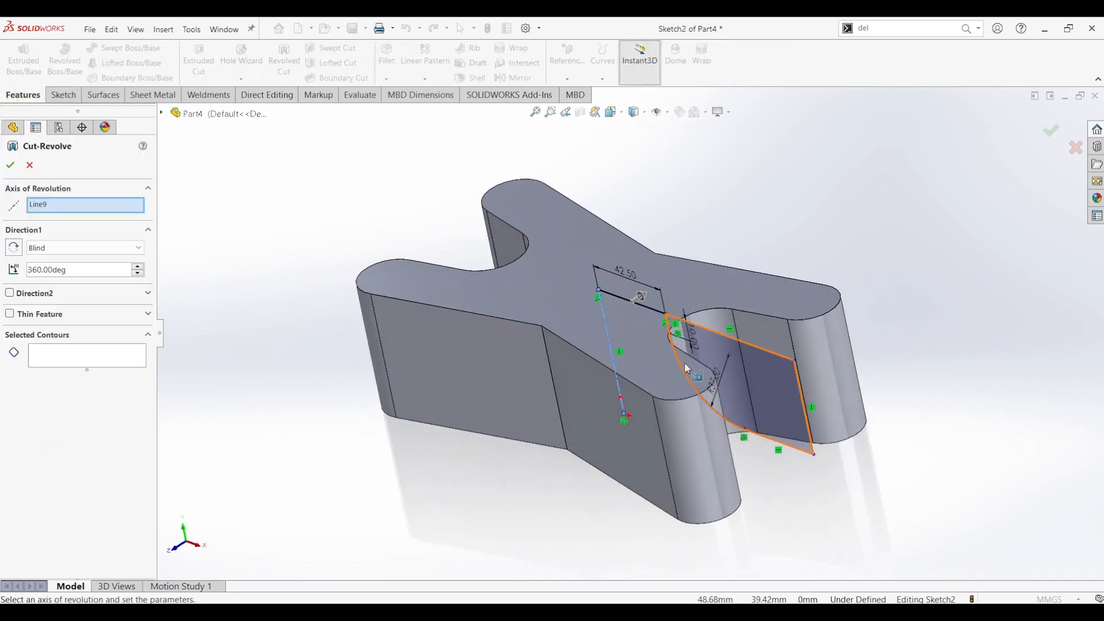
{"action": "left_click", "coordinate": [768, 401]}
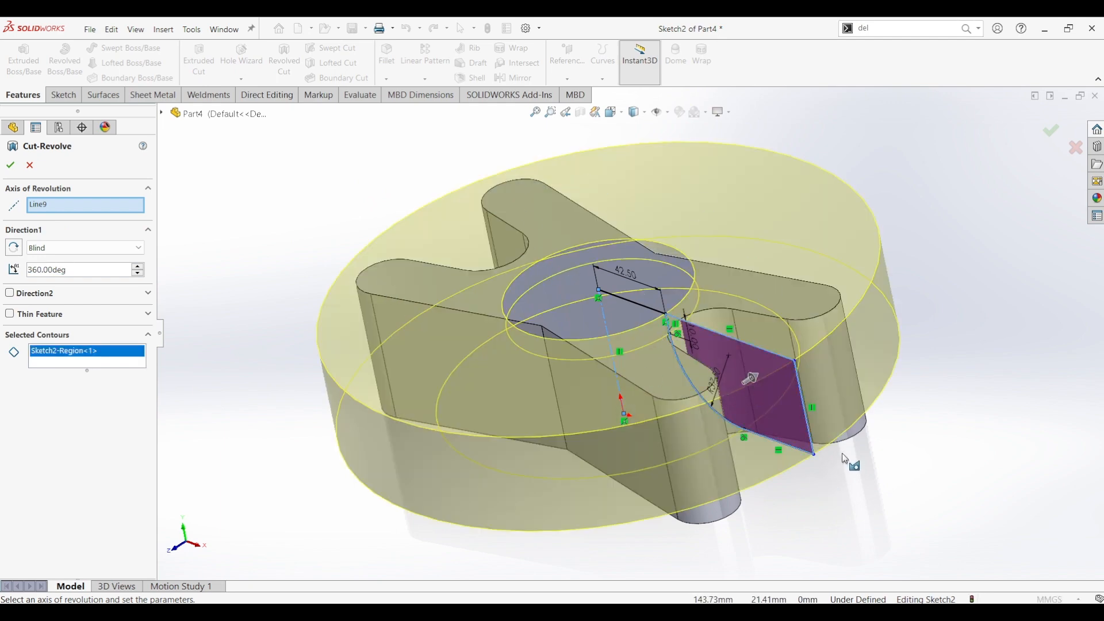
{"action": "middle_click_drag", "start_coordinate": [844, 459], "coordinate": [885, 522]}
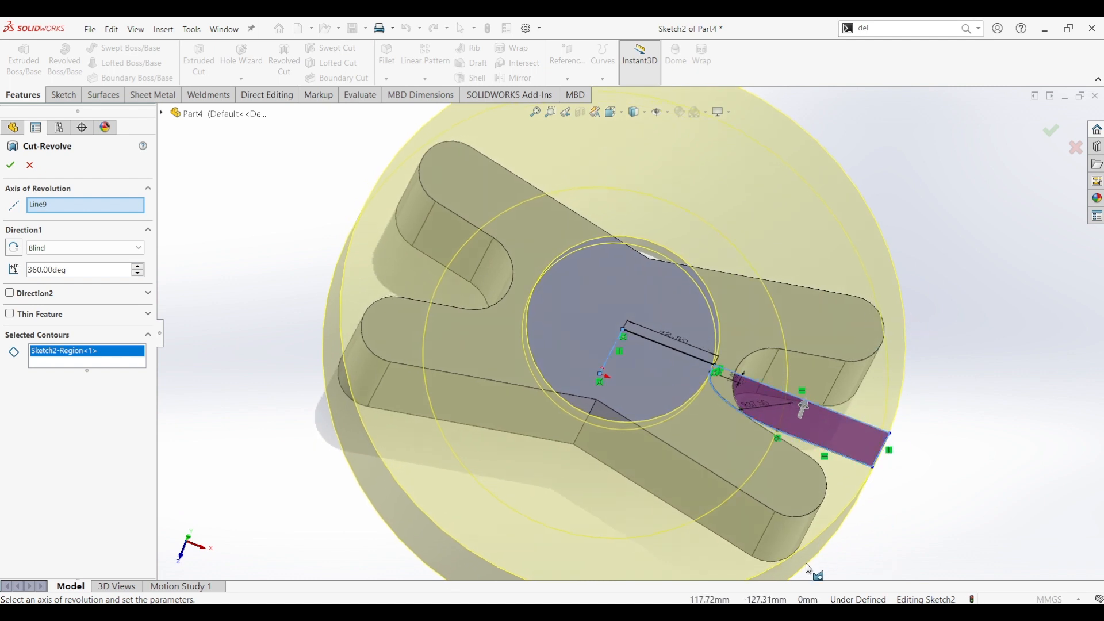
{"action": "middle_click_drag", "start_coordinate": [830, 526], "coordinate": [809, 454]}
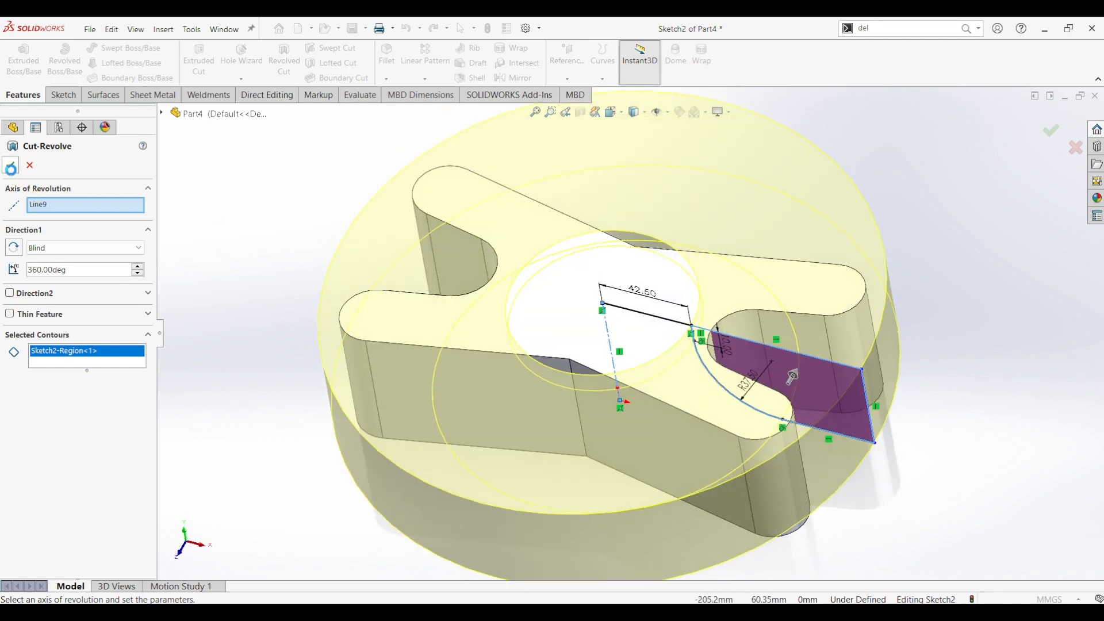
{"action": "mouse_move", "coordinate": [799, 451]}
{"action": "middle_mouse_down"}
{"action": "mouse_move", "coordinate": [796, 395]}
{"action": "mouse_move", "coordinate": [724, 511]}
{"action": "mouse_move", "coordinate": [655, 499]}
{"action": "middle_mouse_up"}
{"action": "left_click", "coordinate": [646, 495]}
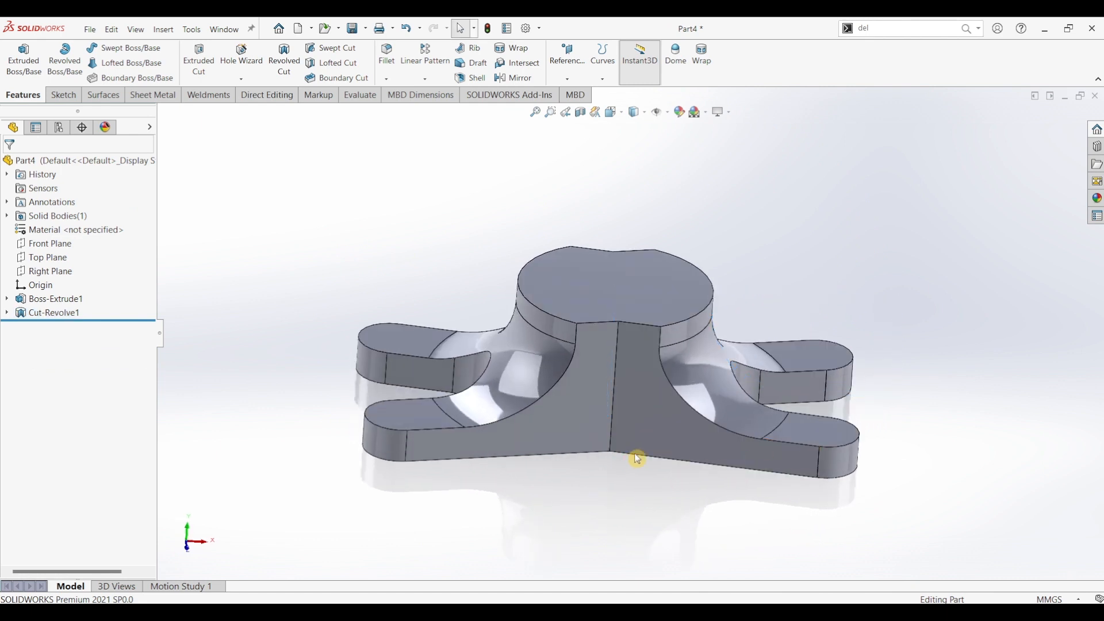
Step: On the body's bottom face, sketch a circle about 218 mm in diameter centred on the origin
{"action": "middle_click_drag", "start_coordinate": [904, 484], "coordinate": [825, 345]}
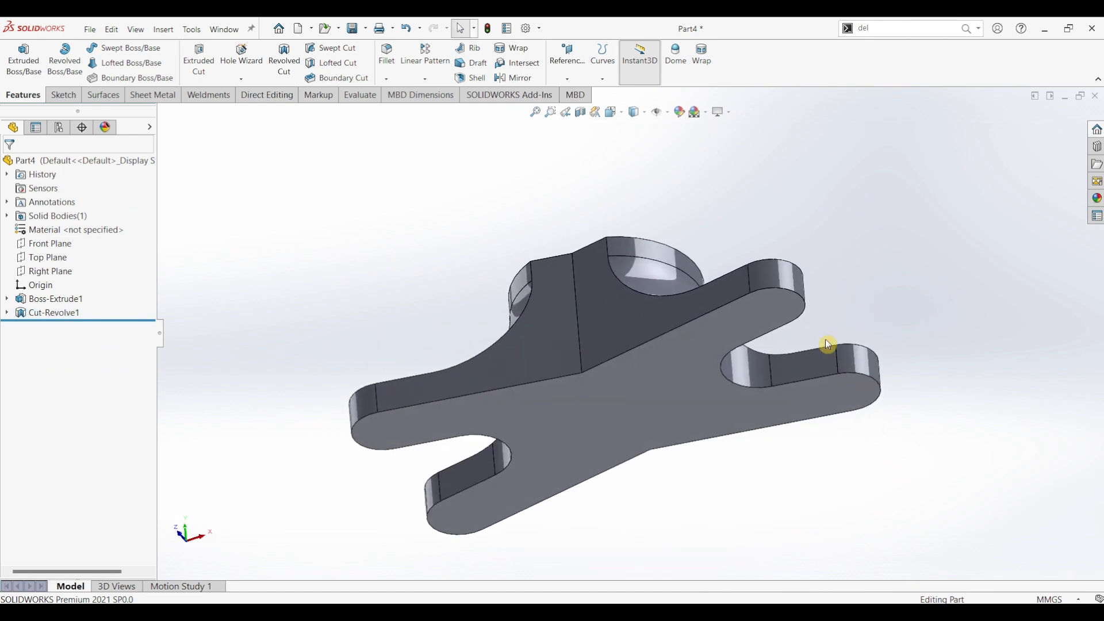
{"action": "left_click", "coordinate": [654, 411]}
{"action": "left_click", "coordinate": [68, 93]}
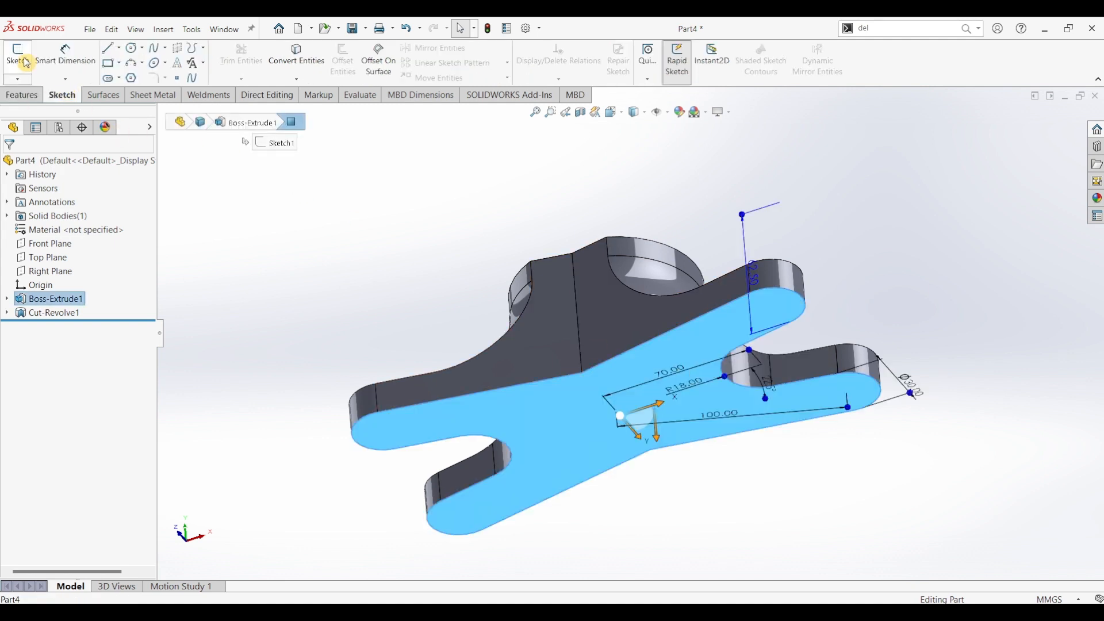
{"action": "left_click", "coordinate": [17, 56]}
{"action": "left_click", "coordinate": [131, 48]}
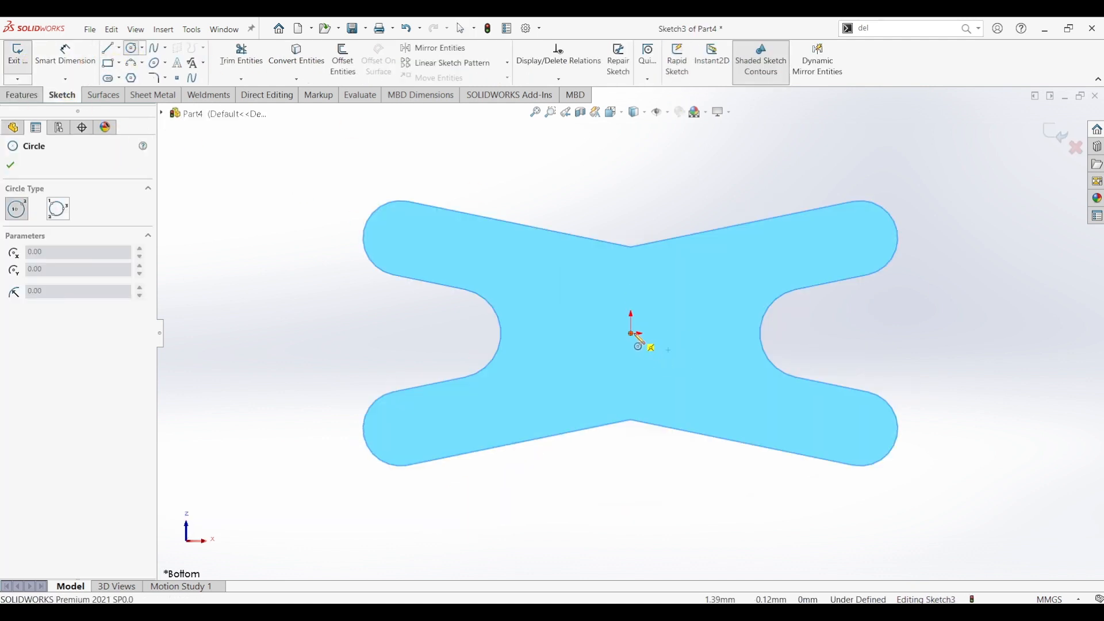
{"action": "left_click", "coordinate": [630, 334]}
{"action": "left_click", "coordinate": [810, 543]}
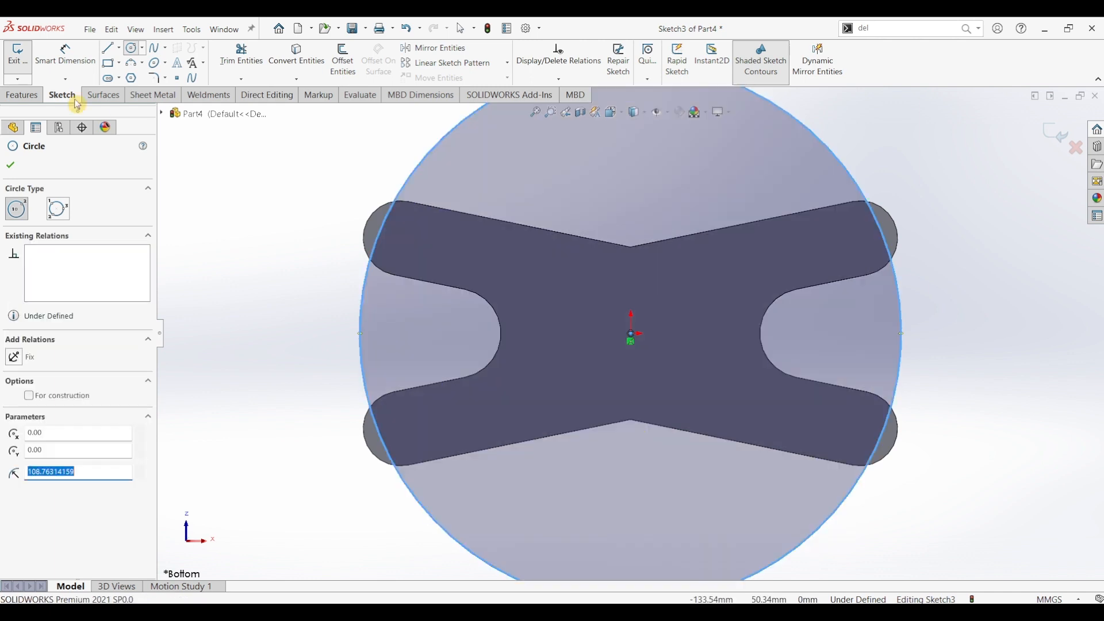
{"action": "key", "text": "Escape"}
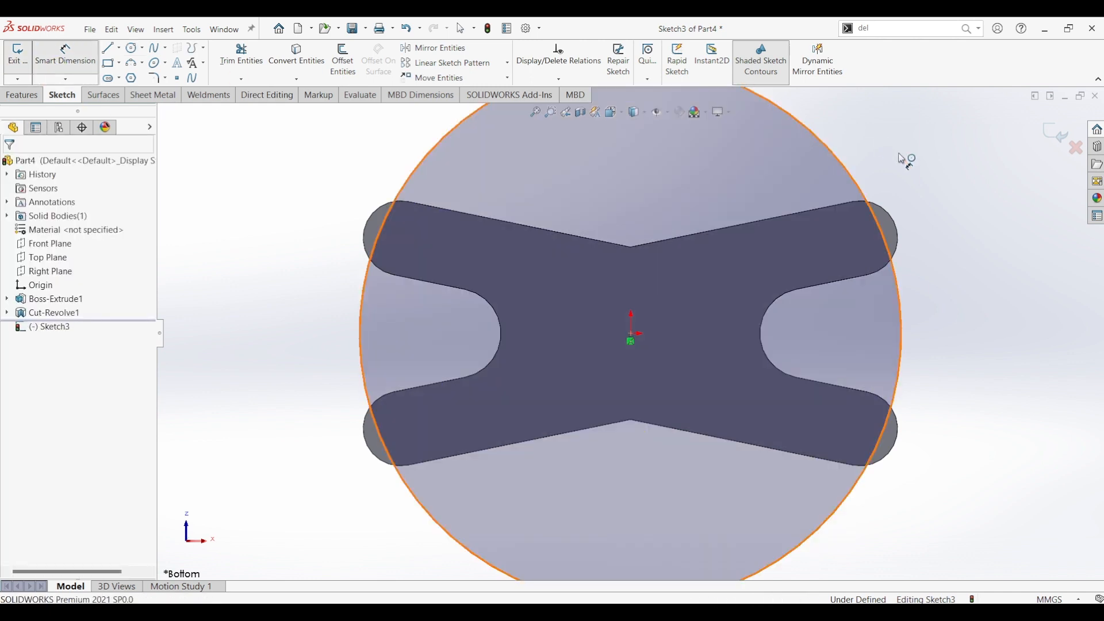
Step: Dimension the circle's diameter to 180 mm
{"action": "left_click", "coordinate": [834, 152]}
{"action": "left_click", "coordinate": [962, 315]}
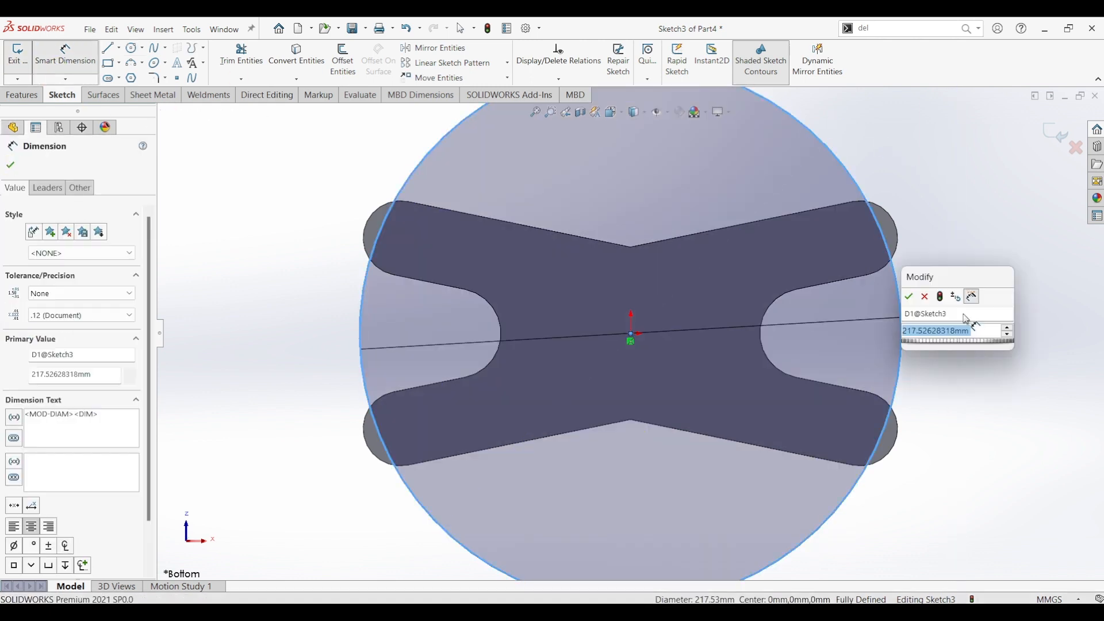
{"action": "type", "text": "180"}
{"action": "key", "text": "Return"}
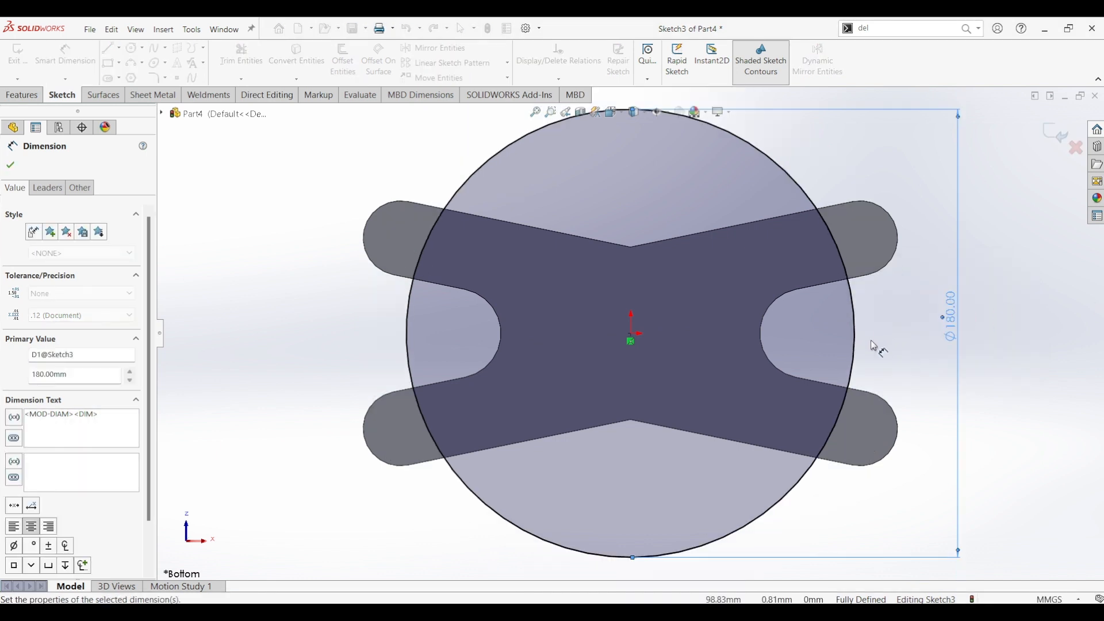
{"action": "left_click", "coordinate": [14, 171]}
Step: Extrude the circle as a blind boss 10 mm deep, reversed upward into the body with the result merged
{"action": "left_click", "coordinate": [19, 97]}
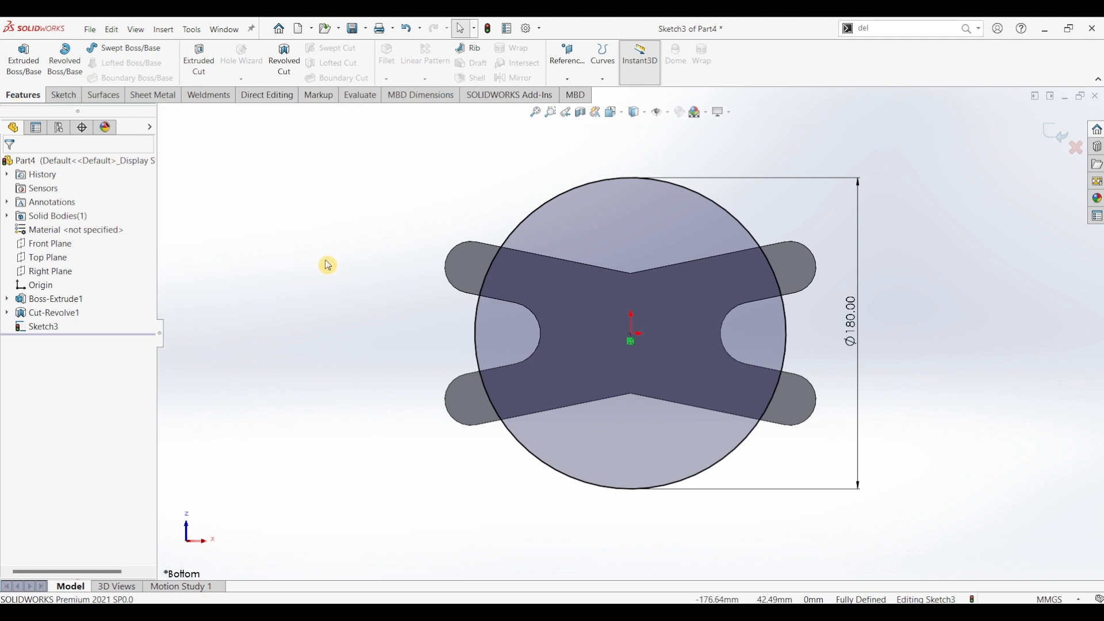
{"action": "left_click", "coordinate": [23, 63]}
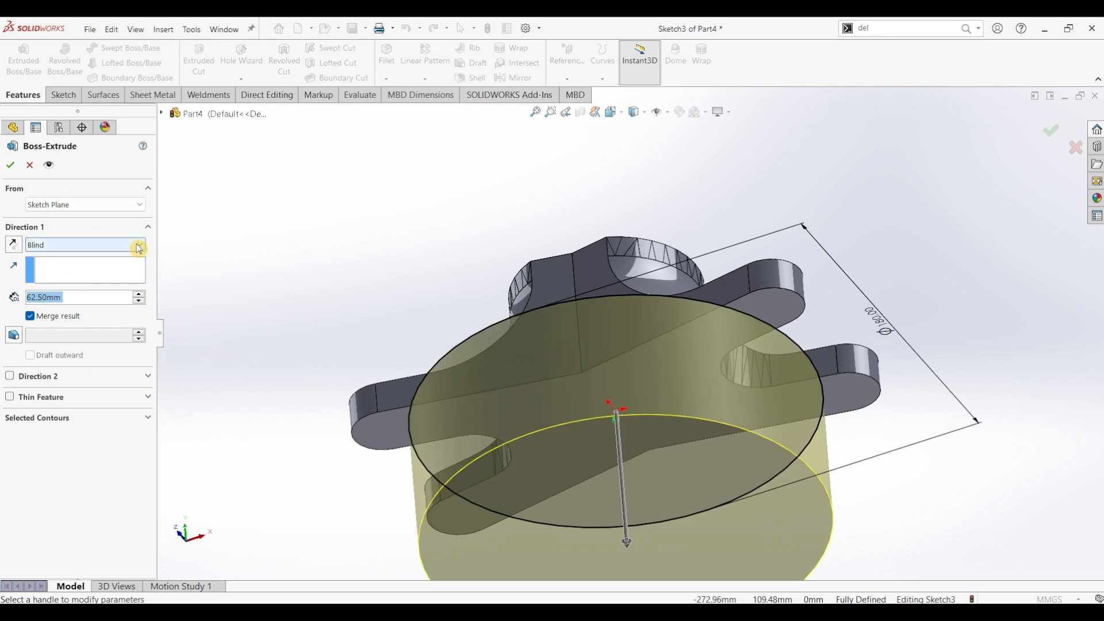
{"action": "type", "text": "10"}
{"action": "key", "text": "Return"}
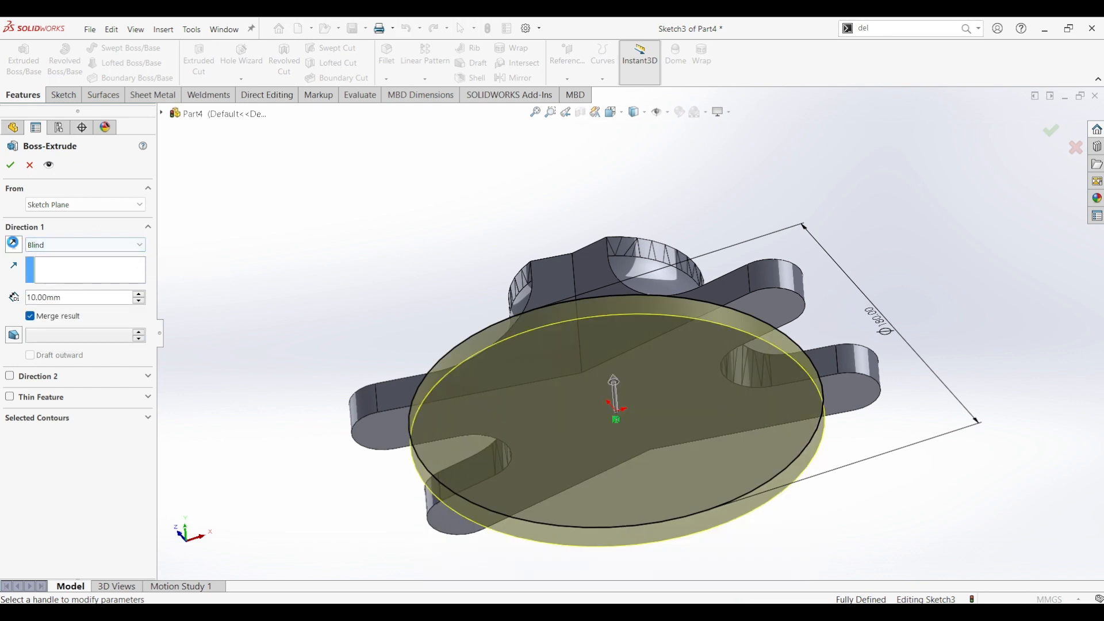
{"action": "left_click", "coordinate": [13, 167]}
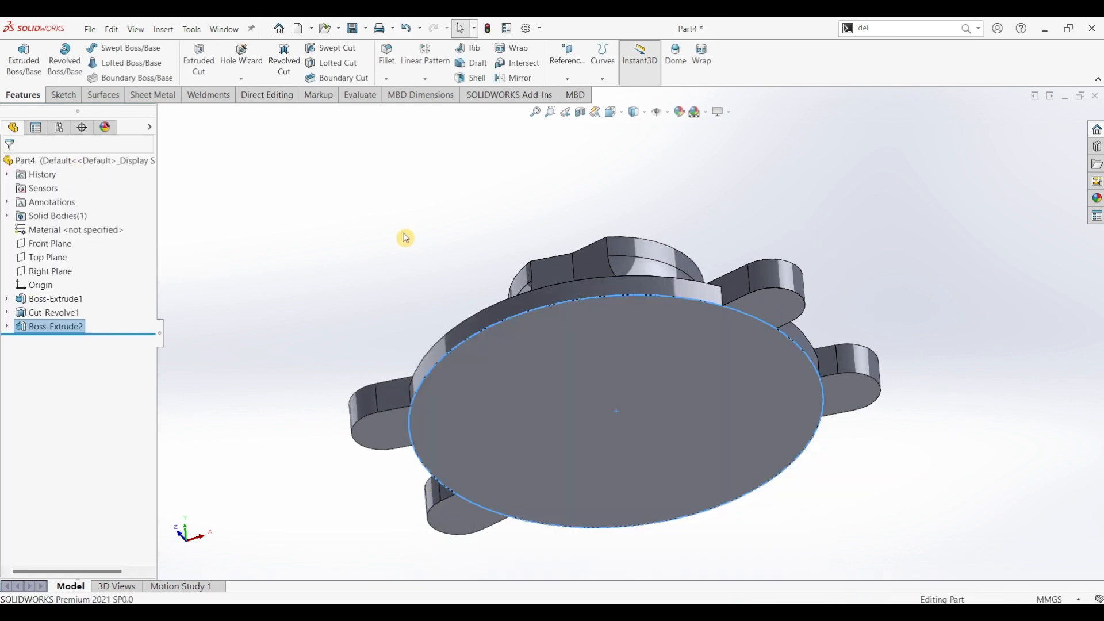
{"action": "middle_click_drag", "start_coordinate": [402, 236], "coordinate": [455, 427]}
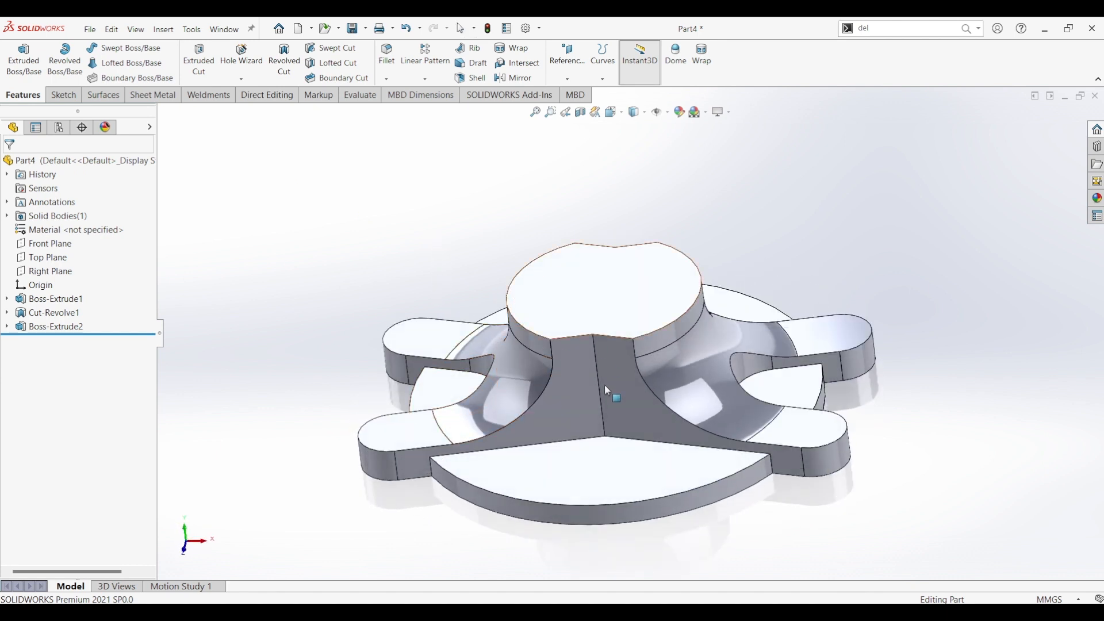
Step: On the base disc's upper face, sketch a circle about 100 mm in diameter centred on the origin
{"action": "left_click", "coordinate": [575, 476]}
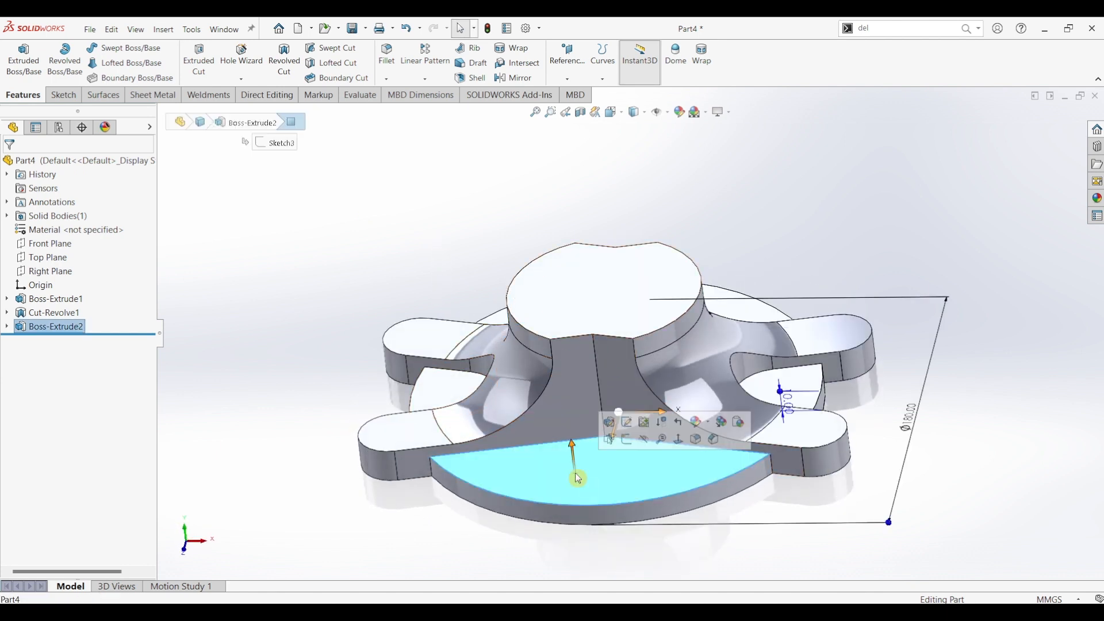
{"action": "left_click", "coordinate": [63, 95]}
{"action": "left_click", "coordinate": [17, 56]}
{"action": "left_click", "coordinate": [131, 52]}
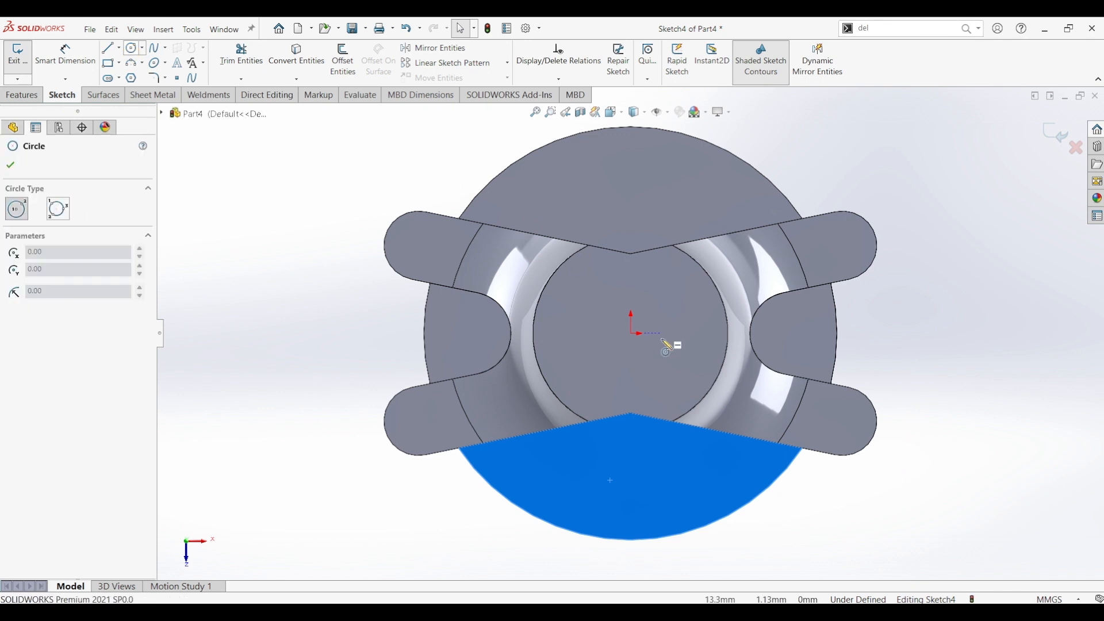
{"action": "left_click", "coordinate": [631, 334]}
{"action": "left_click", "coordinate": [694, 442]}
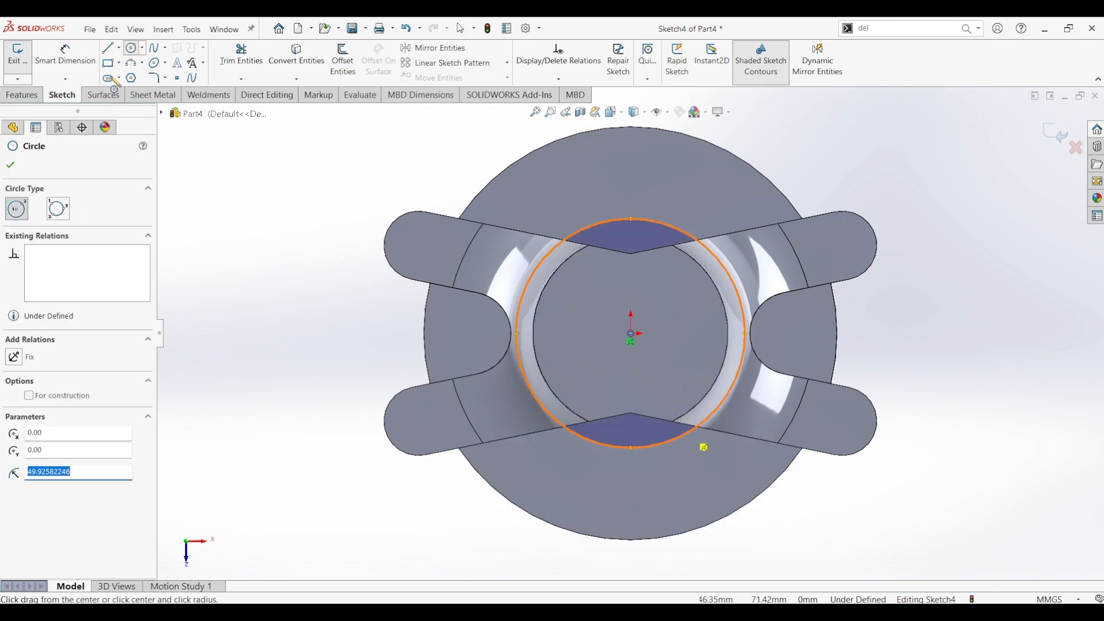
Step: Dimension the circle's diameter to 85 mm
{"action": "key", "text": "d"}
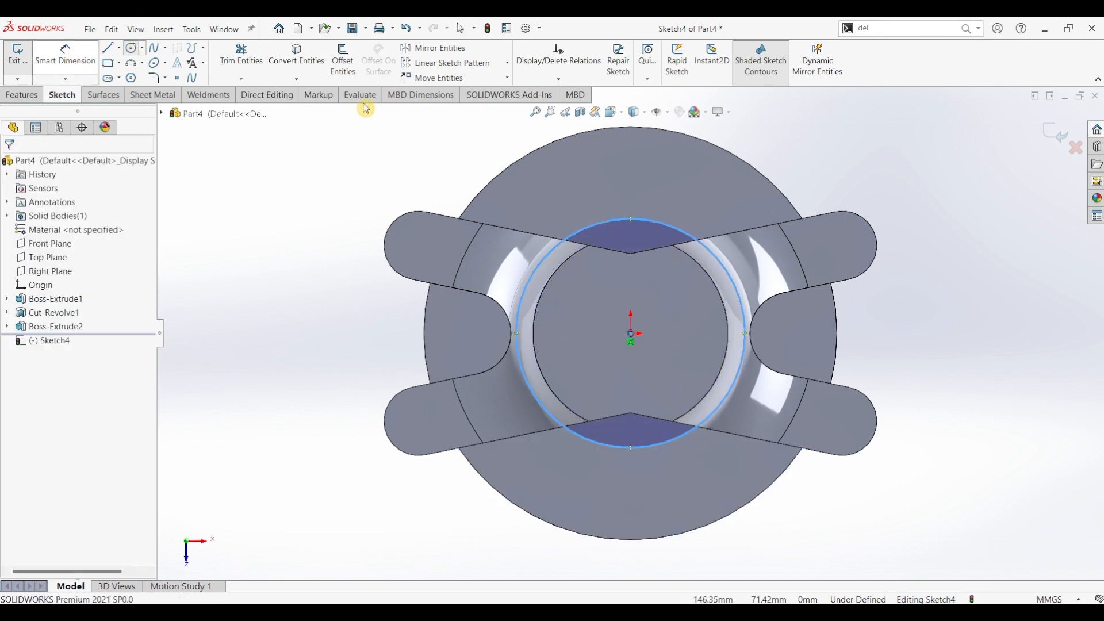
{"action": "left_click", "coordinate": [669, 226]}
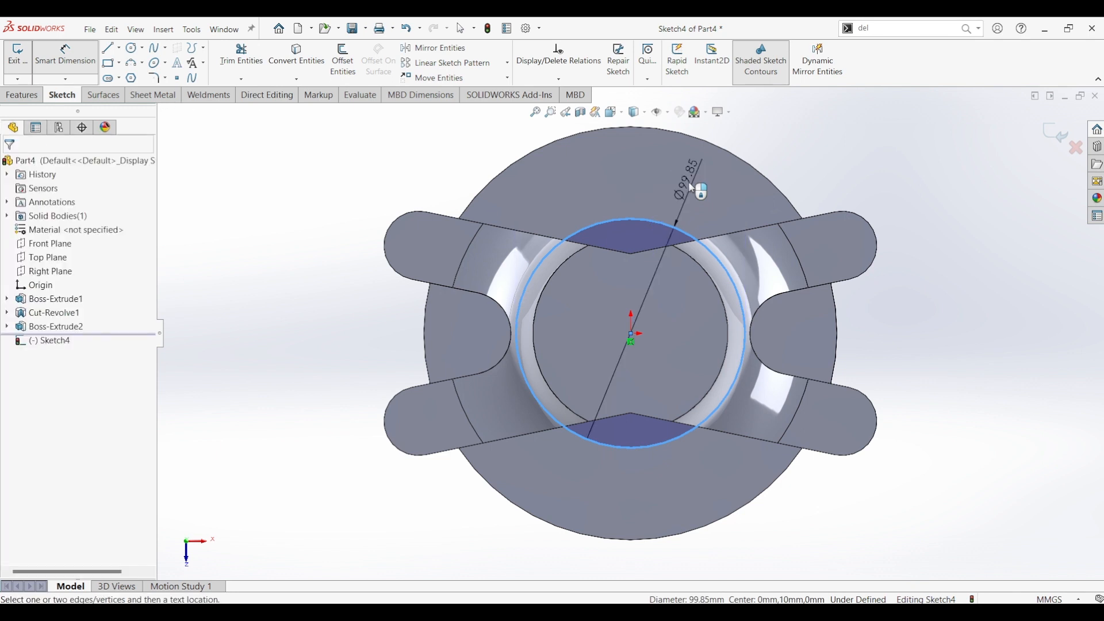
{"action": "left_click", "coordinate": [702, 185]}
{"action": "type", "text": "85"}
{"action": "key", "text": "Return"}
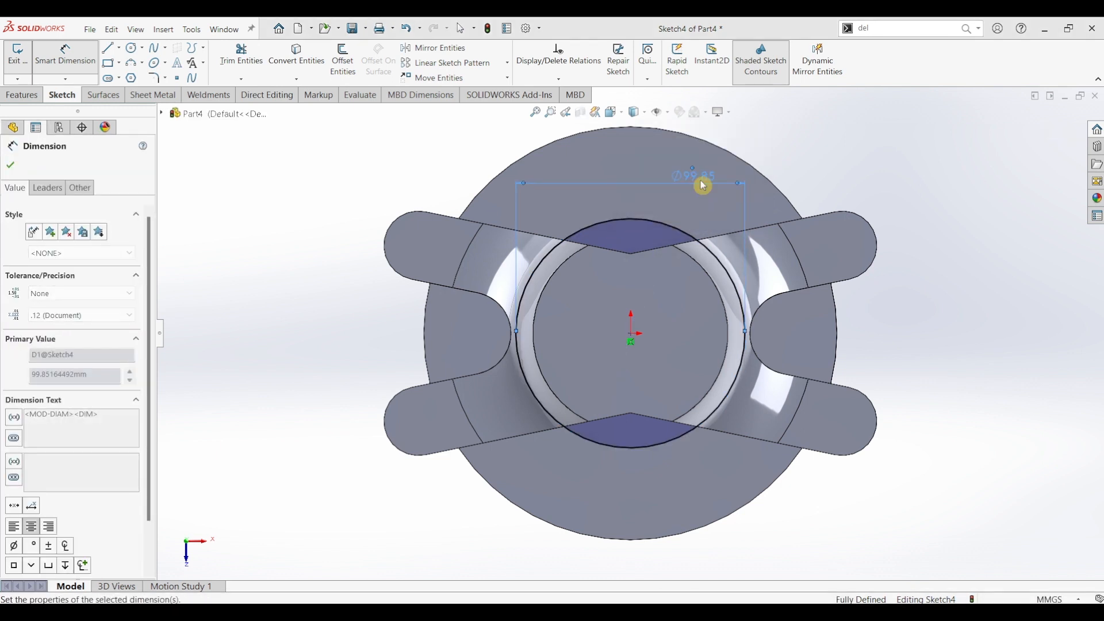
Step: Extrude the 85 mm circle upward as a blind boss 52.5 mm deep with the result merged
{"action": "left_click", "coordinate": [22, 95]}
{"action": "left_click", "coordinate": [23, 60]}
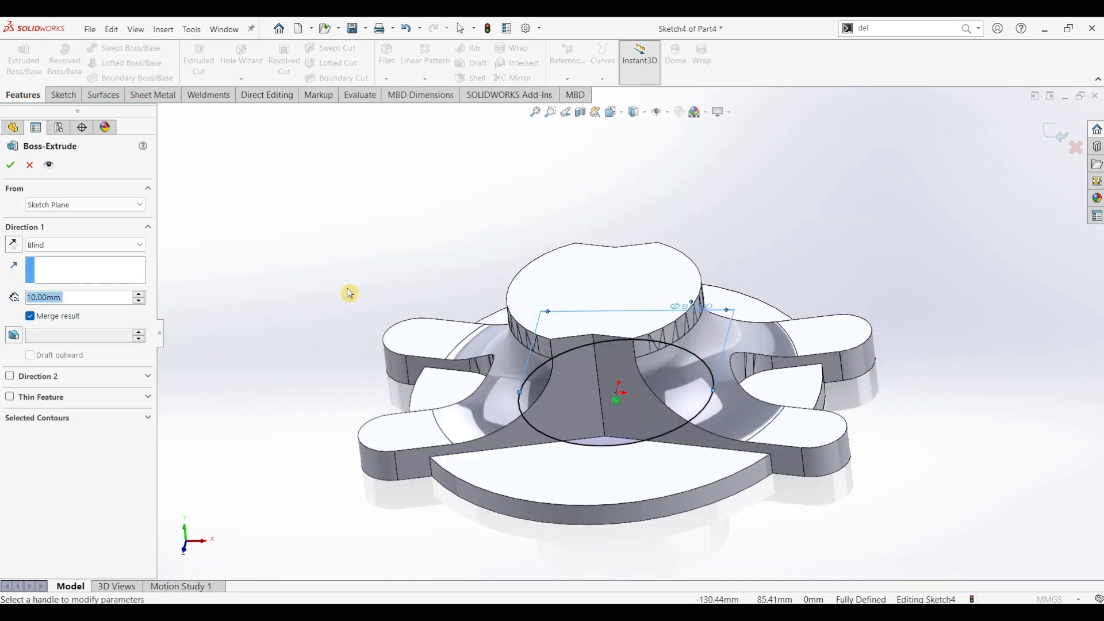
{"action": "type", "text": "52.5"}
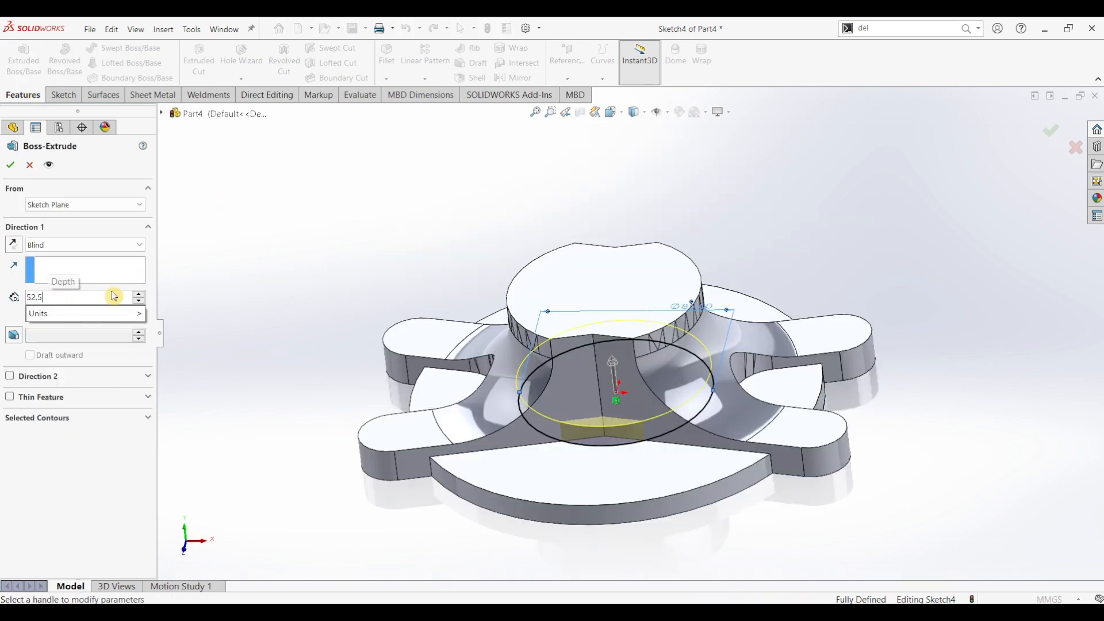
{"action": "key", "text": "Return"}
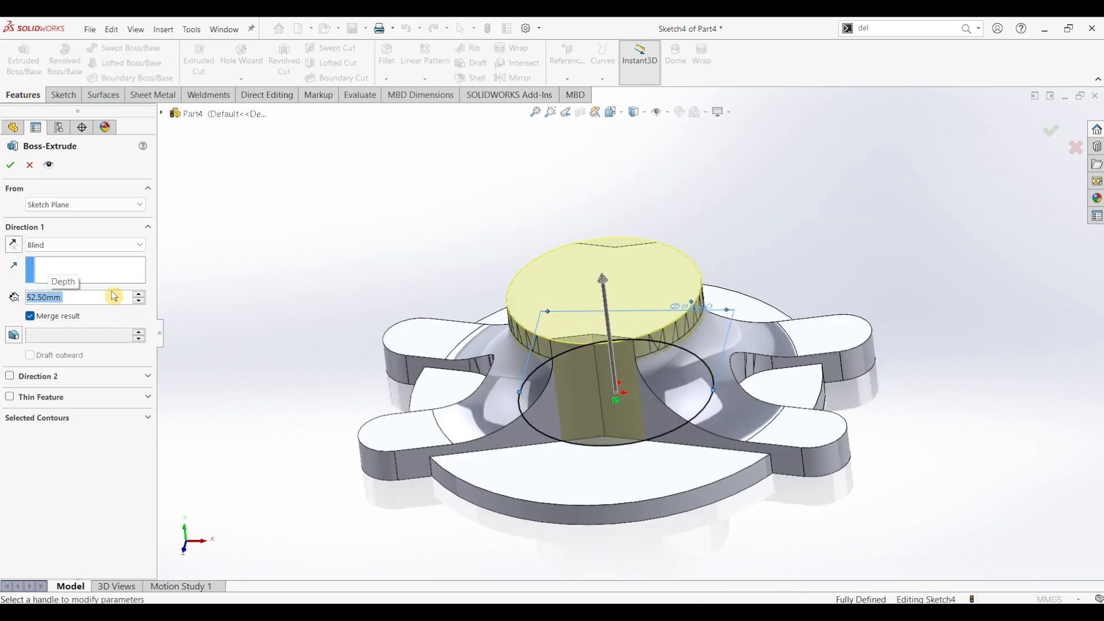
{"action": "left_click", "coordinate": [10, 166]}
Step: On the top face of the central hub, sketch a circle about 109 mm in diameter centred on the origin
{"action": "left_click", "coordinate": [592, 295]}
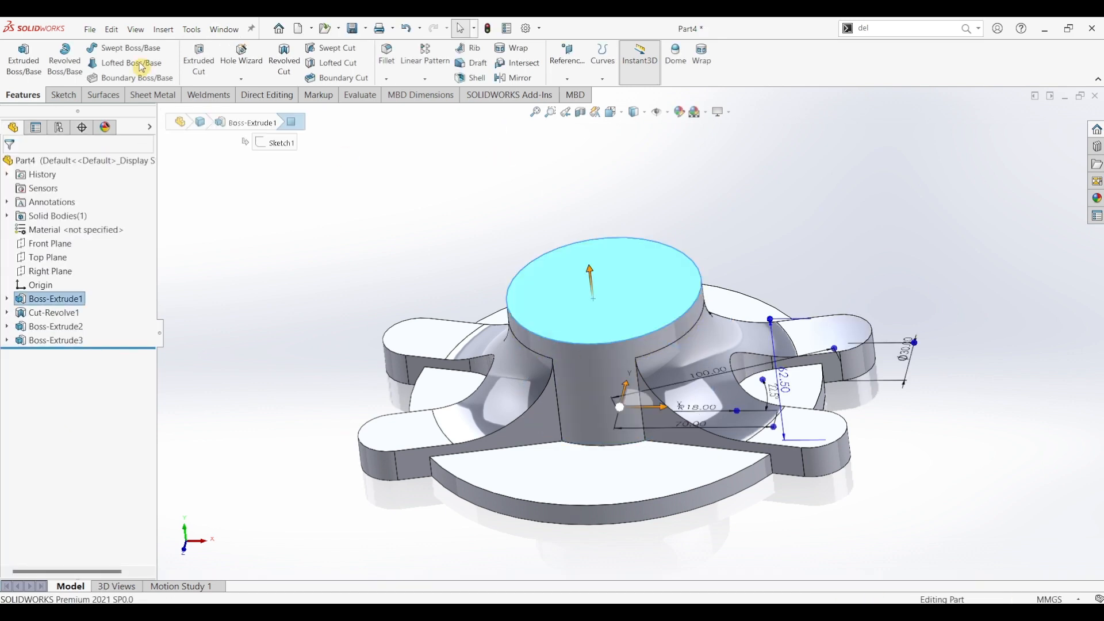
{"action": "left_click", "coordinate": [64, 95]}
{"action": "left_click", "coordinate": [17, 57]}
{"action": "left_click", "coordinate": [132, 48]}
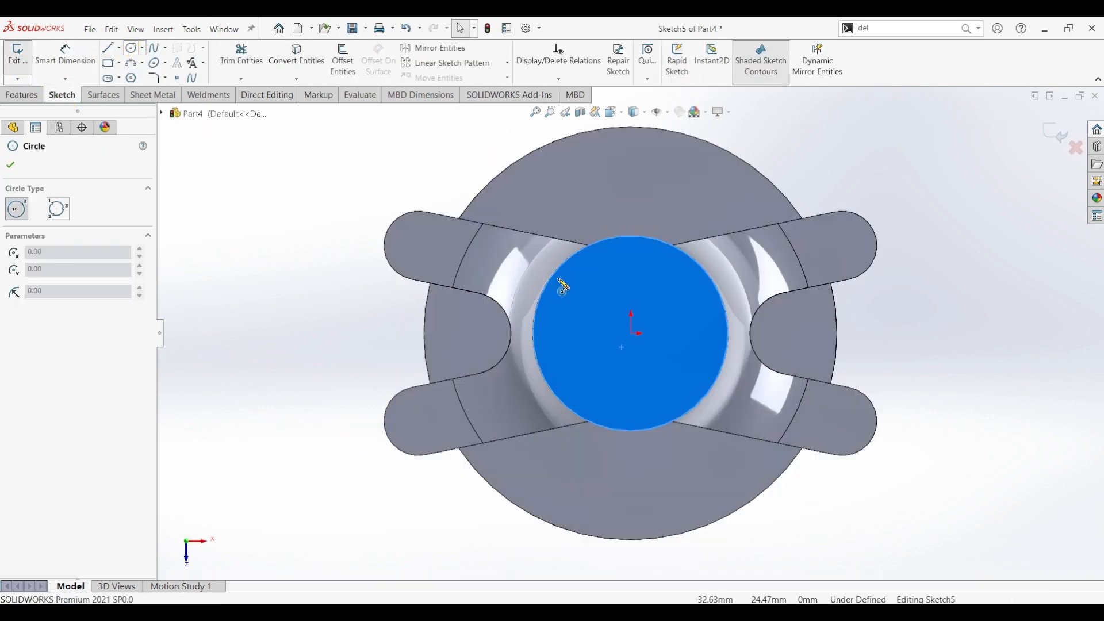
{"action": "left_click", "coordinate": [631, 333]}
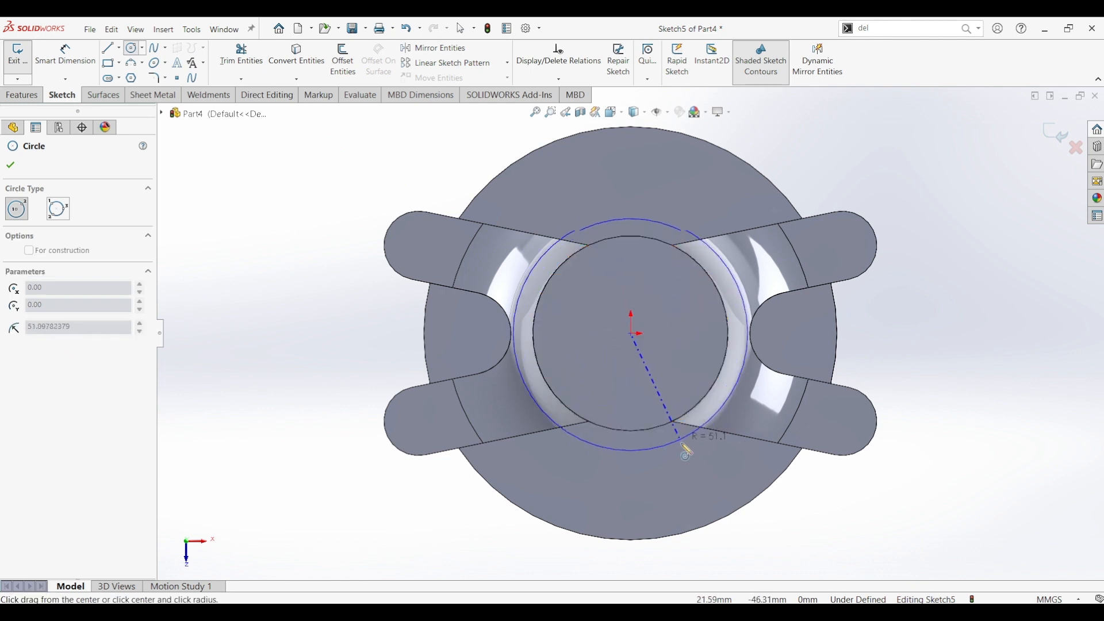
{"action": "left_click", "coordinate": [687, 452]}
Step: Dimension the hub-top circle's diameter to 115 mm
{"action": "left_click", "coordinate": [65, 54]}
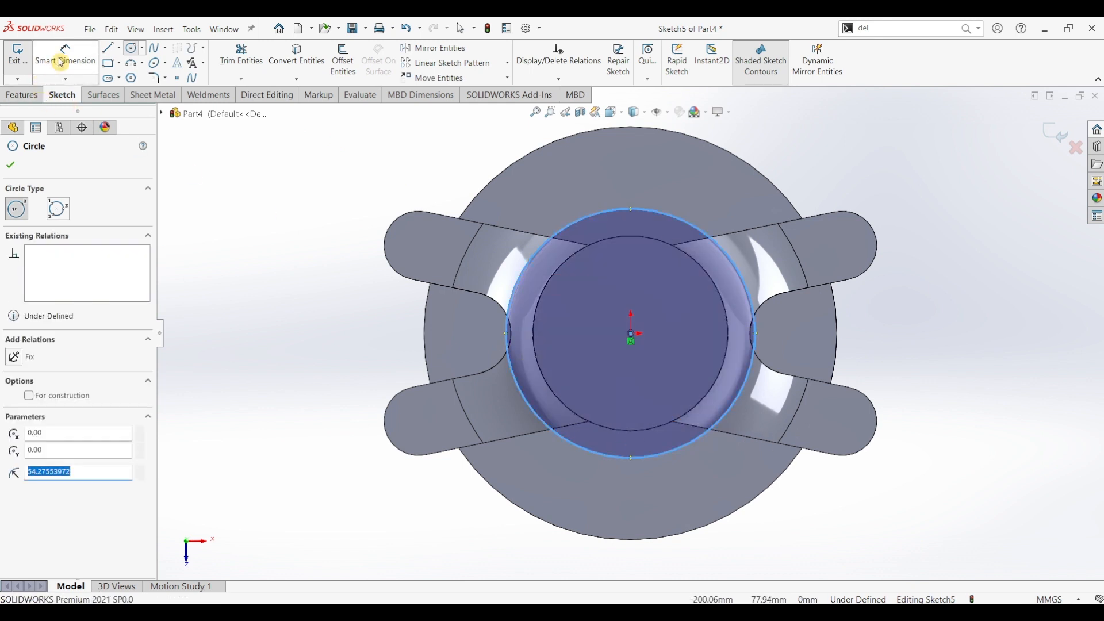
{"action": "left_click", "coordinate": [662, 214]}
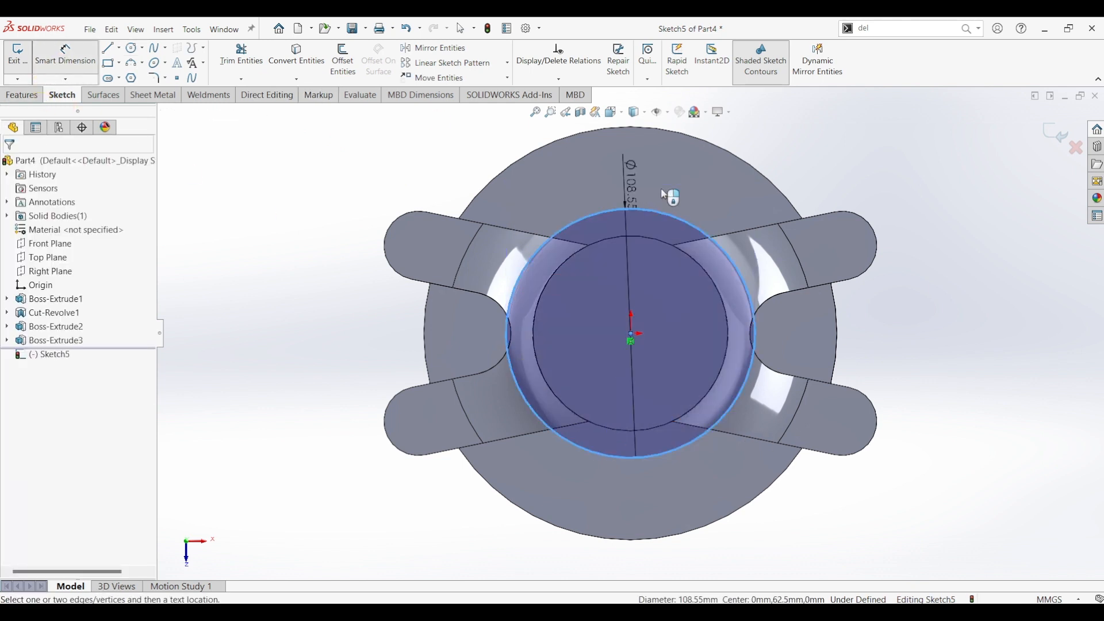
{"action": "left_click", "coordinate": [665, 194]}
{"action": "key", "text": "Return"}
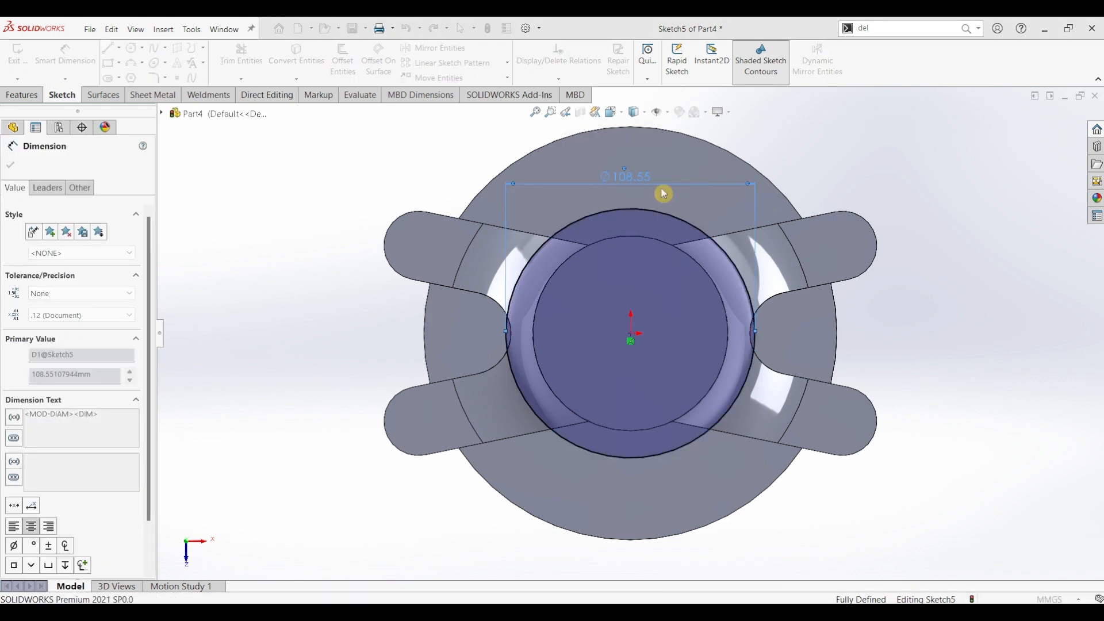
Step: Extrude the 115 mm circle upward as a blind boss 15 mm deep with the result merged
{"action": "left_click", "coordinate": [22, 95]}
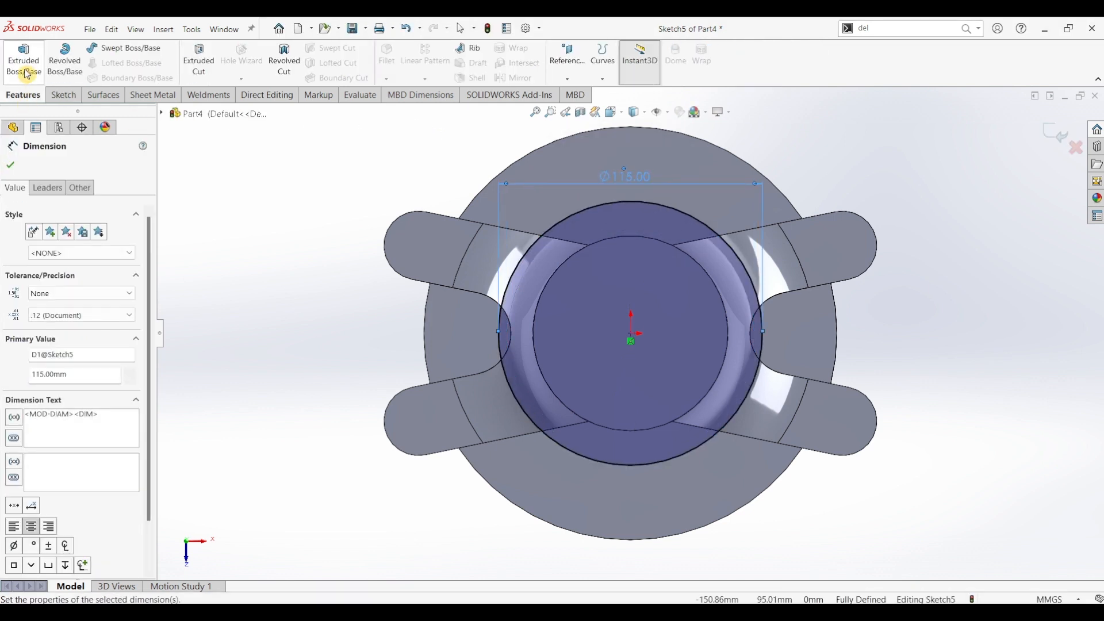
{"action": "left_click", "coordinate": [24, 63]}
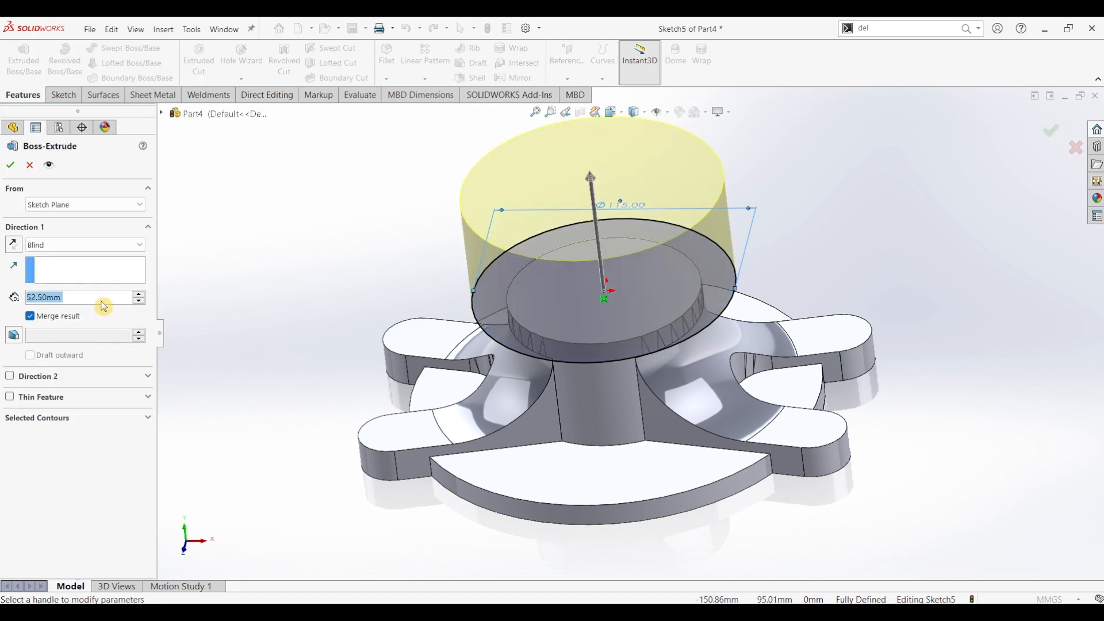
{"action": "type", "text": "15"}
{"action": "key", "text": "Return"}
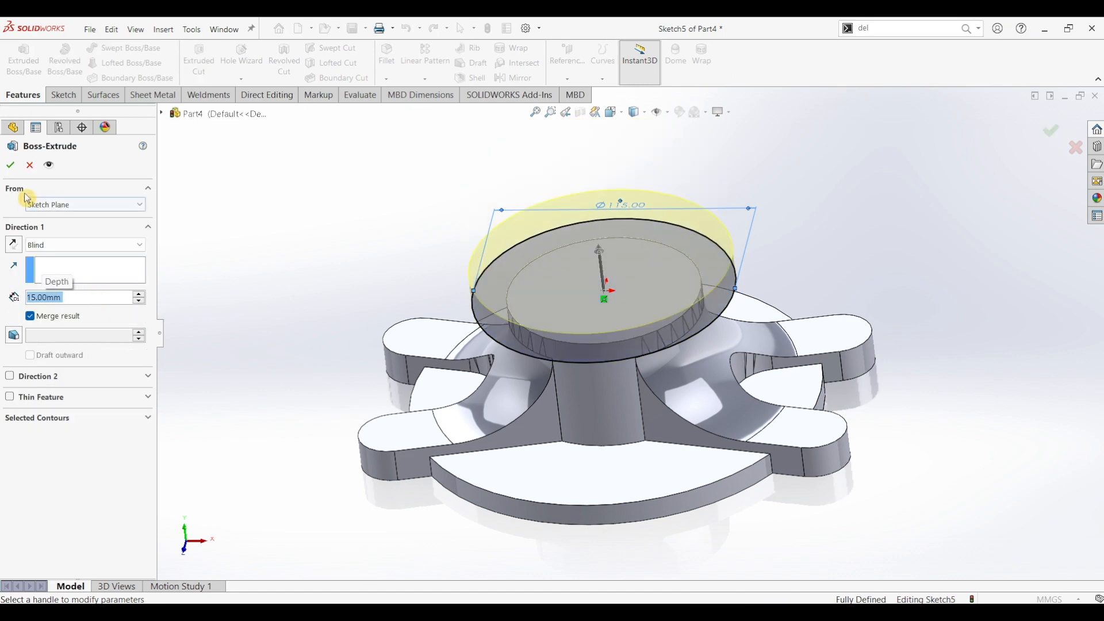
{"action": "left_click", "coordinate": [9, 165]}
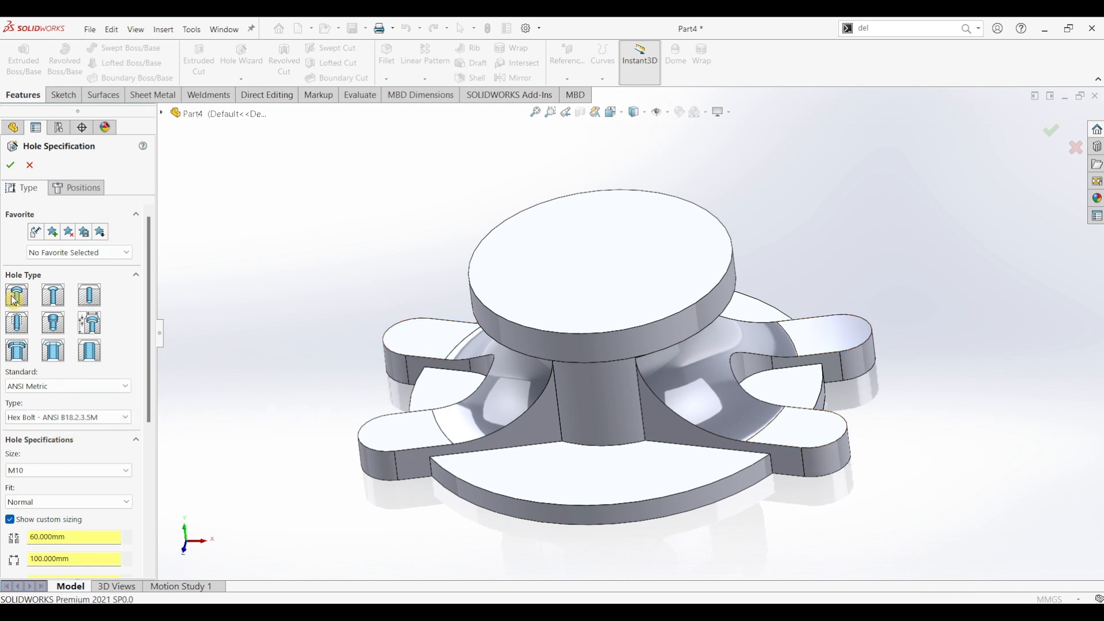
Step: Specify a counterbore hole with custom sizes: 12 mm through-hole diameter, 20 mm counterbore diameter and 5 mm counterbore depth
{"action": "left_click_drag", "start_coordinate": [150, 253], "coordinate": [150, 345]}
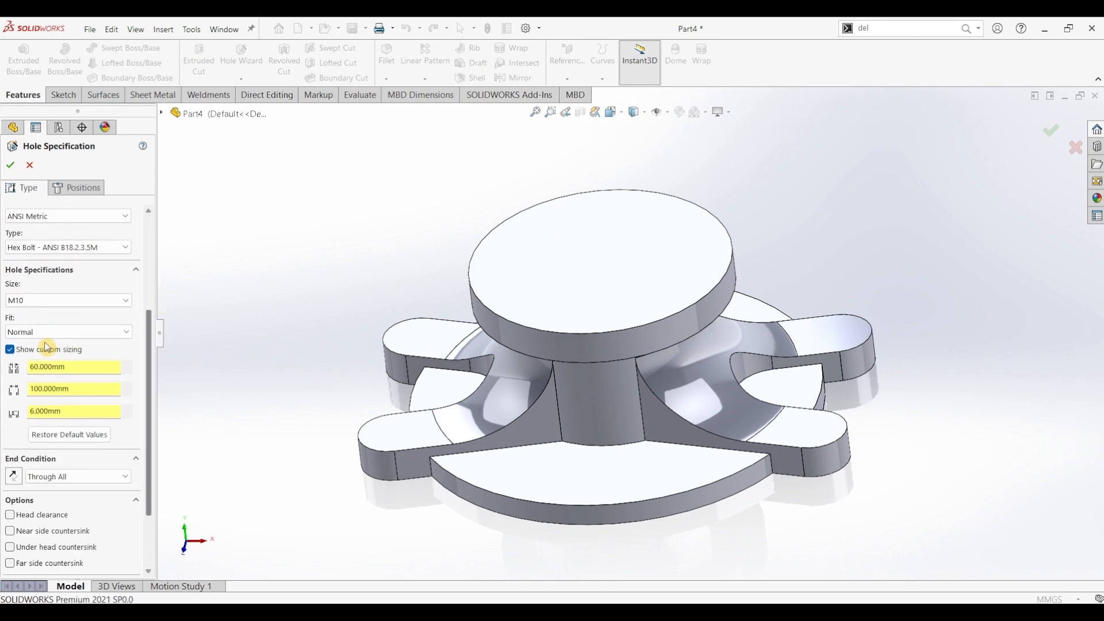
{"action": "left_click", "coordinate": [10, 350]}
{"action": "left_click", "coordinate": [11, 351]}
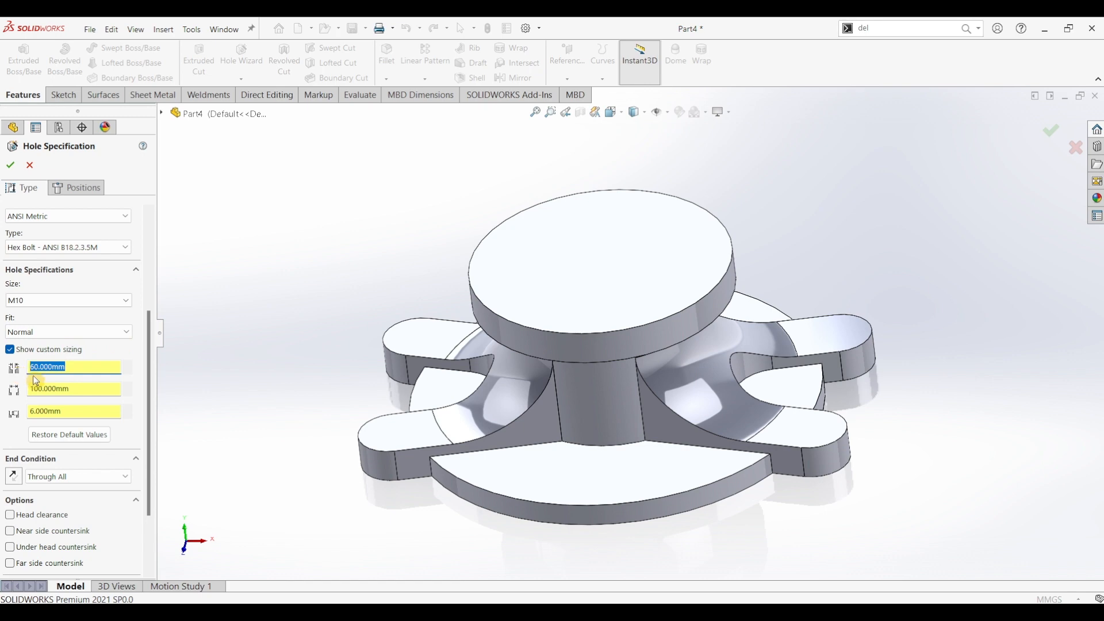
{"action": "type", "text": "12"}
{"action": "key", "text": "Tab"}
{"action": "type", "text": "5"}
{"action": "key", "text": "Tab"}
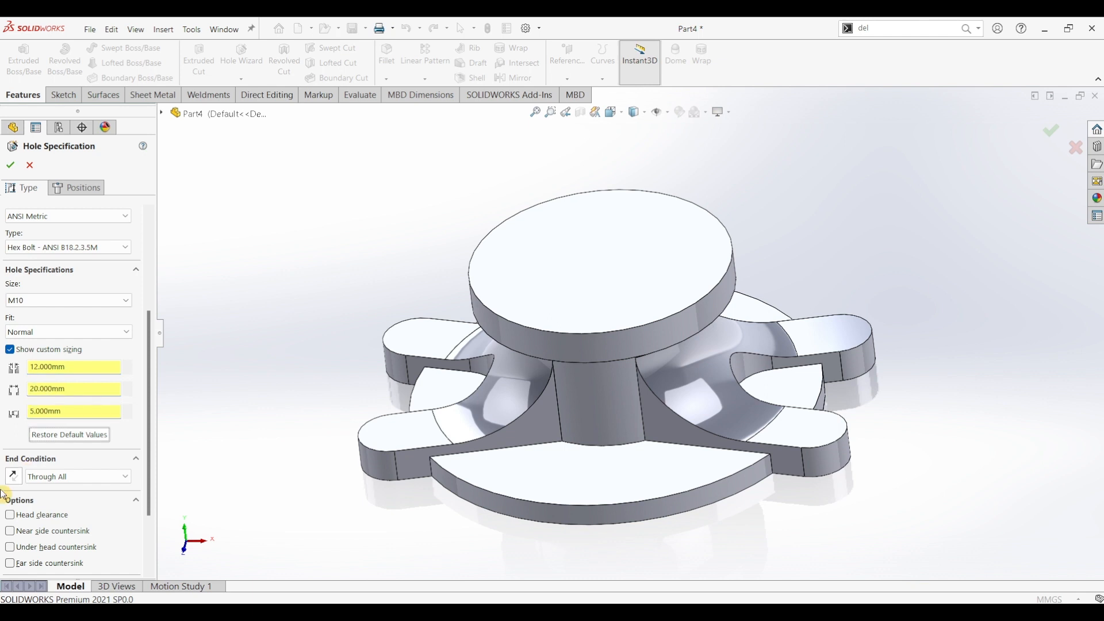
{"action": "left_click", "coordinate": [11, 167]}
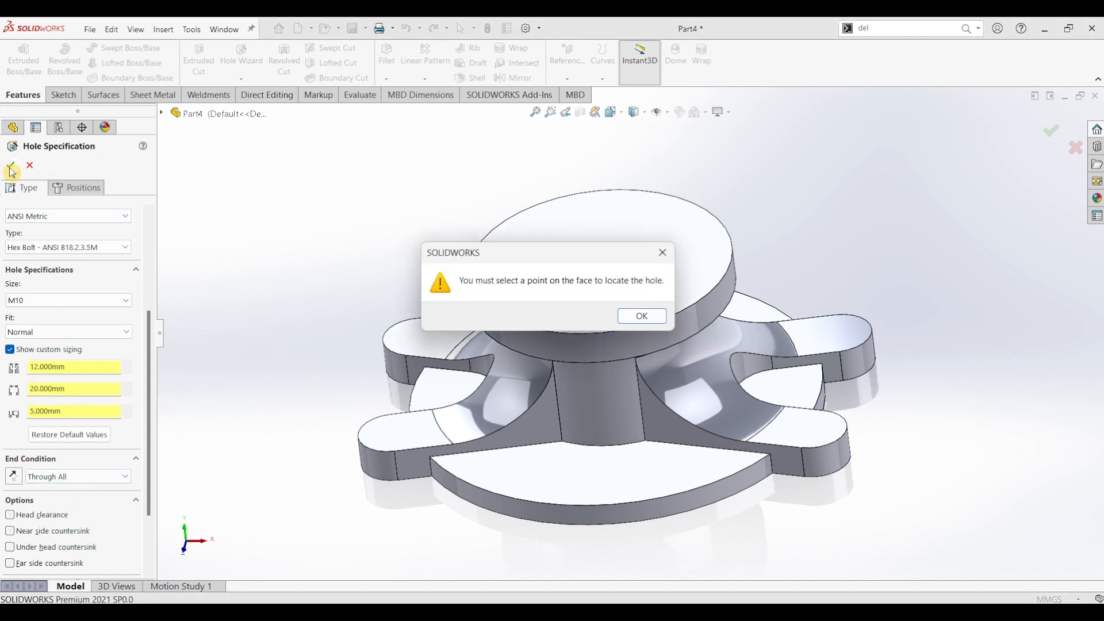
{"action": "left_click", "coordinate": [631, 318]}
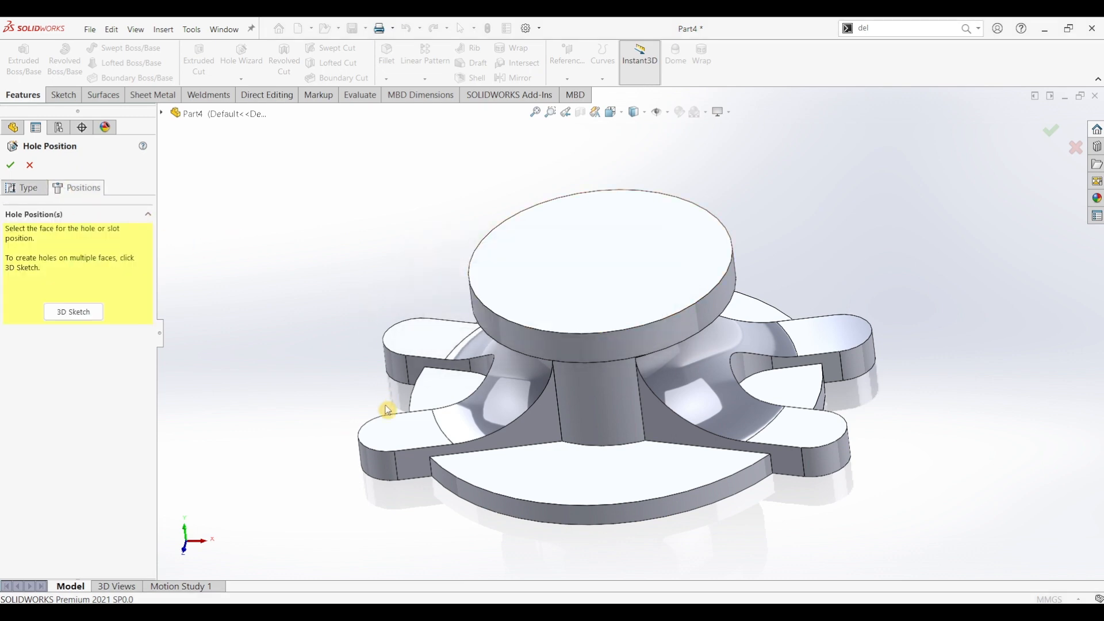
Step: Place the counterbore hole on the front-left arm's upper face, concentric with its rounded end, and create it
{"action": "left_click", "coordinate": [395, 435]}
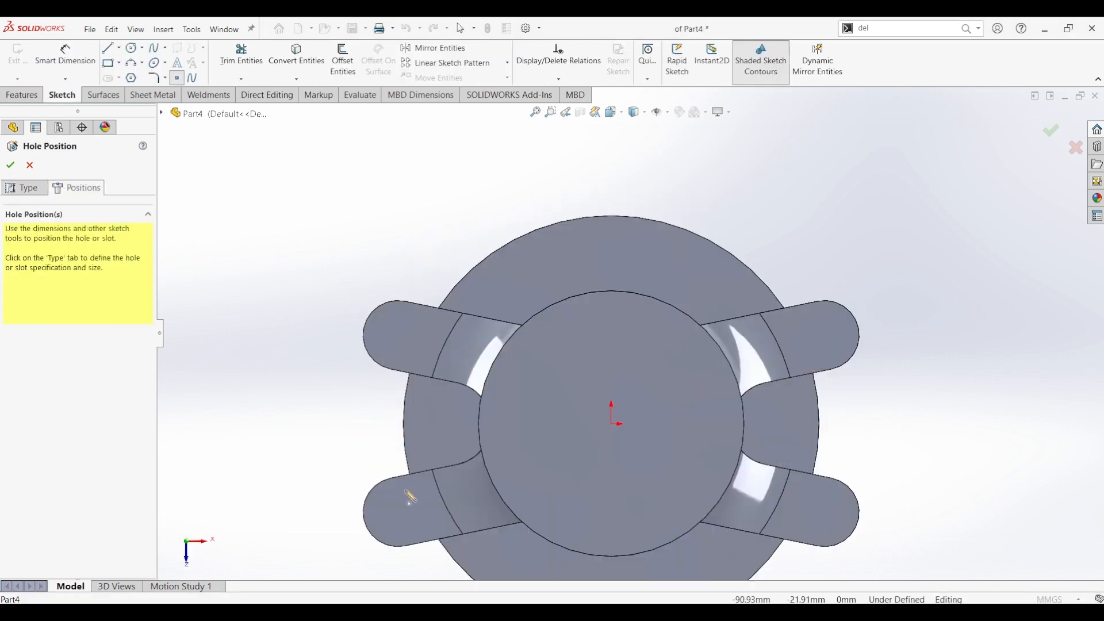
{"action": "scroll", "coordinate": [402, 500], "scroll_direction": "down", "scroll_amount": 5}
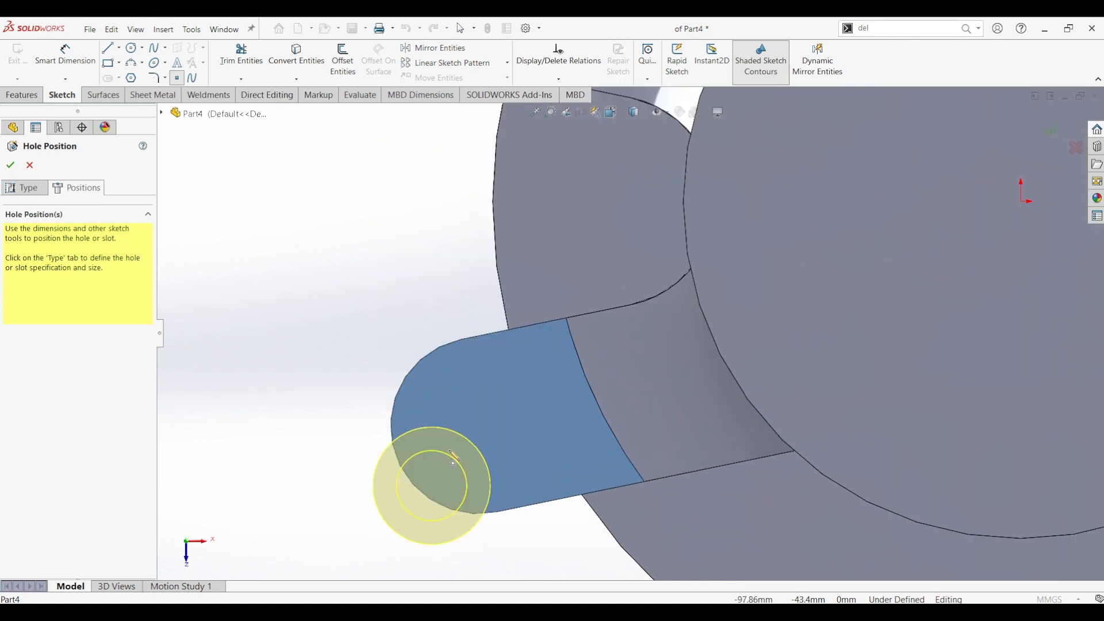
{"action": "mouse_move", "coordinate": [412, 374]}
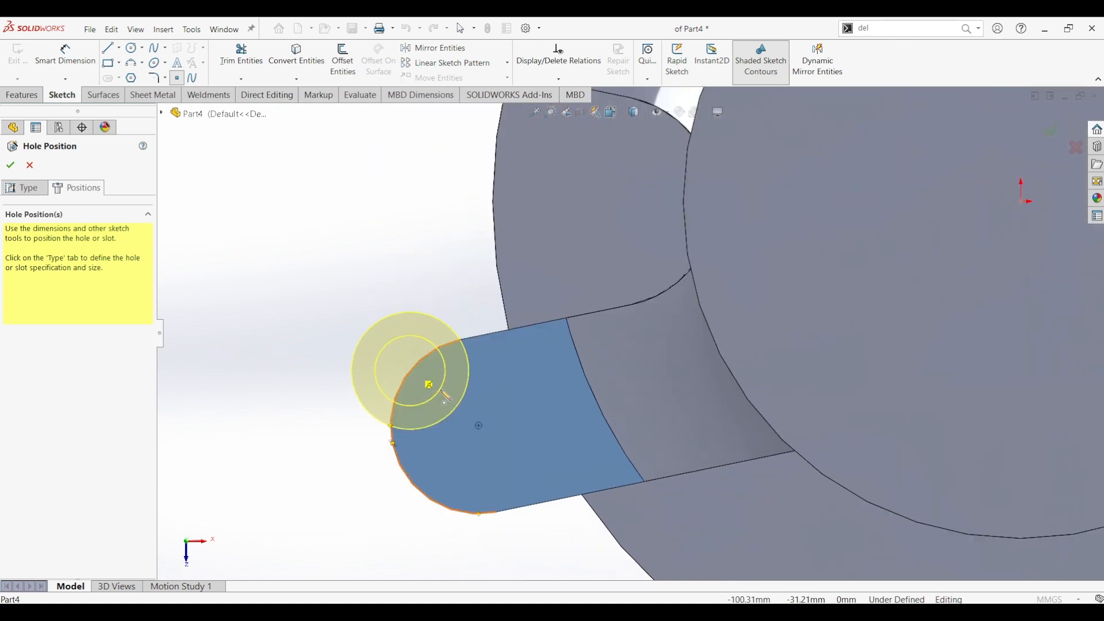
{"action": "left_click", "coordinate": [479, 426]}
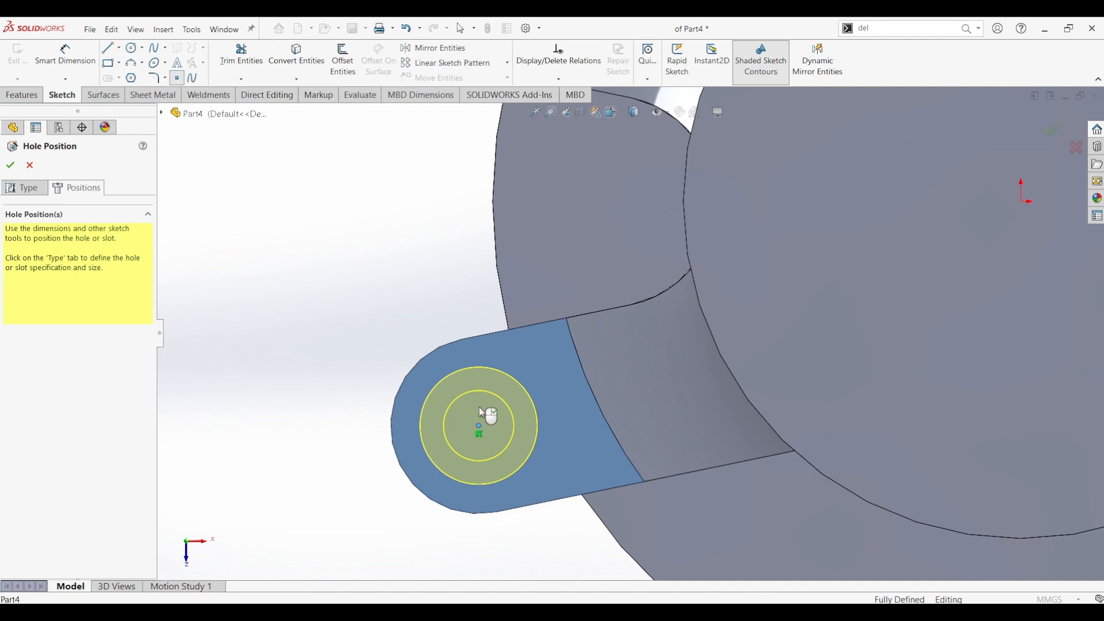
{"action": "left_click", "coordinate": [17, 166]}
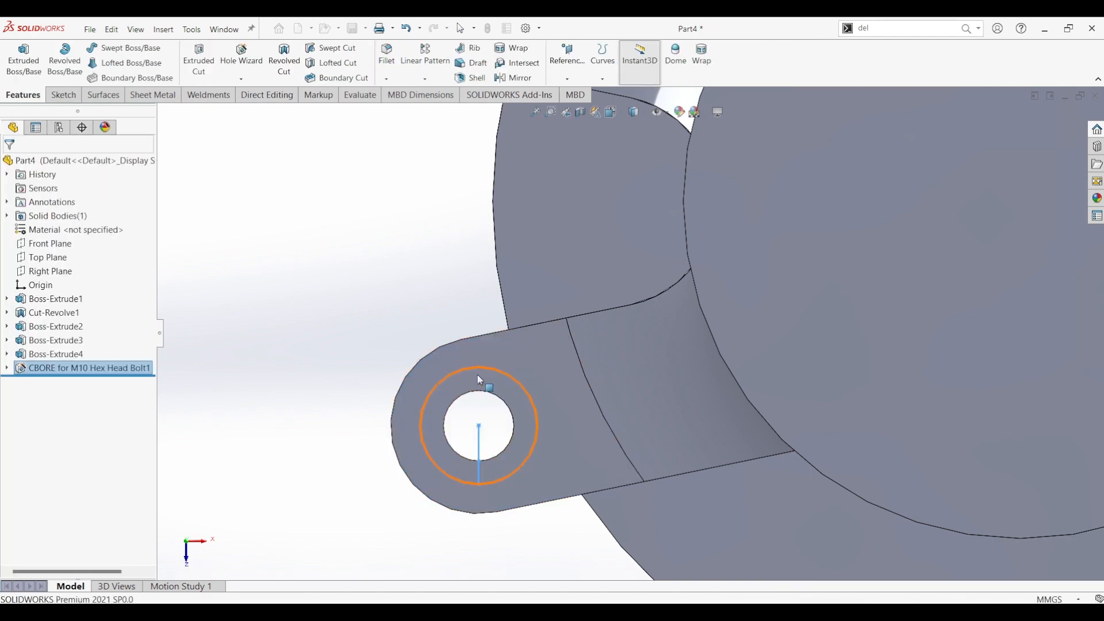
Step: Mirror the counterbore hole feature about the Front Plane onto the opposite arm
{"action": "middle_click_drag", "start_coordinate": [490, 394], "coordinate": [481, 386]}
{"action": "key", "text": "ctrl+7"}
{"action": "left_click", "coordinate": [368, 347]}
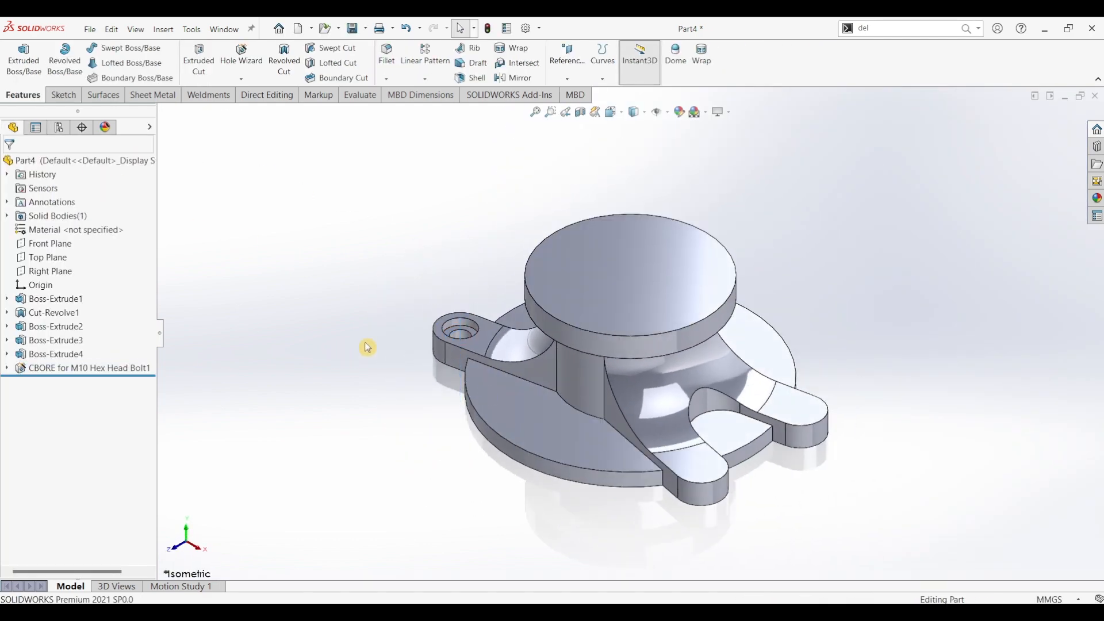
{"action": "left_click", "coordinate": [45, 243]}
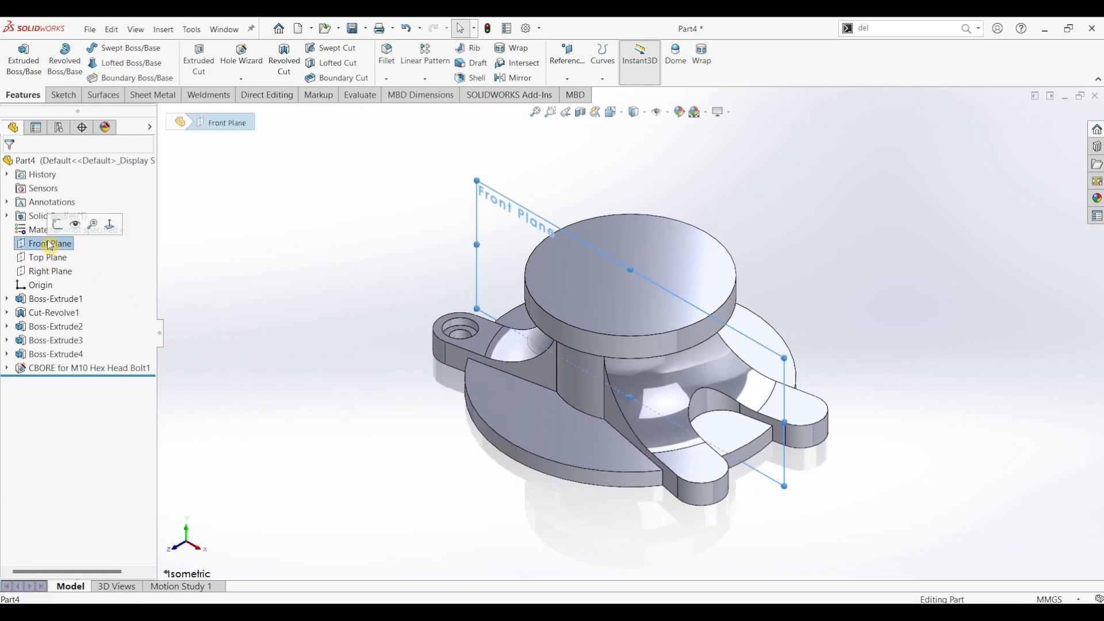
{"action": "left_click", "coordinate": [513, 77]}
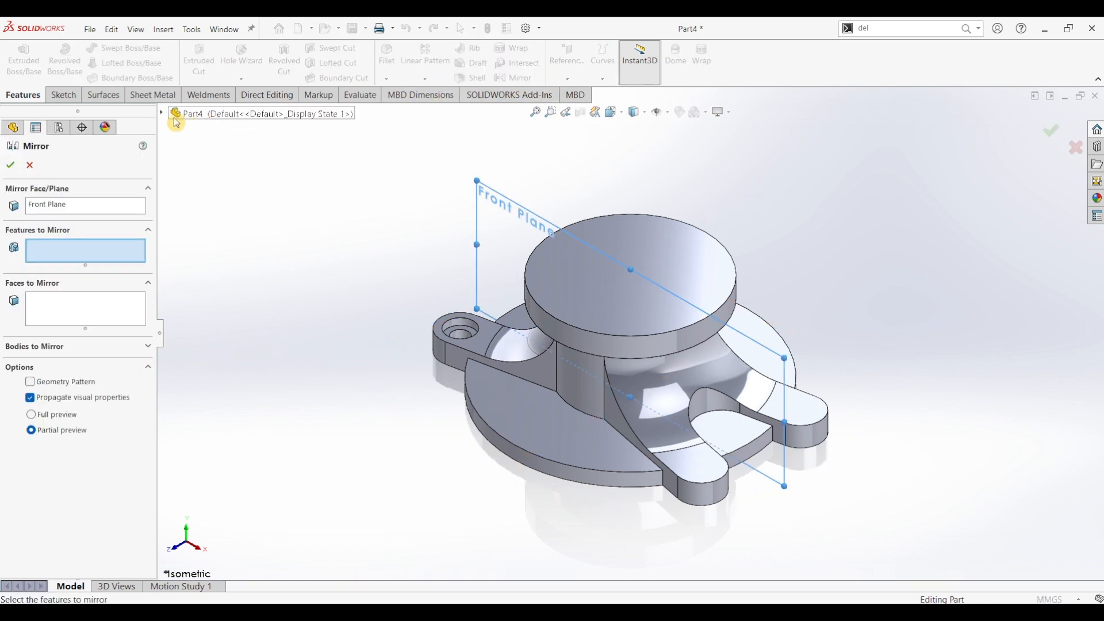
{"action": "left_click", "coordinate": [163, 114]}
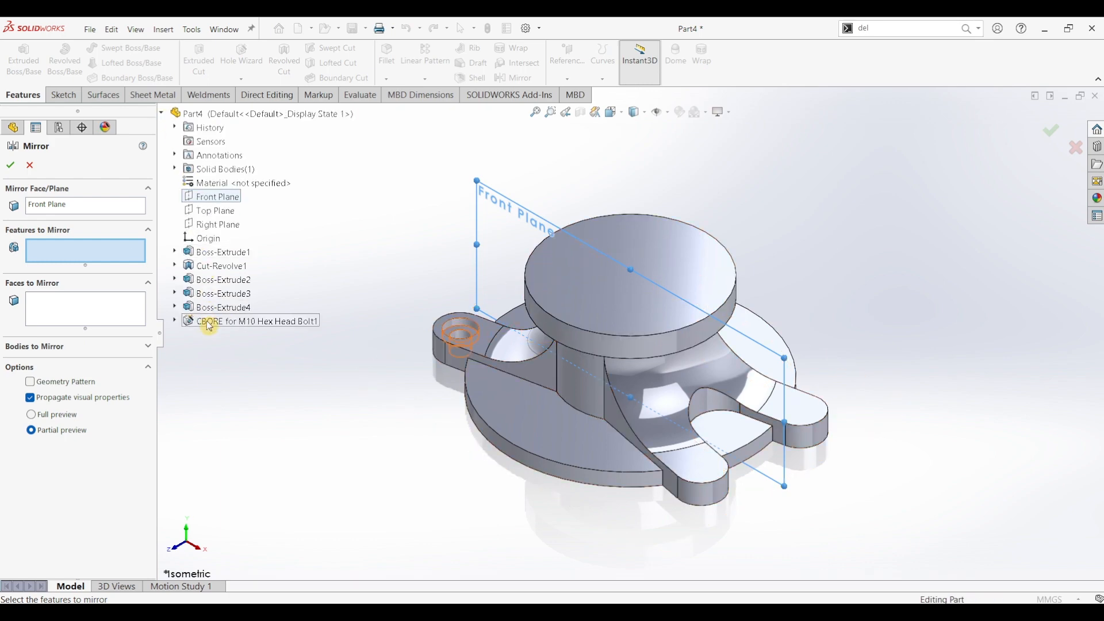
{"action": "left_click", "coordinate": [247, 320]}
{"action": "middle_click_drag", "start_coordinate": [281, 296], "coordinate": [345, 381]}
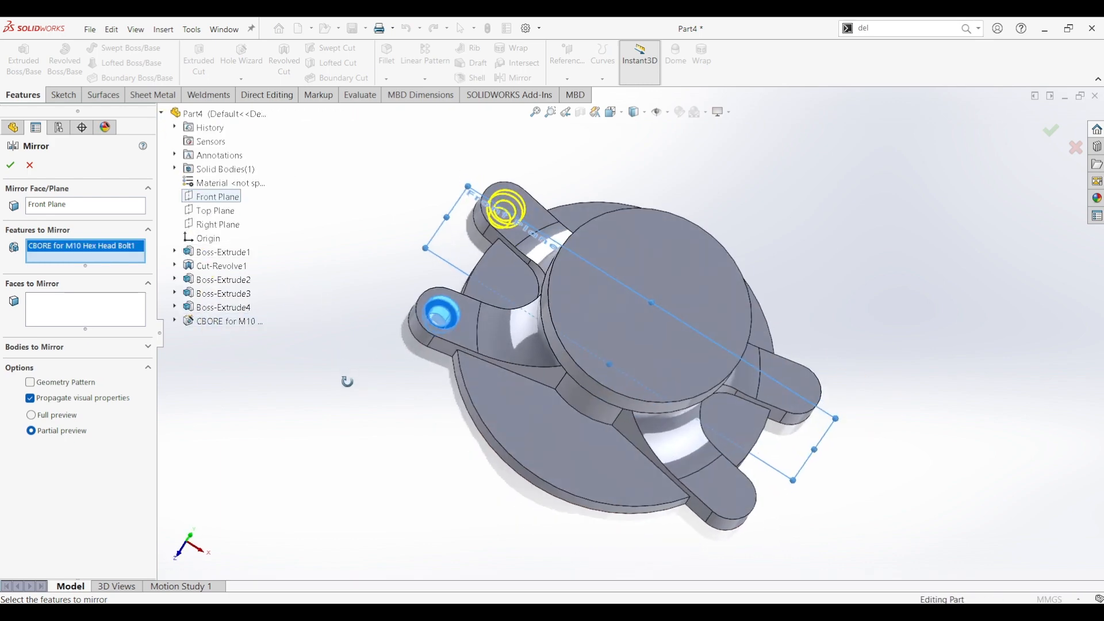
{"action": "left_click", "coordinate": [12, 165]}
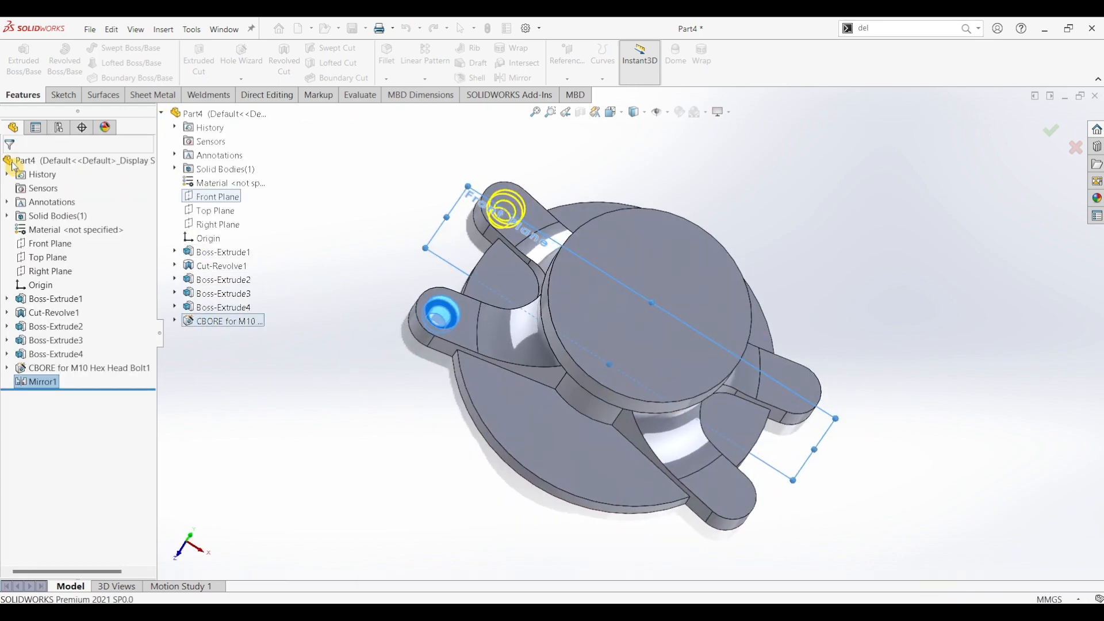
Step: Mirror the arm counterbore hole and its existing mirrored copy about the Right Plane onto the two remaining arms
{"action": "left_click", "coordinate": [35, 276]}
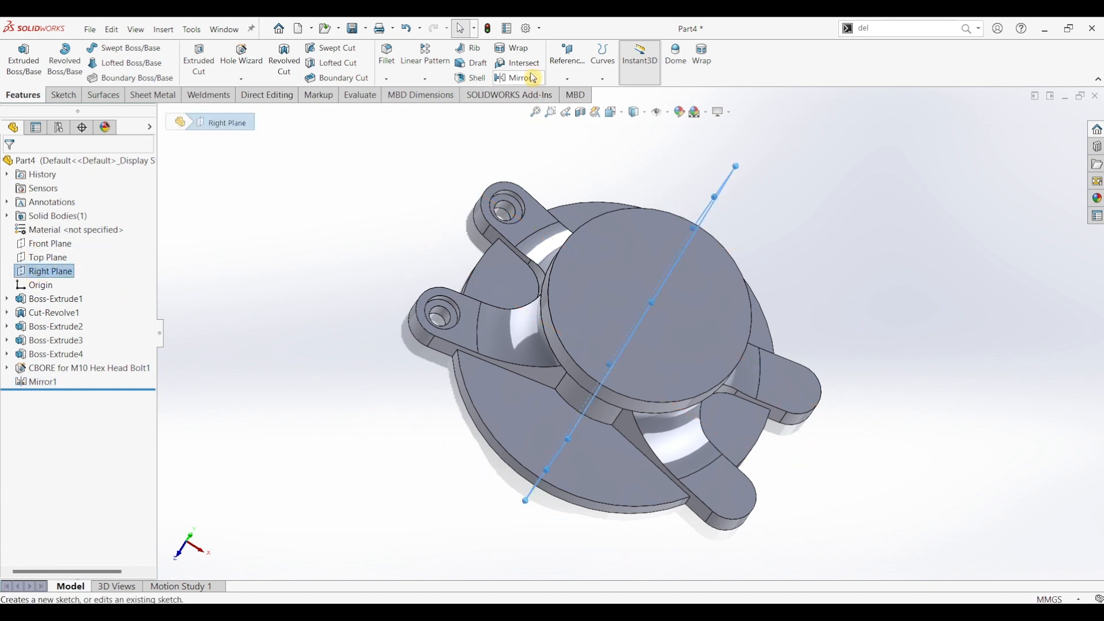
{"action": "key", "text": "Return"}
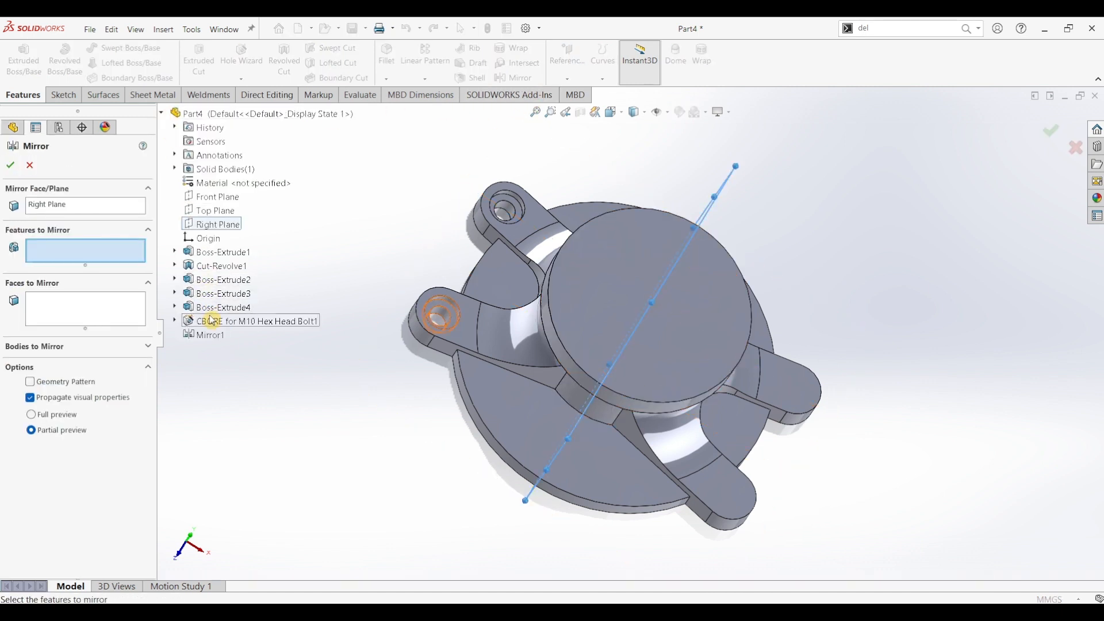
{"action": "left_click", "coordinate": [212, 321]}
{"action": "left_click", "coordinate": [202, 335]}
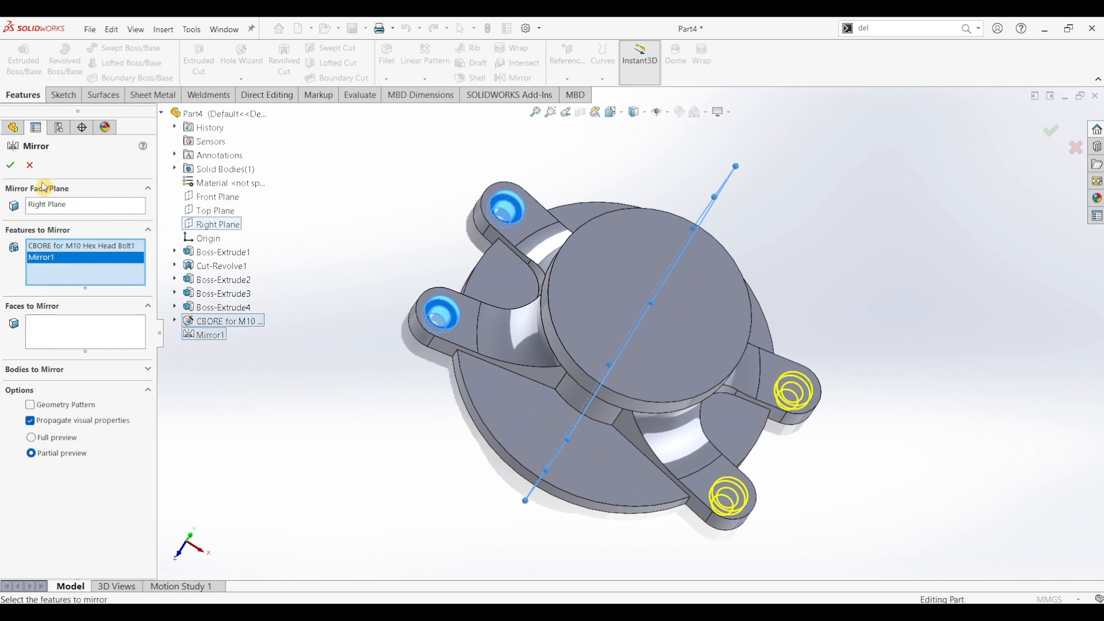
{"action": "left_click", "coordinate": [11, 167]}
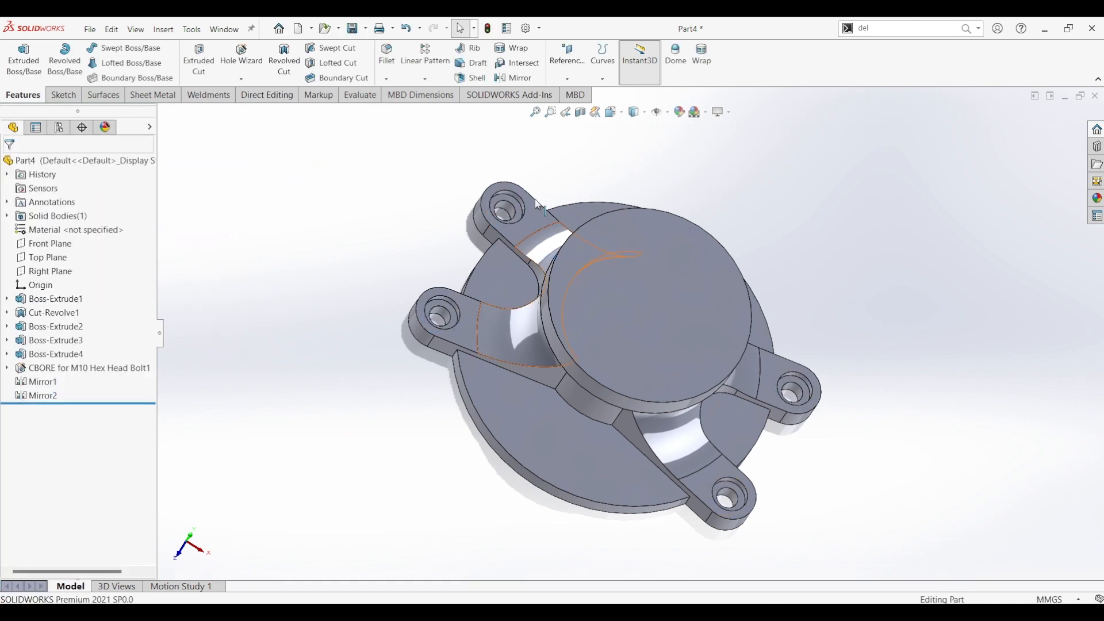
Step: Specify a new counterbore hole with custom sizes: 60 mm through-hole diameter, 100 mm counterbore diameter and 6 mm counterbore depth
{"action": "key", "text": "ctrl+7"}
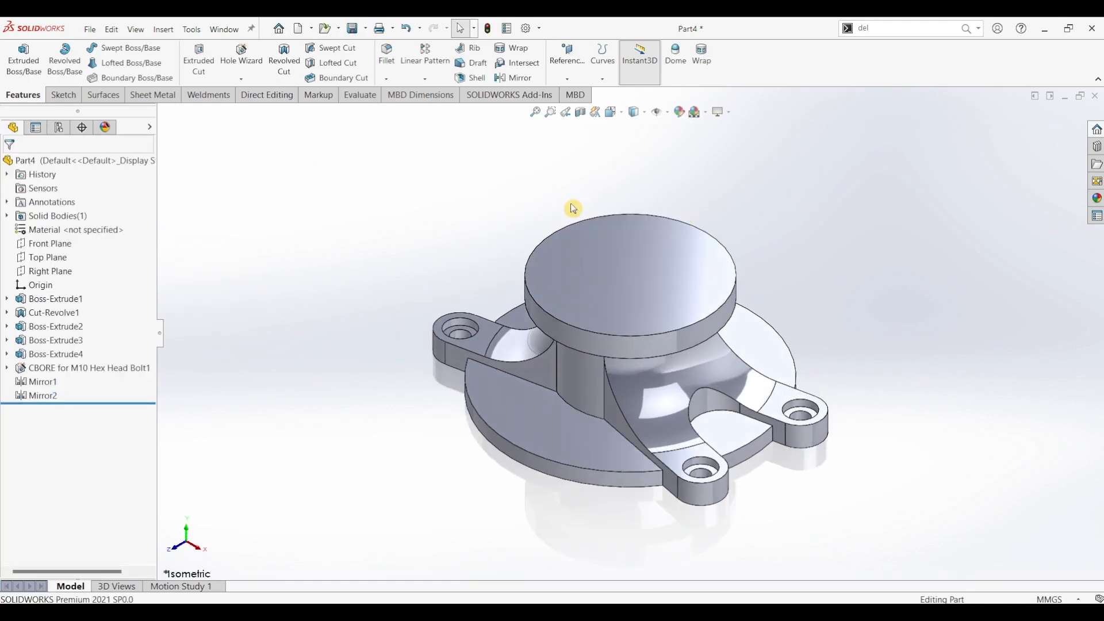
{"action": "left_click", "coordinate": [236, 53]}
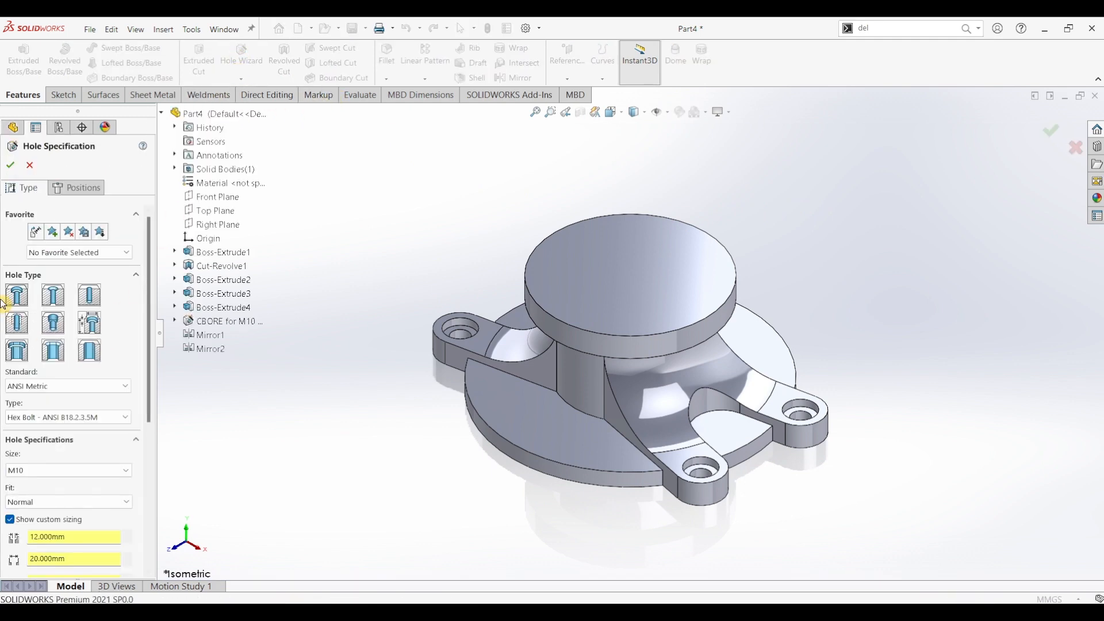
{"action": "left_click_drag", "start_coordinate": [150, 236], "coordinate": [160, 345]}
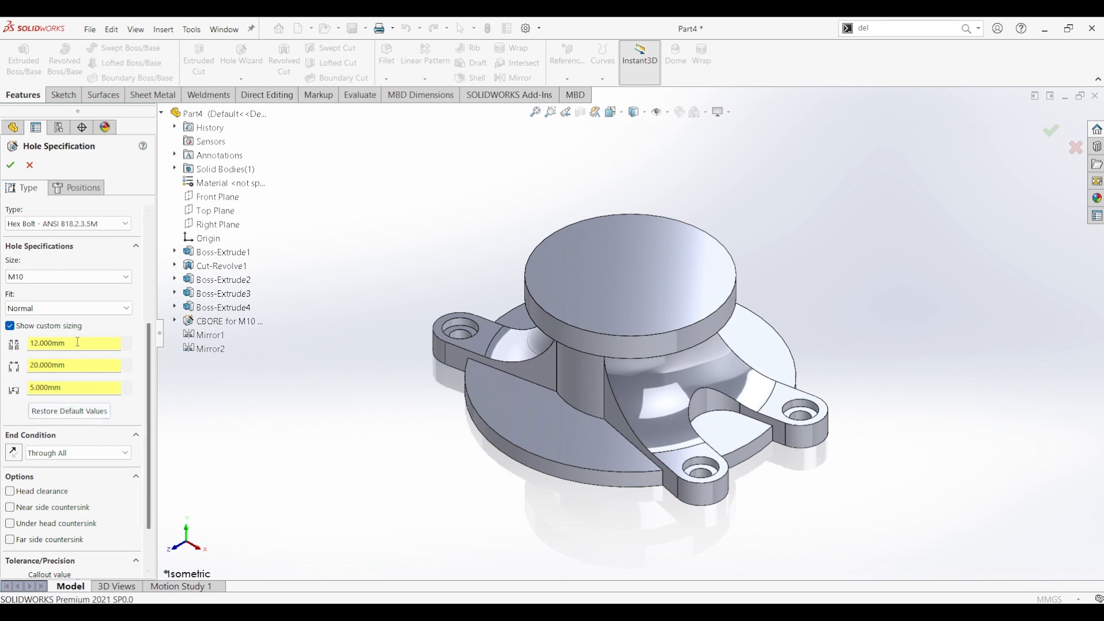
{"action": "left_click_drag", "start_coordinate": [77, 343], "coordinate": [5, 351]}
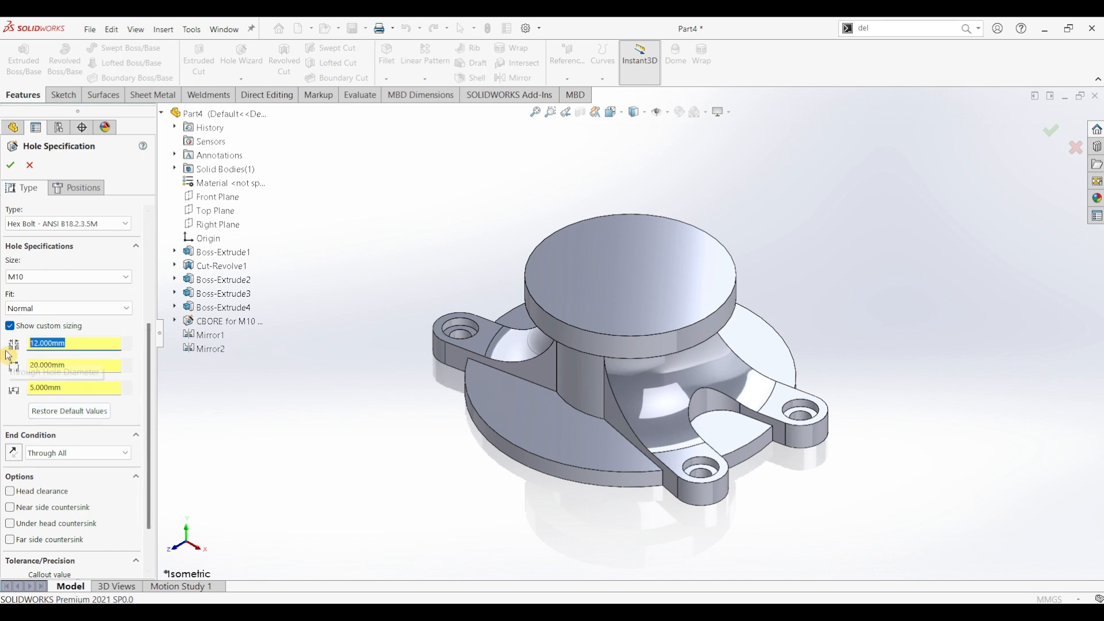
{"action": "key", "text": "Tab"}
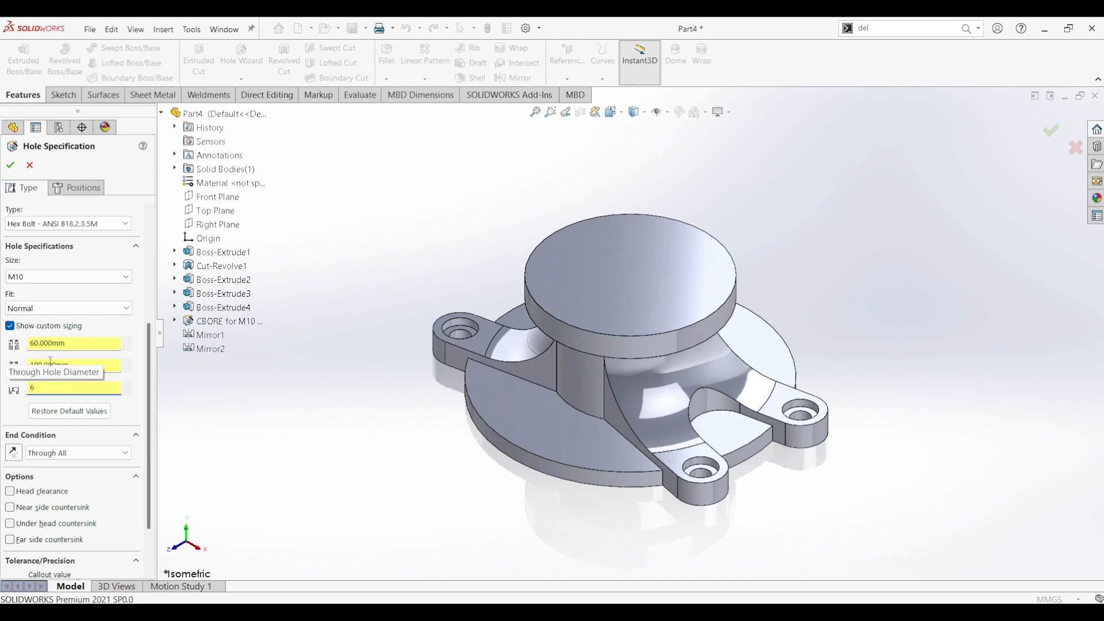
Step: Place the large counterbore hole on the top flange's upper face, centred on the origin, and create it
{"action": "left_click", "coordinate": [76, 187]}
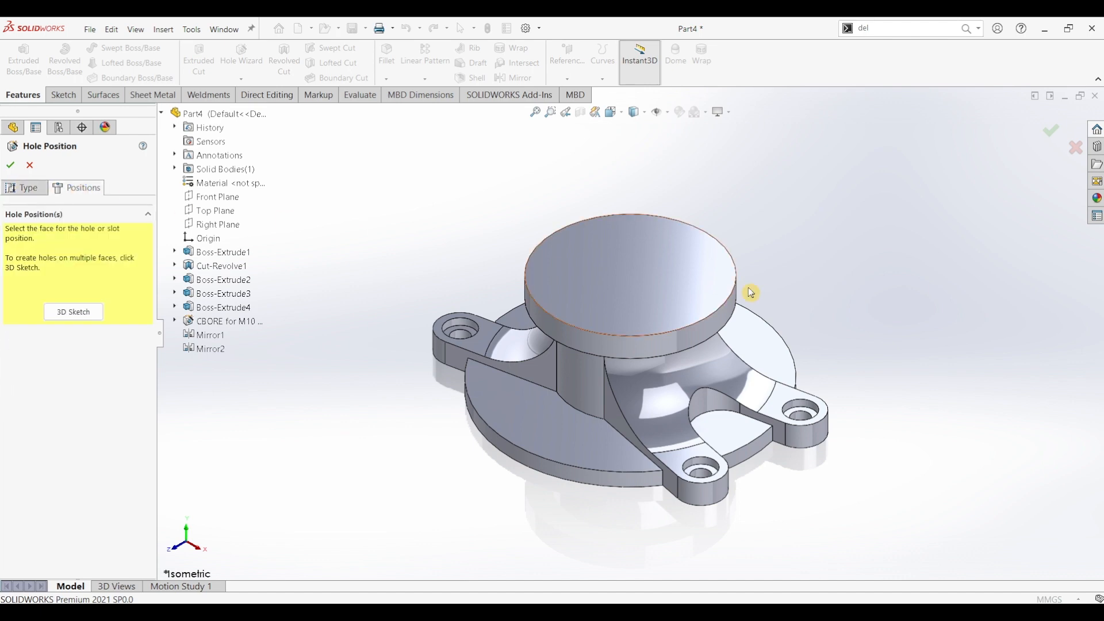
{"action": "left_click", "coordinate": [658, 282]}
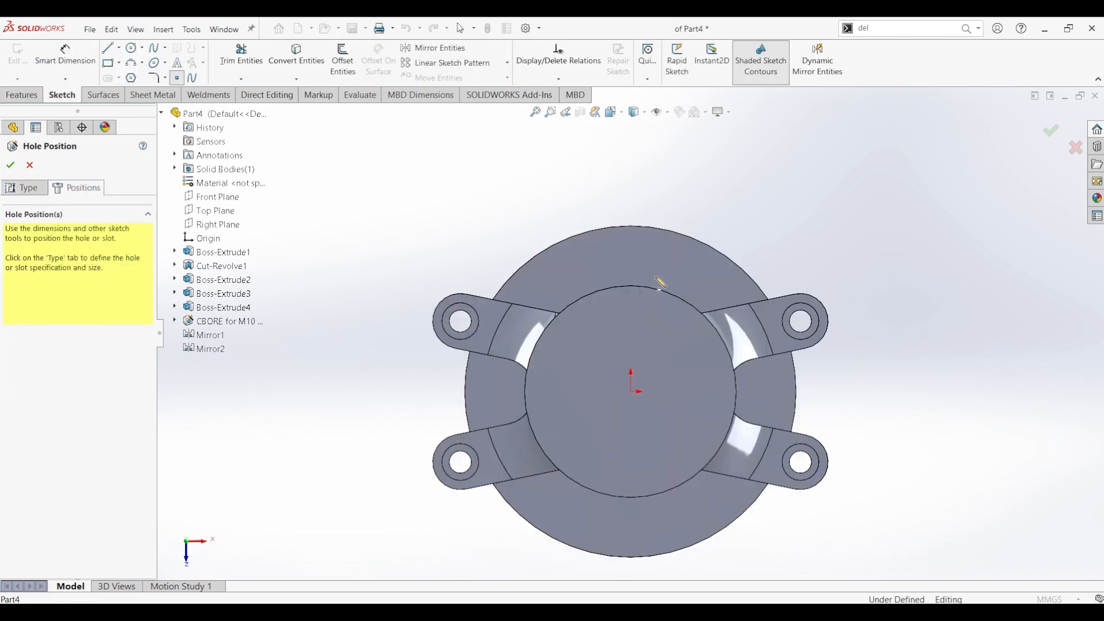
{"action": "left_click", "coordinate": [635, 395]}
{"action": "left_click", "coordinate": [10, 165]}
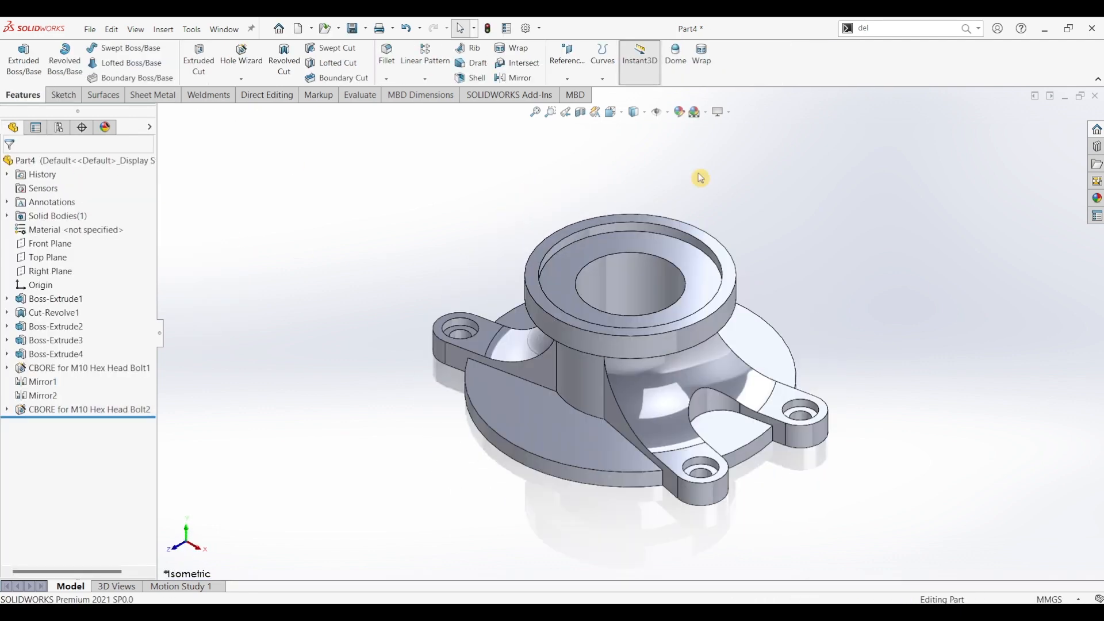
{"action": "left_click", "coordinate": [348, 277]}
Step: Fillet the four vertical edges where the central hub meets the X-shaped body with a 14 mm radius
{"action": "left_click", "coordinate": [387, 60]}
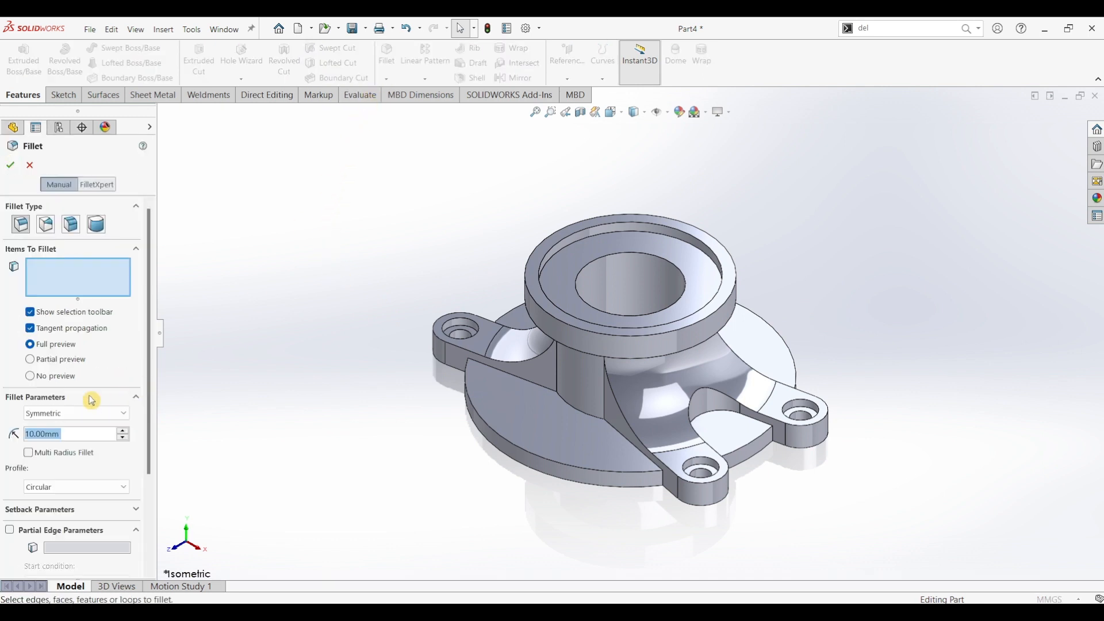
{"action": "scroll", "coordinate": [64, 428], "scroll_direction": "up", "scroll_amount": 4}
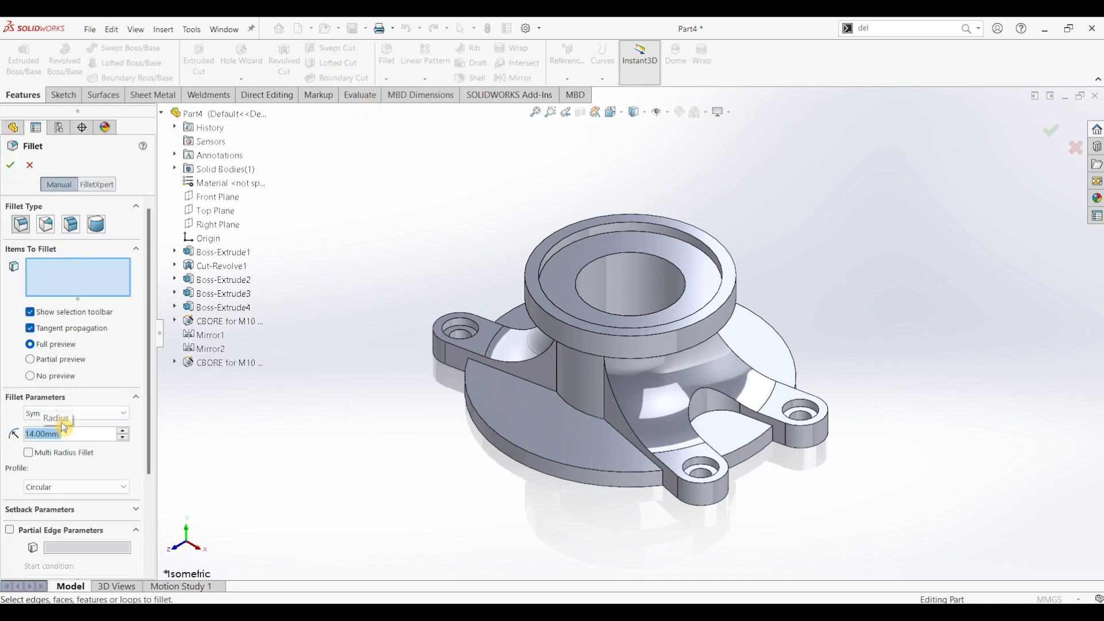
{"action": "left_click", "coordinate": [554, 376]}
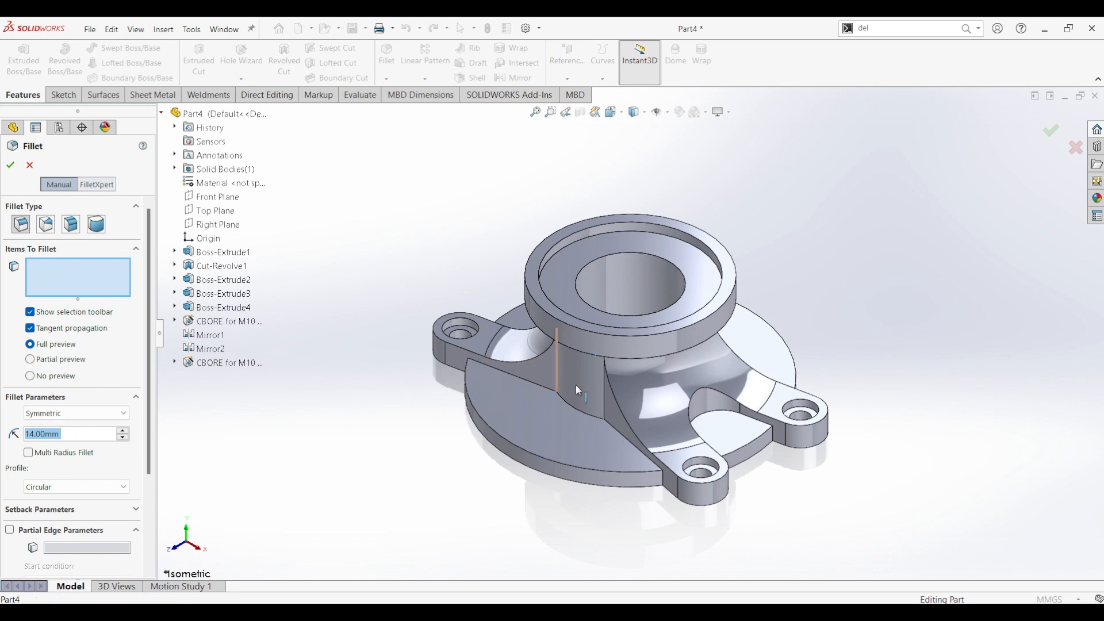
{"action": "left_click", "coordinate": [610, 402]}
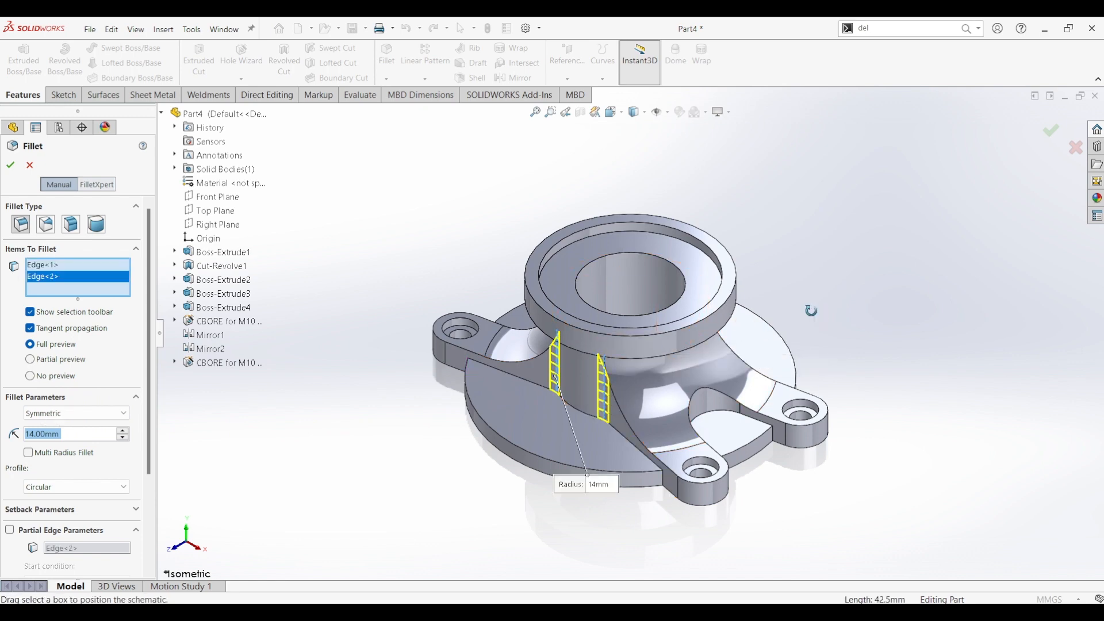
{"action": "middle_click_drag", "start_coordinate": [808, 310], "coordinate": [702, 402]}
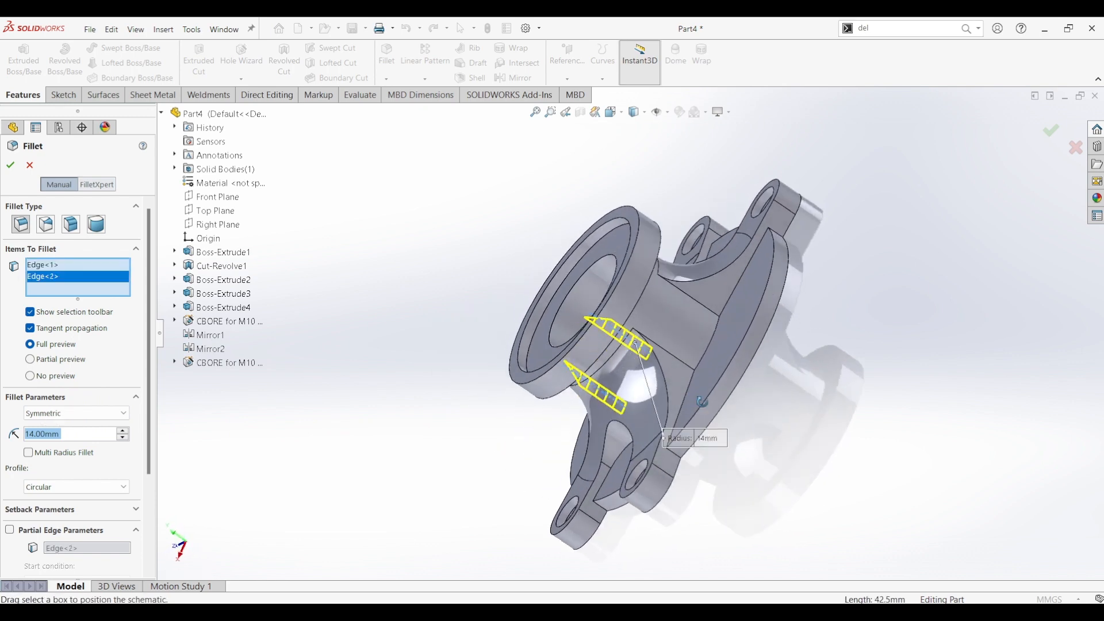
{"action": "left_click", "coordinate": [704, 311]}
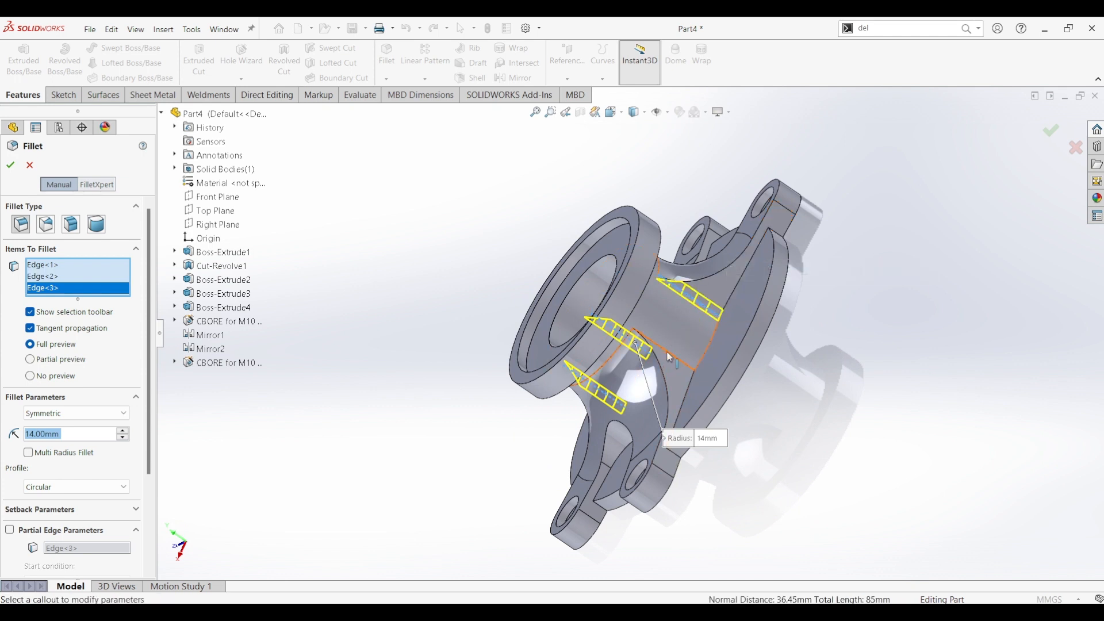
{"action": "left_click", "coordinate": [666, 356]}
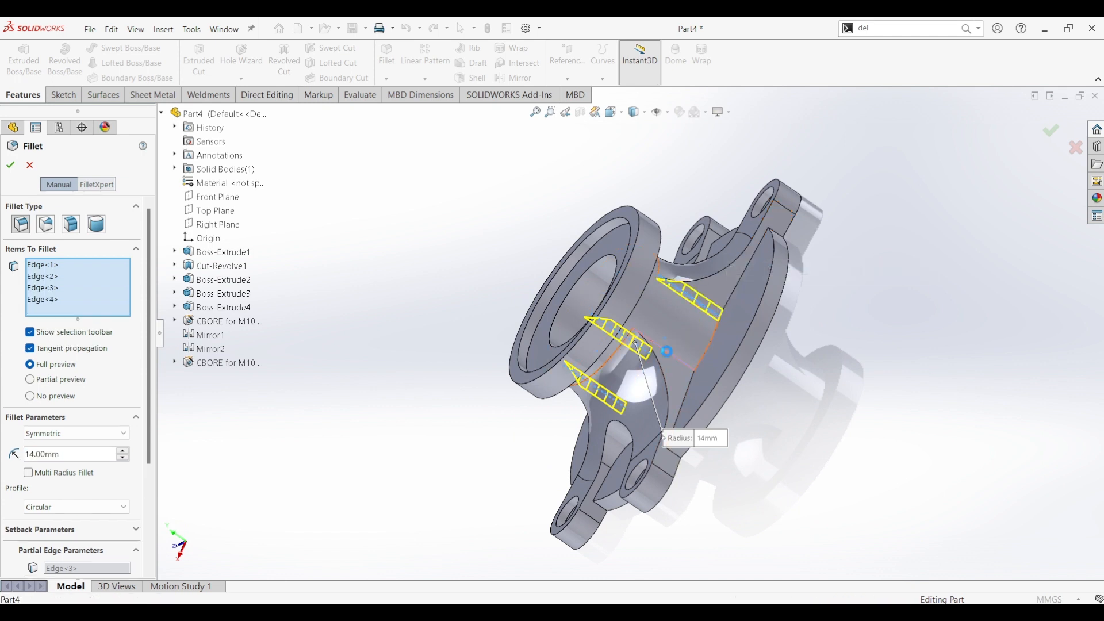
{"action": "left_click", "coordinate": [10, 170]}
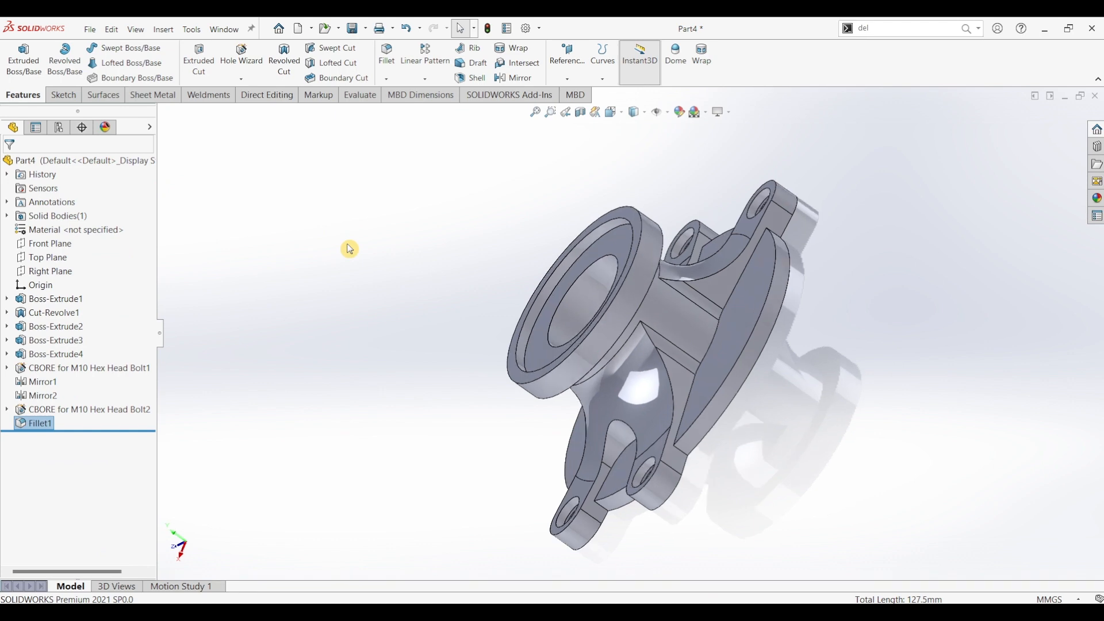
Step: Apply the polished steel appearance to the selected fillet feature and to the whole part
{"action": "key", "text": "ctrl+7"}
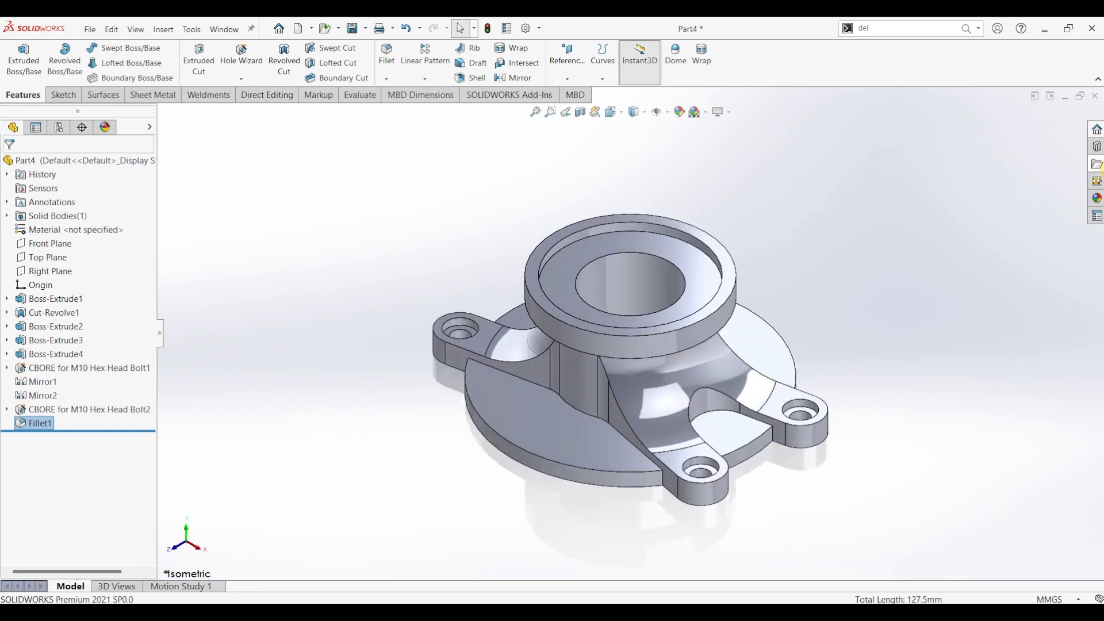
{"action": "left_click", "coordinate": [1097, 200]}
{"action": "double_click", "coordinate": [1003, 346]}
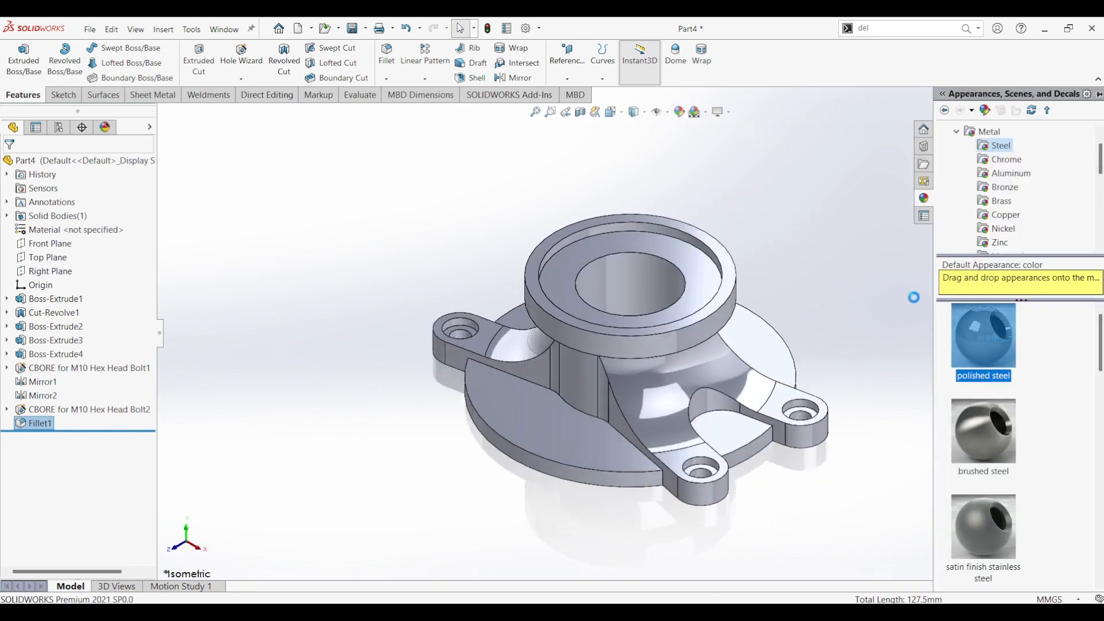
{"action": "left_click", "coordinate": [715, 161]}
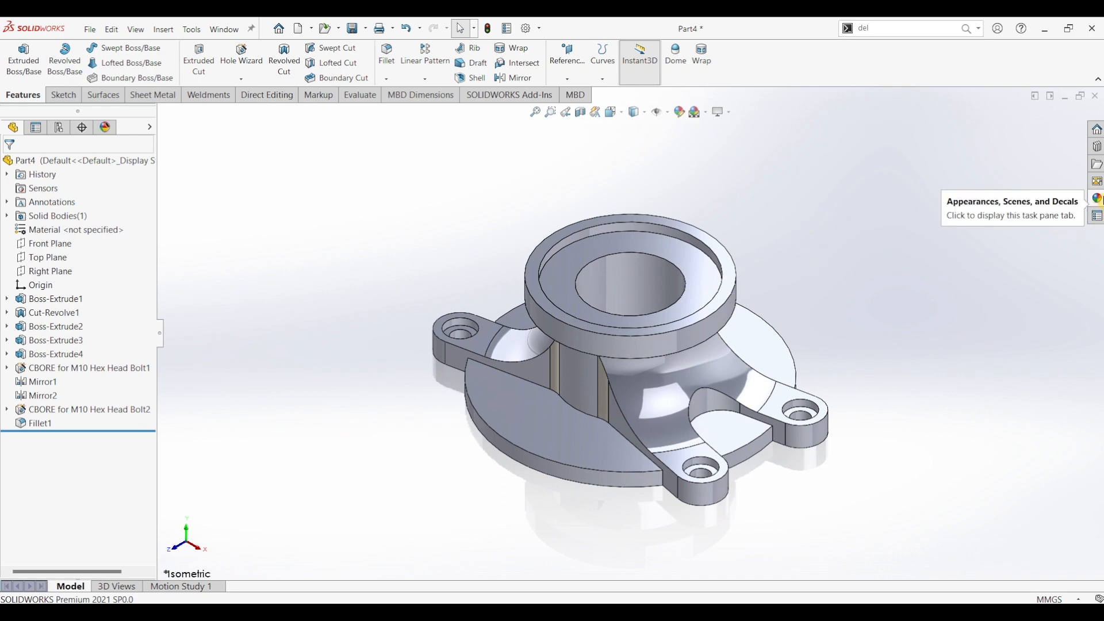
{"action": "left_click", "coordinate": [1096, 197]}
{"action": "left_click", "coordinate": [978, 341]}
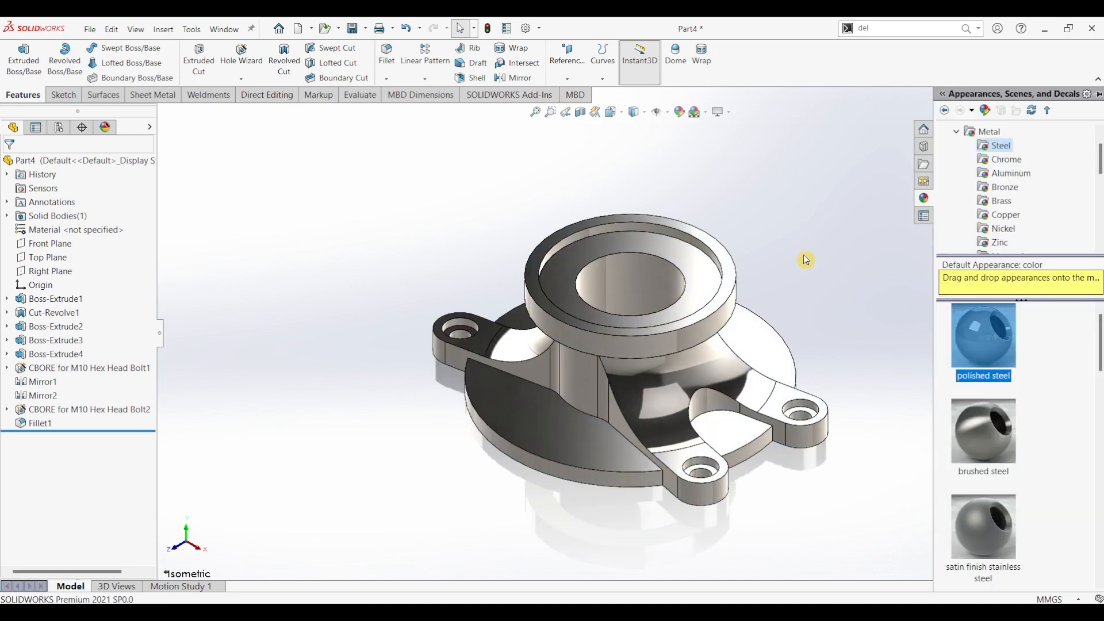
Step: Change the display scene to one with a plain white background
{"action": "left_click", "coordinate": [803, 256]}
{"action": "left_click", "coordinate": [706, 112]}
{"action": "left_click", "coordinate": [718, 143]}
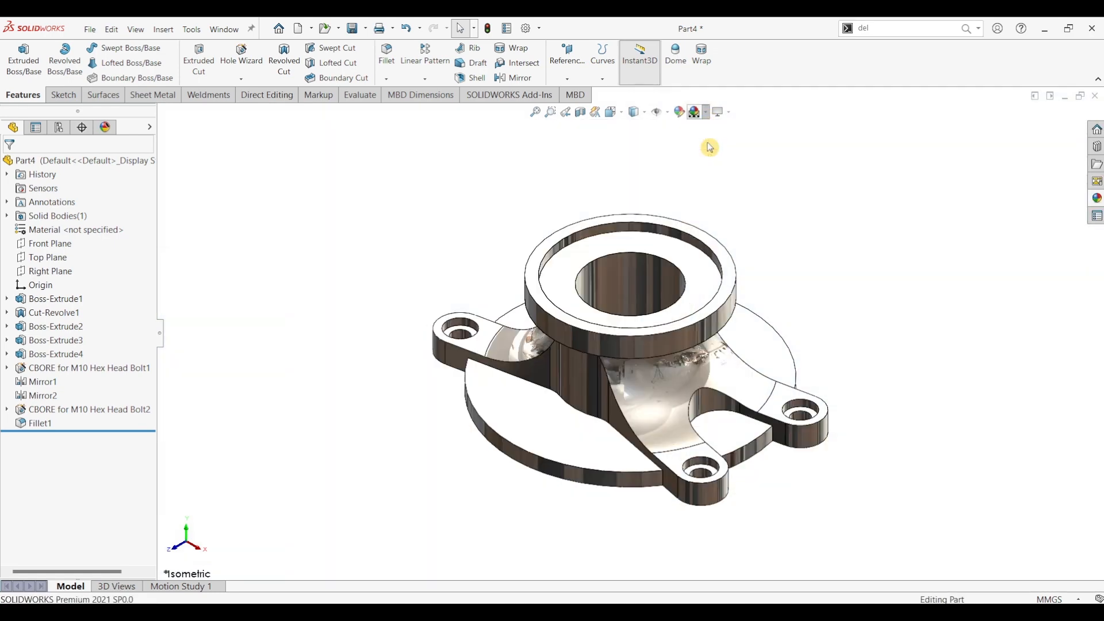